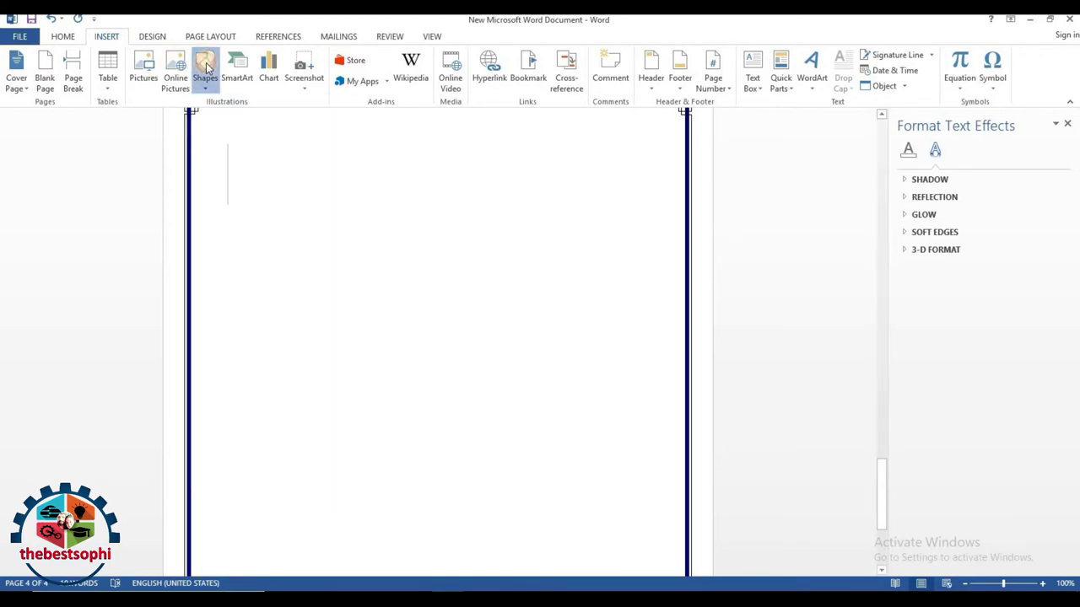
Draw a Can shape about 3.65" by 2.94" near the top of page 4.
left_click(206, 67)
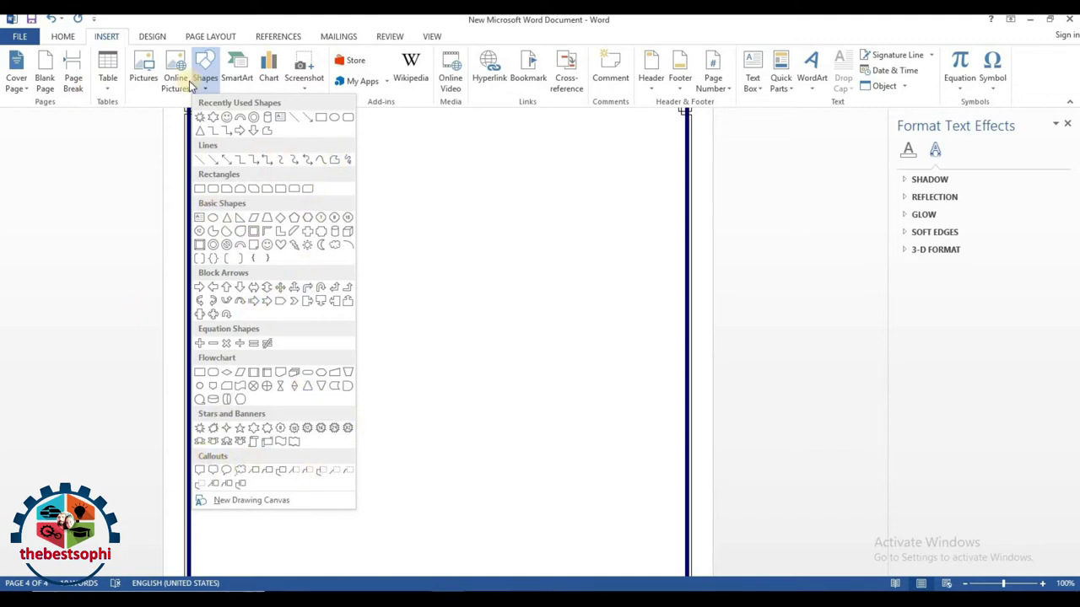
left_click(334, 241)
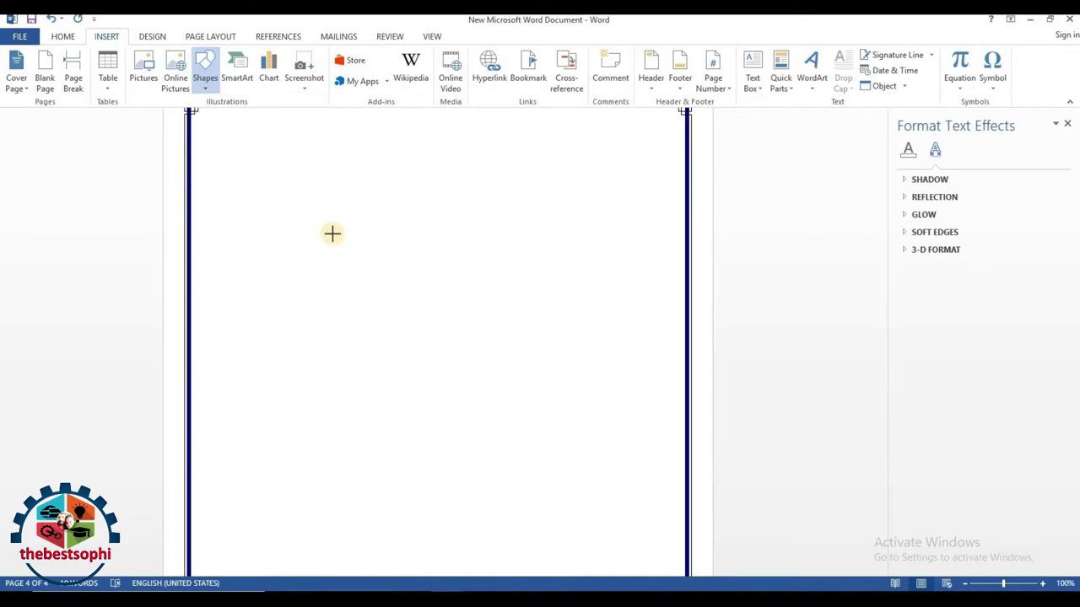
left_click_drag(253, 171, 414, 396)
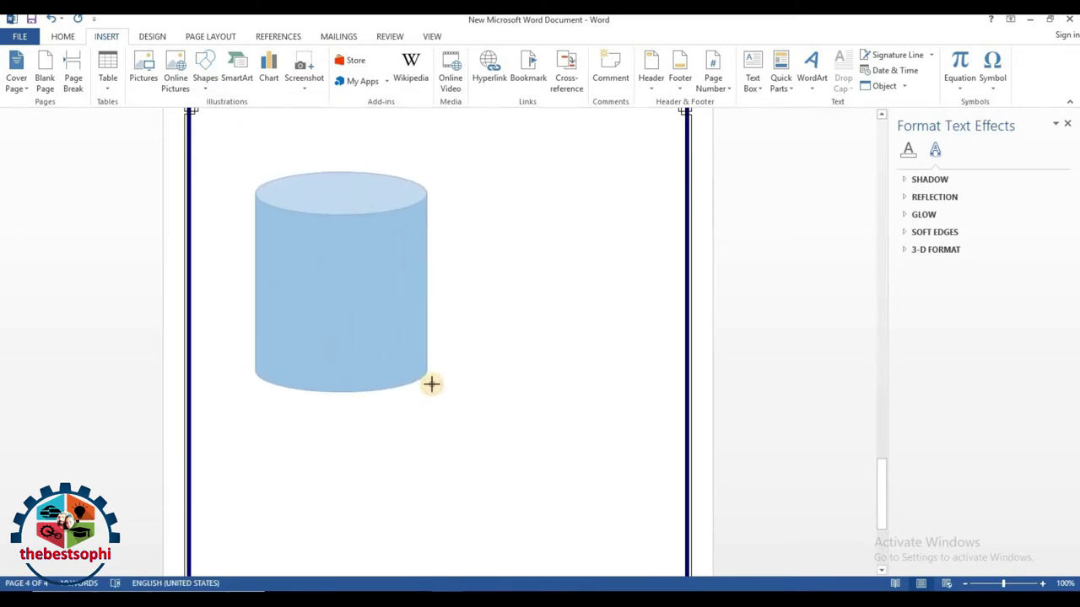
left_click_drag(414, 395, 430, 386)
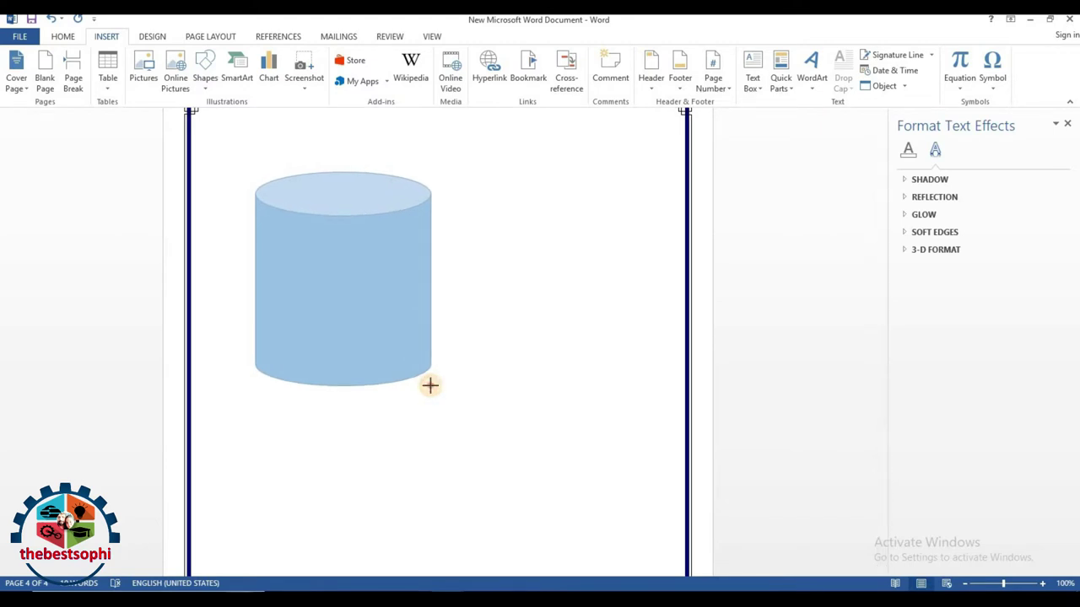
mouse_move(431, 385)
left_mouse_down()
mouse_move(279, 195)
mouse_move(316, 372)
mouse_move(331, 303)
mouse_move(430, 416)
left_mouse_up()
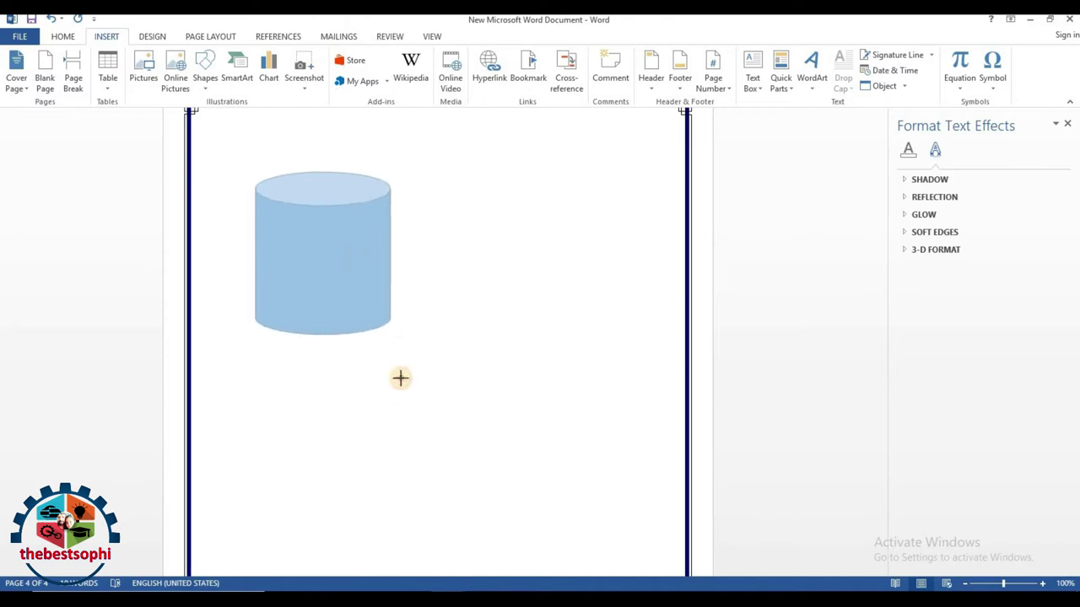
left_click_drag(430, 417, 445, 408)
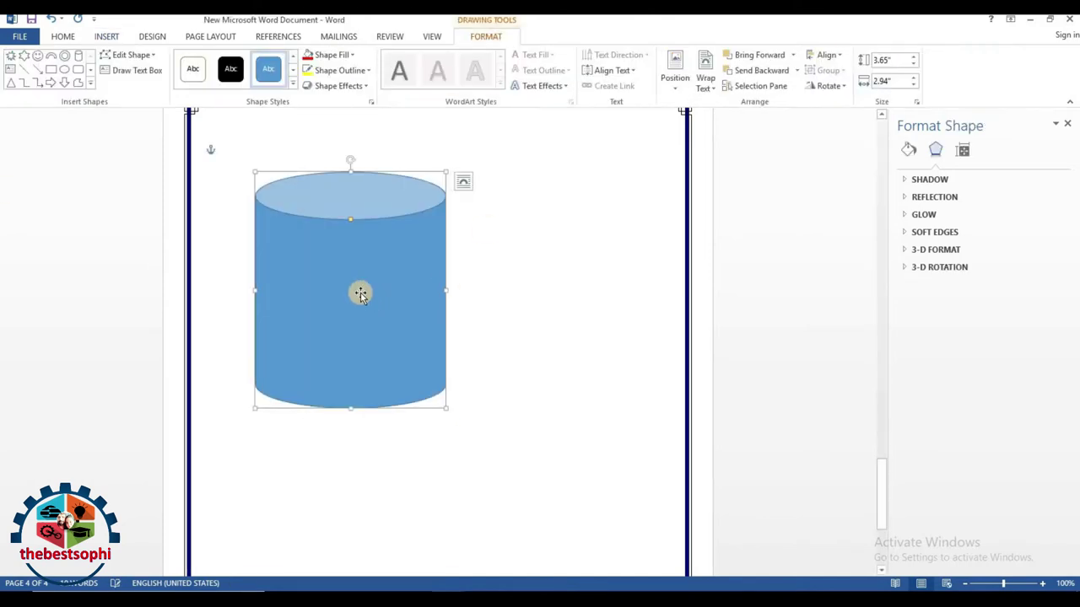
Set the blue cylinder's Shape Outline to No Outline.
left_click(329, 71)
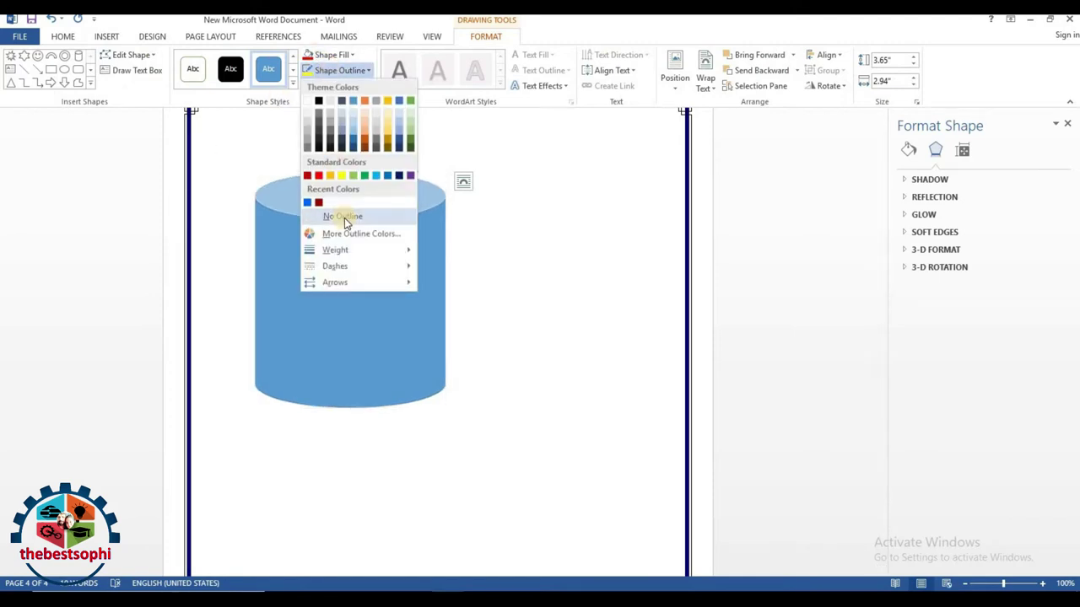
left_click(344, 218)
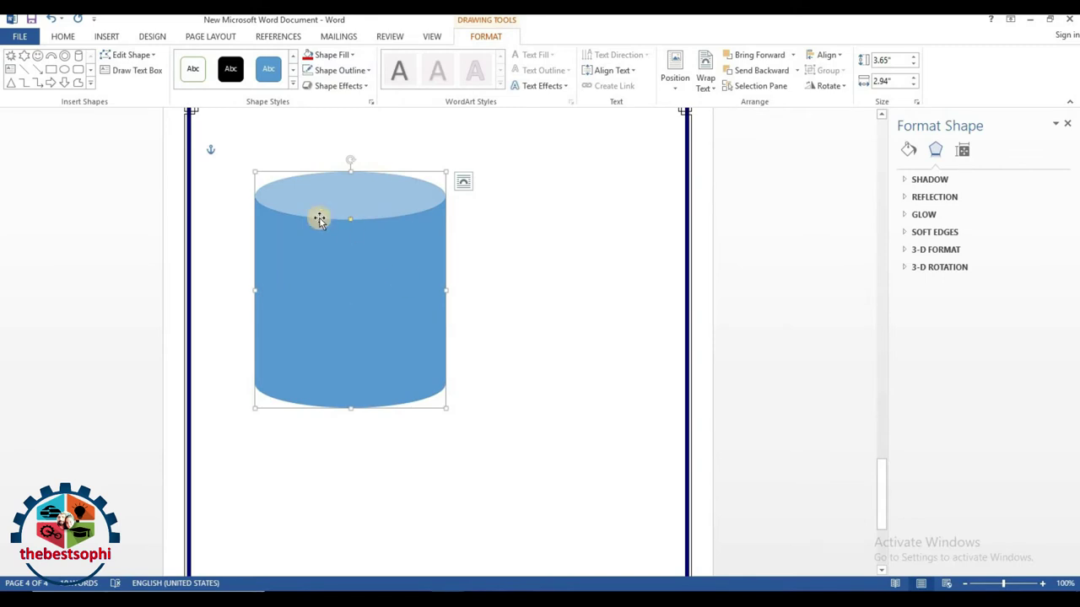
left_click(369, 273)
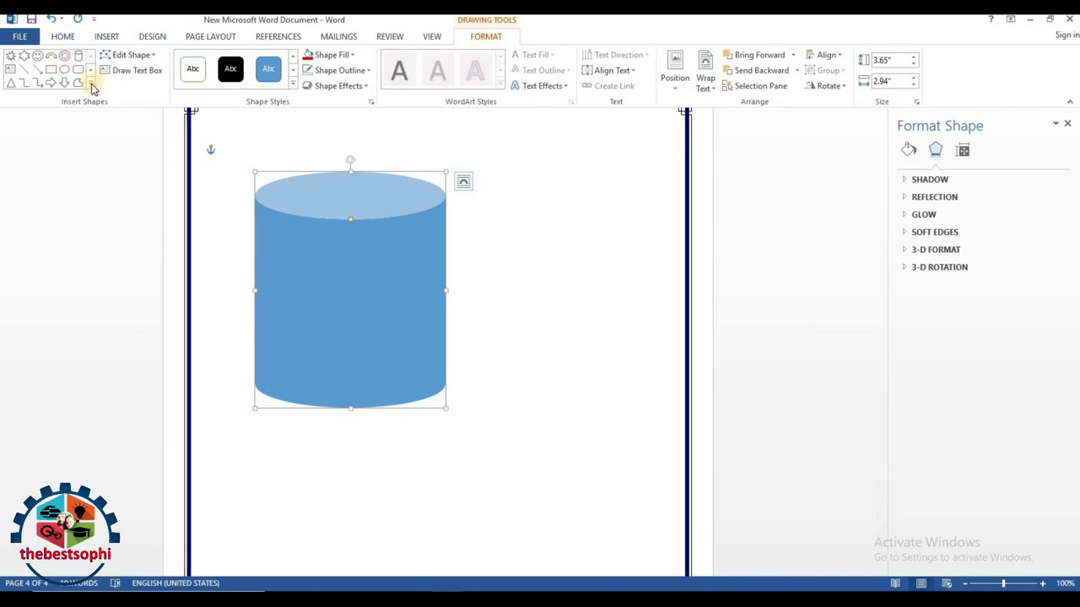
left_click(91, 85)
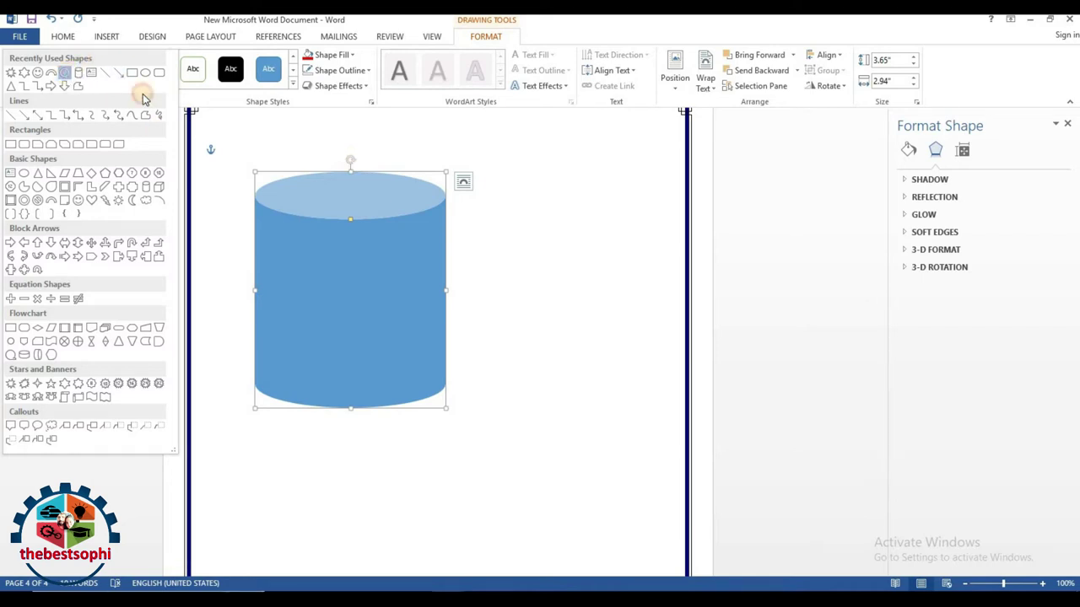
left_click(68, 76)
mouse_move(270, 175)
left_mouse_down()
mouse_move(371, 219)
mouse_move(440, 219)
left_mouse_up()
left_click_drag(267, 198, 254, 198)
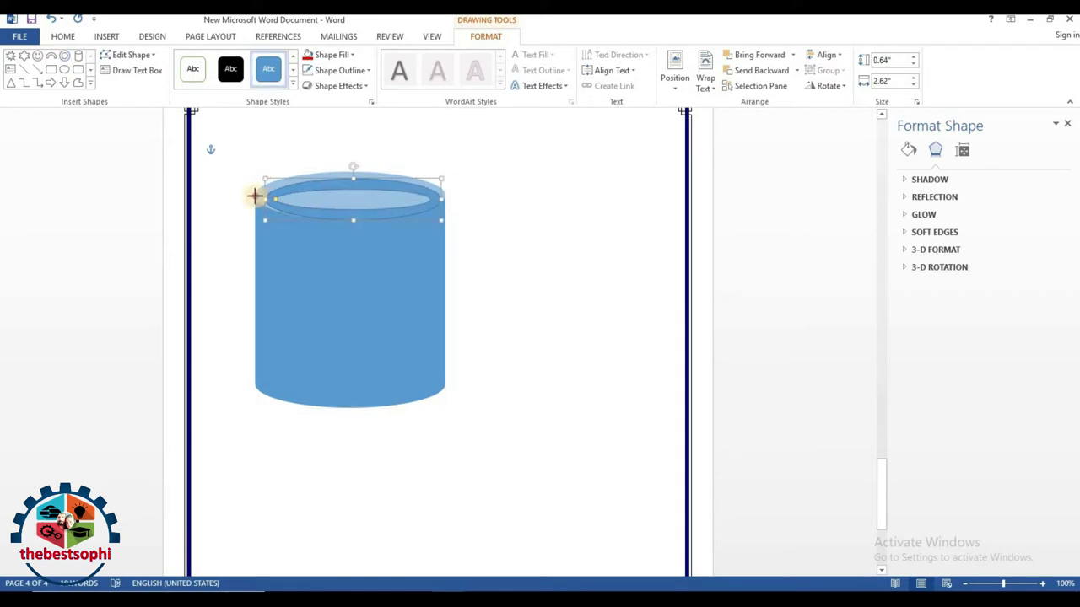
left_click_drag(347, 174, 346, 165)
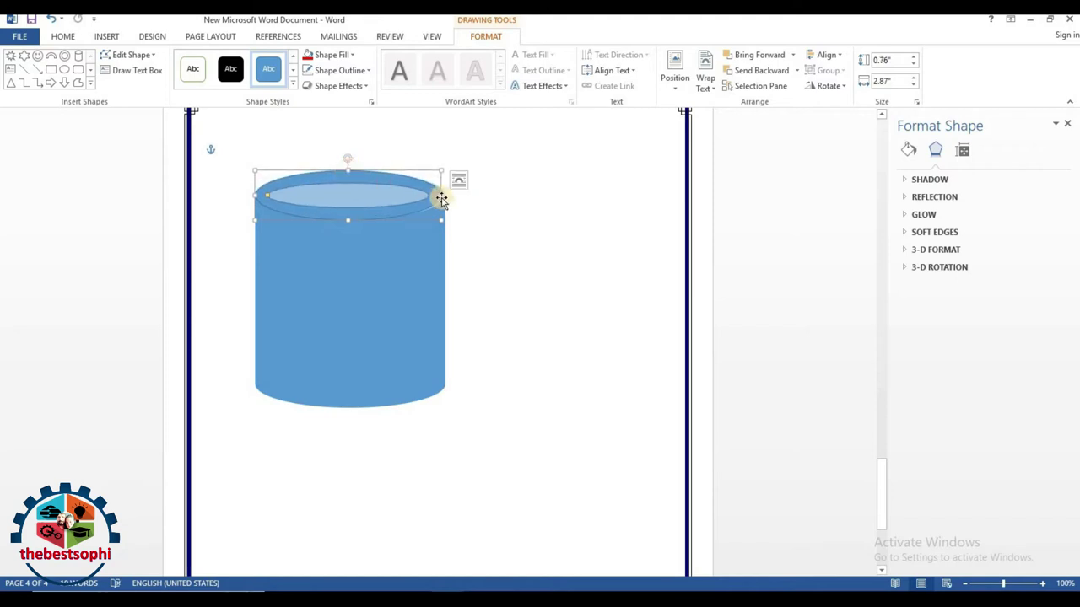
left_click_drag(440, 194, 446, 194)
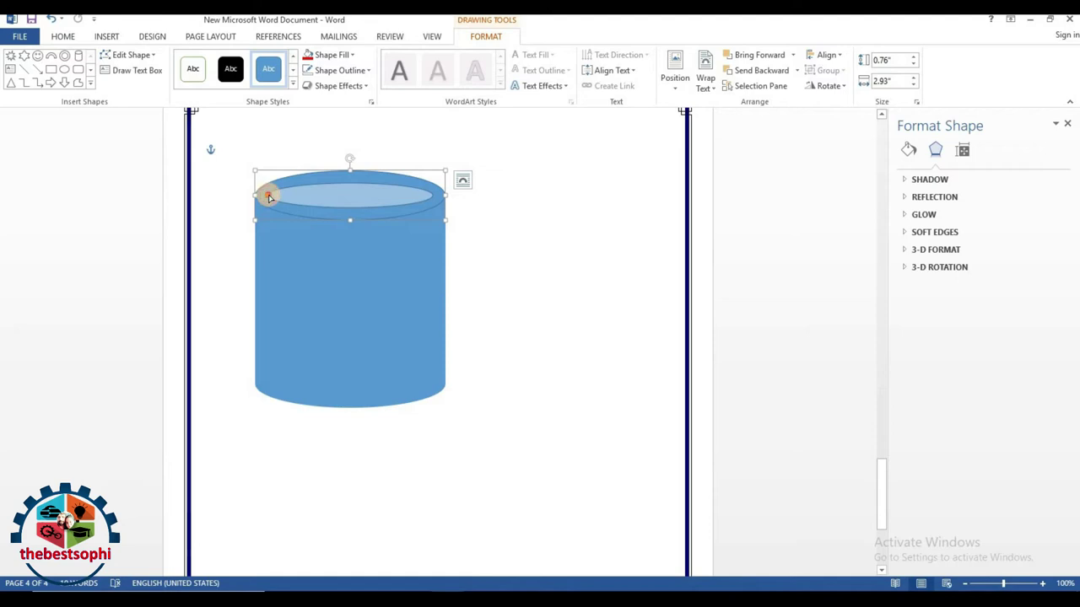
left_click(267, 197)
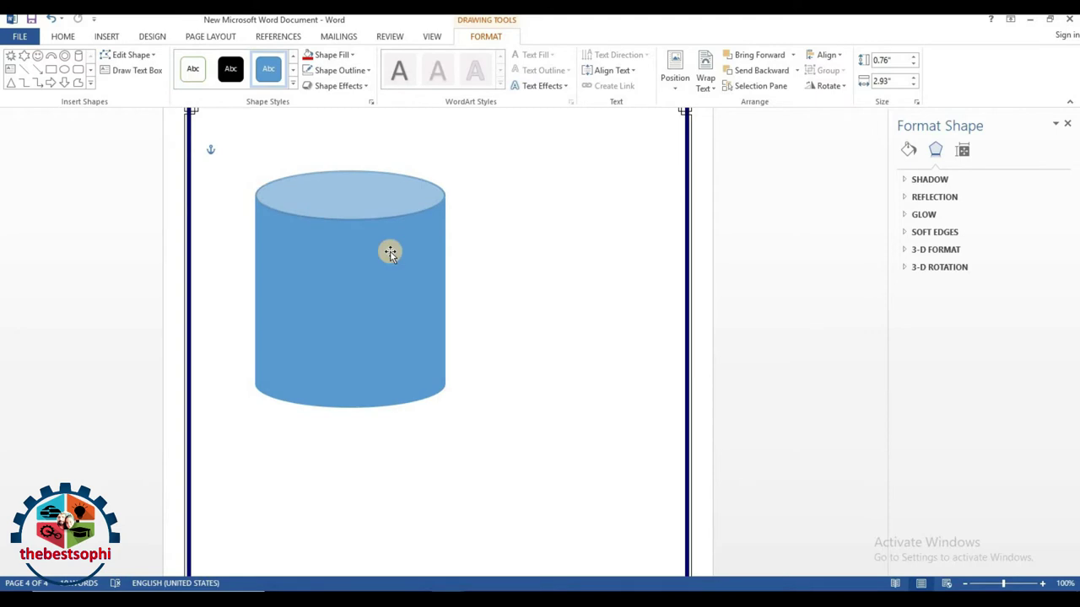
left_click(362, 197)
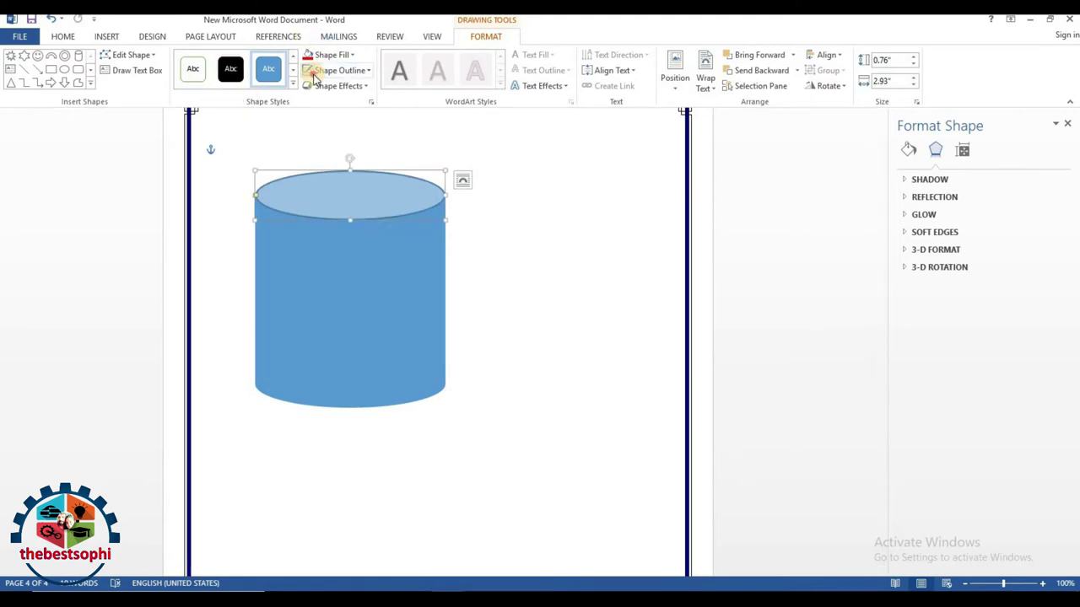
left_click(514, 202)
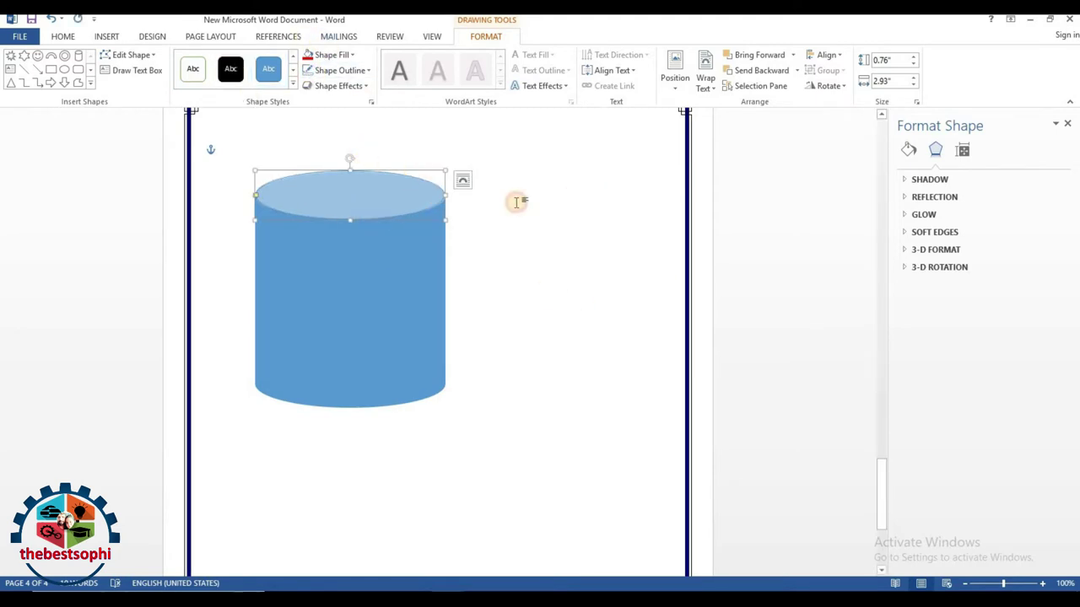
left_click(442, 201)
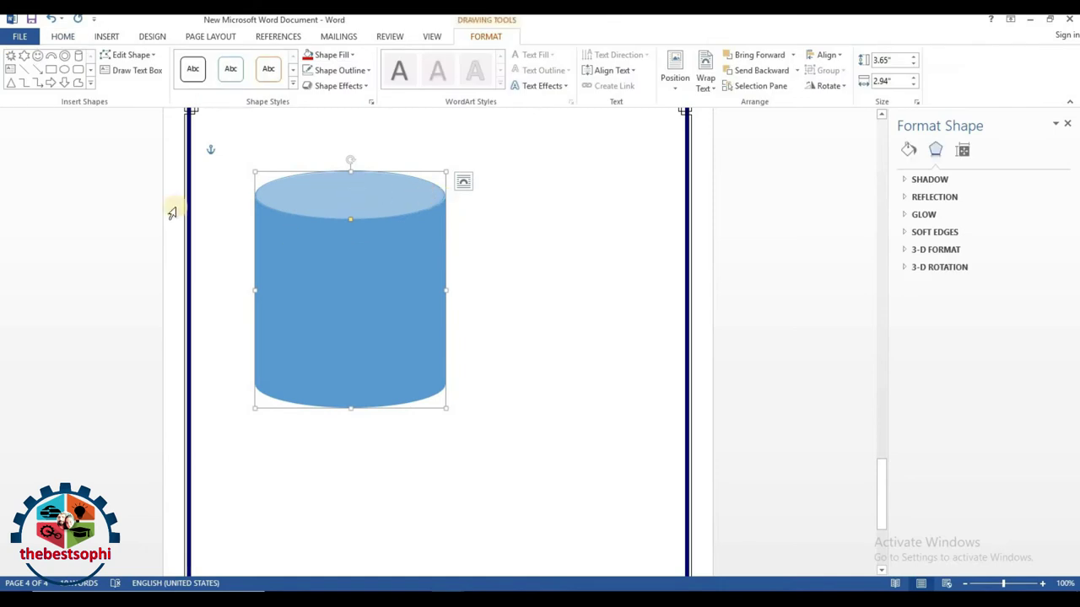
Draw an oval and fit it onto the cylinder's top as a 0.64" by 2.77" rim.
left_click(65, 71)
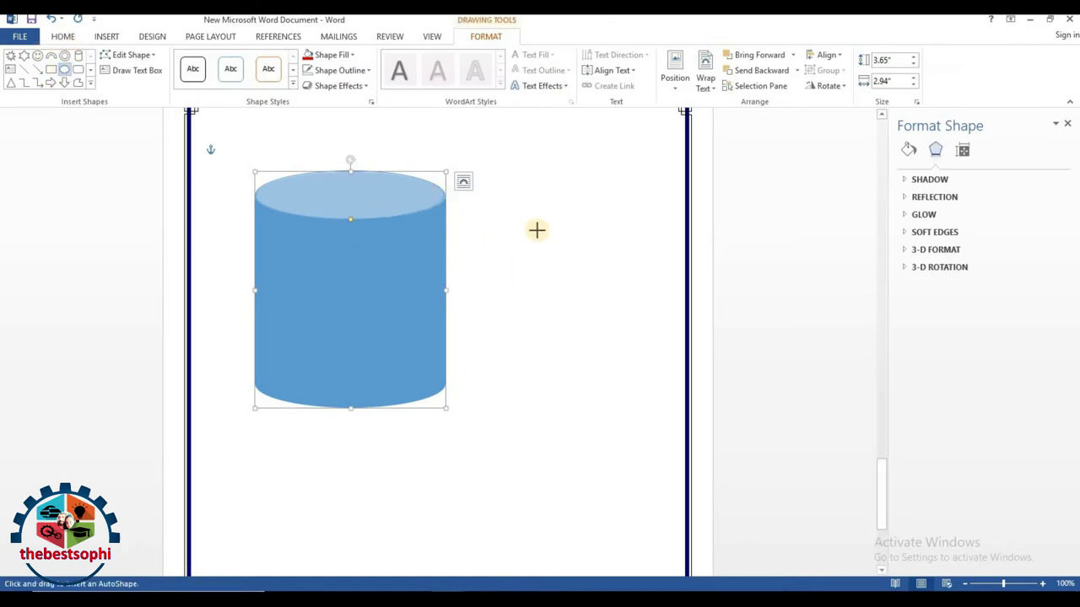
left_click_drag(581, 274, 680, 281)
mouse_move(624, 253)
left_mouse_down()
mouse_move(370, 204)
mouse_move(438, 194)
left_mouse_up()
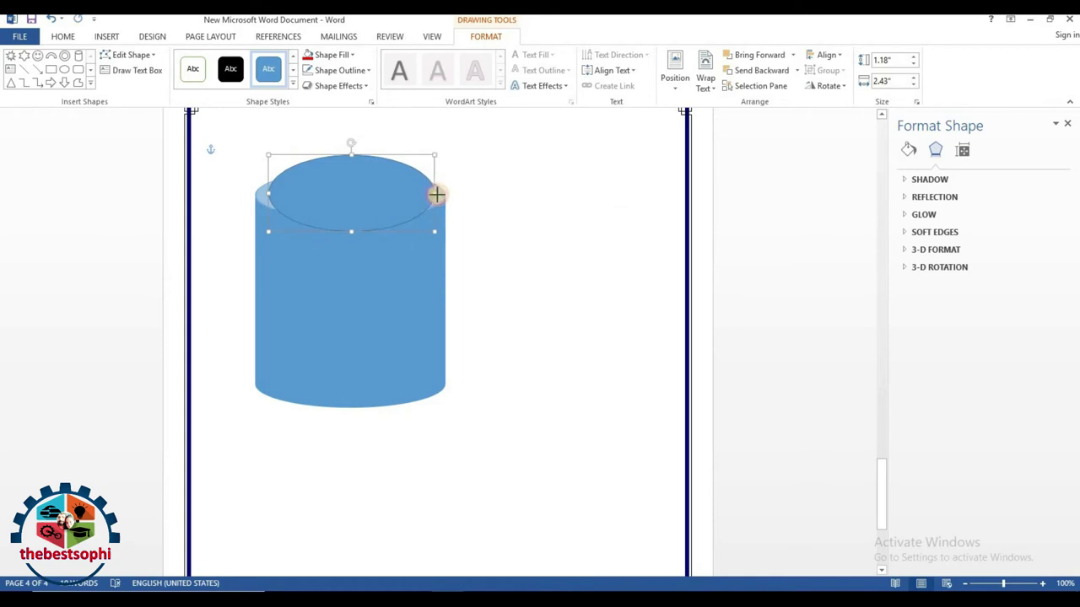
left_click_drag(268, 194, 256, 192)
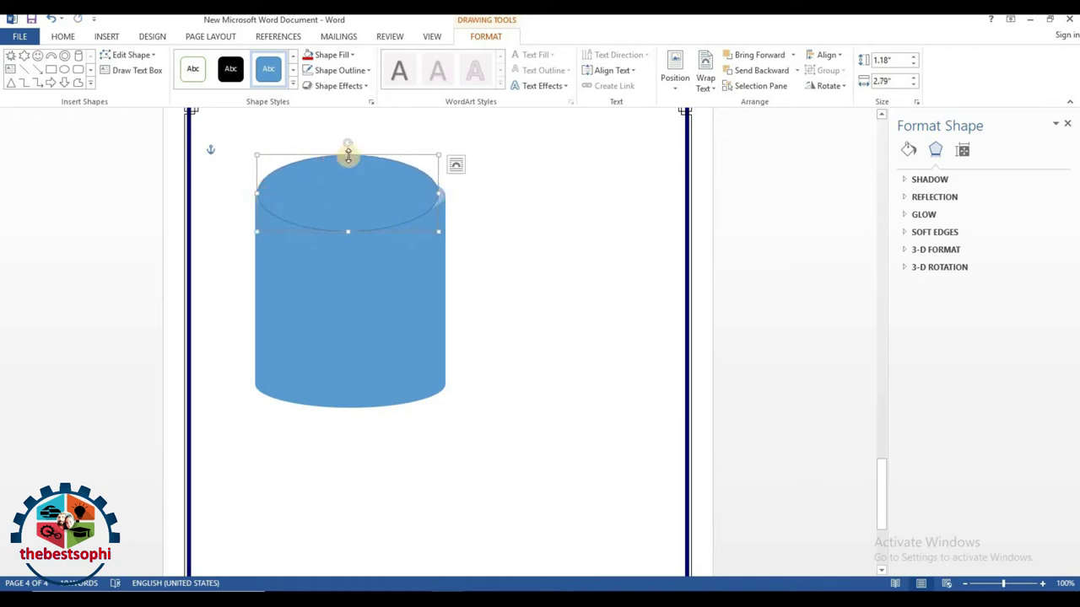
left_click_drag(347, 154, 347, 173)
left_click_drag(348, 231, 356, 198)
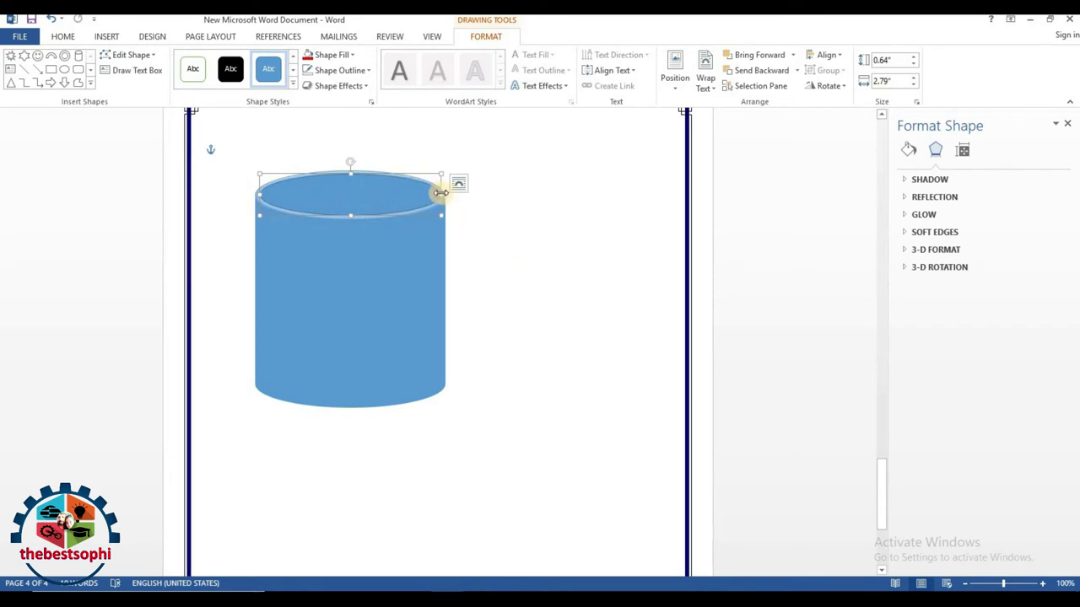
left_click_drag(440, 193, 439, 193)
left_click_drag(261, 195, 260, 195)
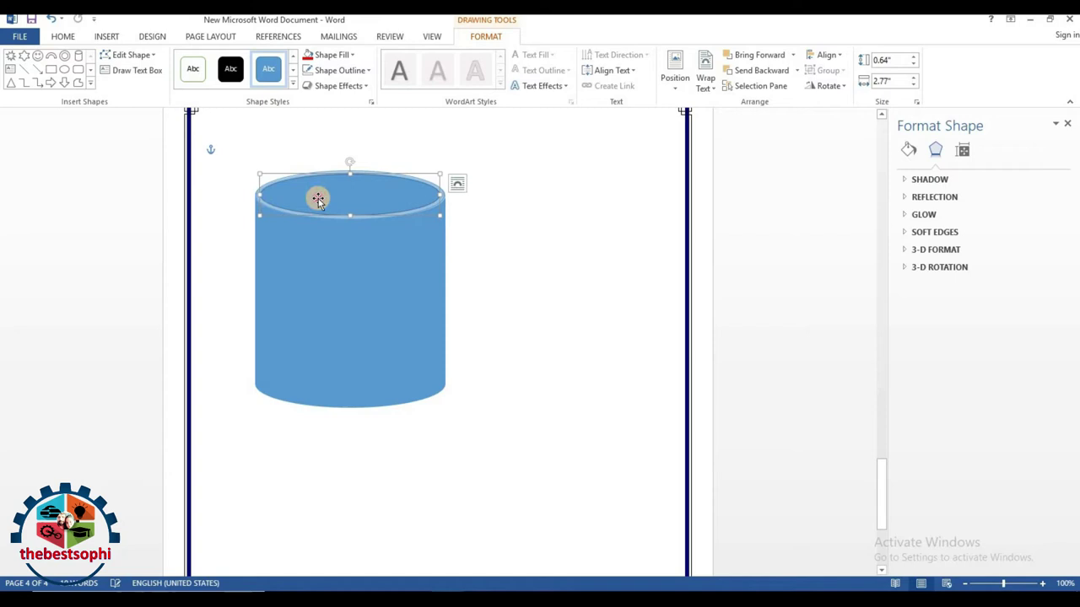
left_click(506, 257)
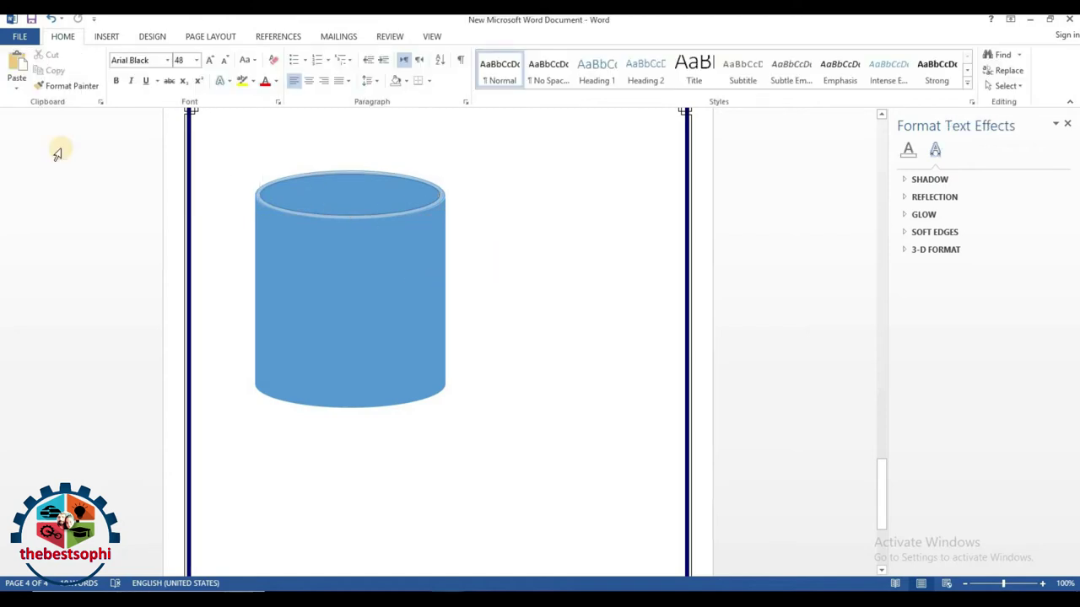
Draw a Block Arc, rotate it to open left and attach it to the cylinder.
left_click(108, 36)
left_click(204, 84)
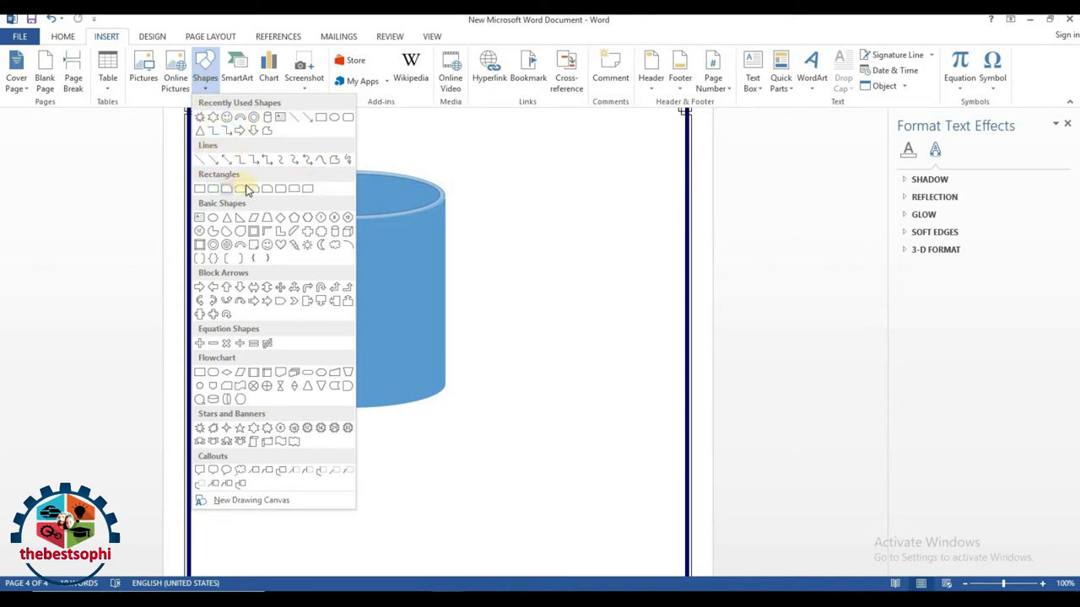
left_click(241, 245)
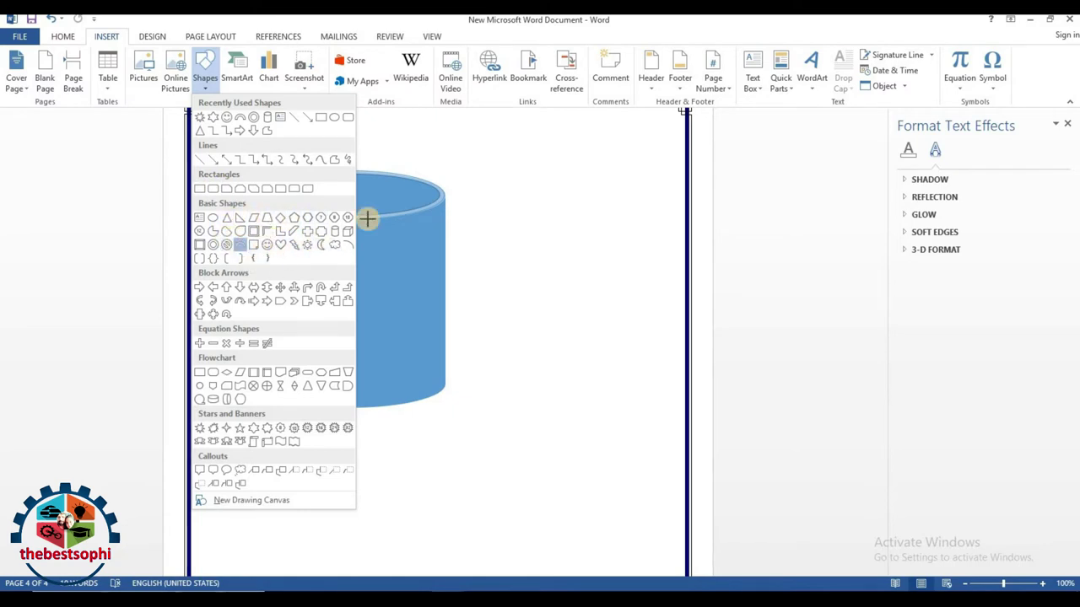
left_click_drag(470, 172, 670, 342)
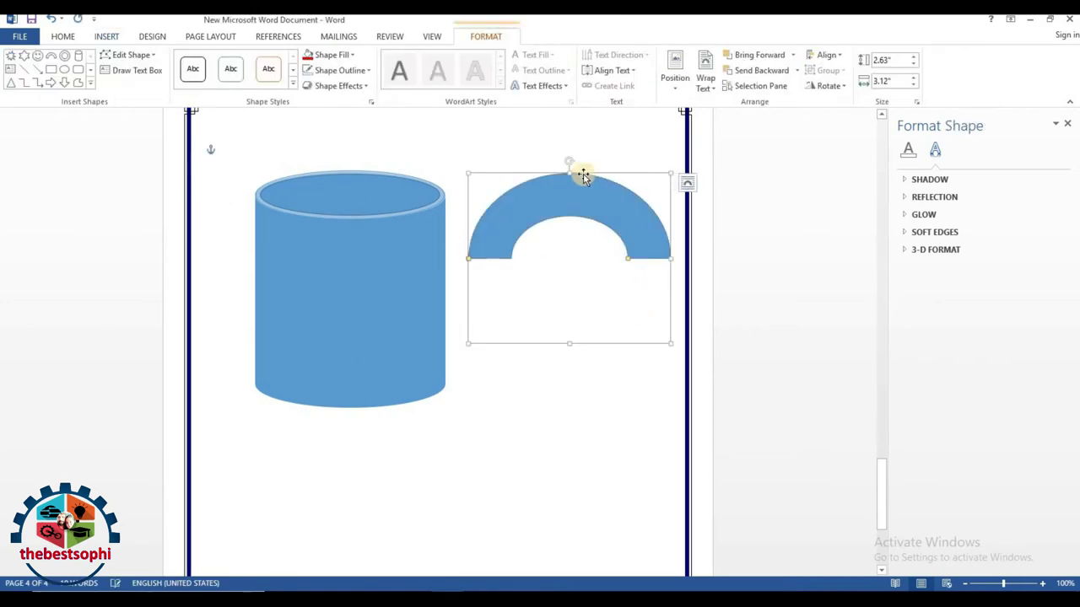
left_click_drag(594, 147, 680, 256)
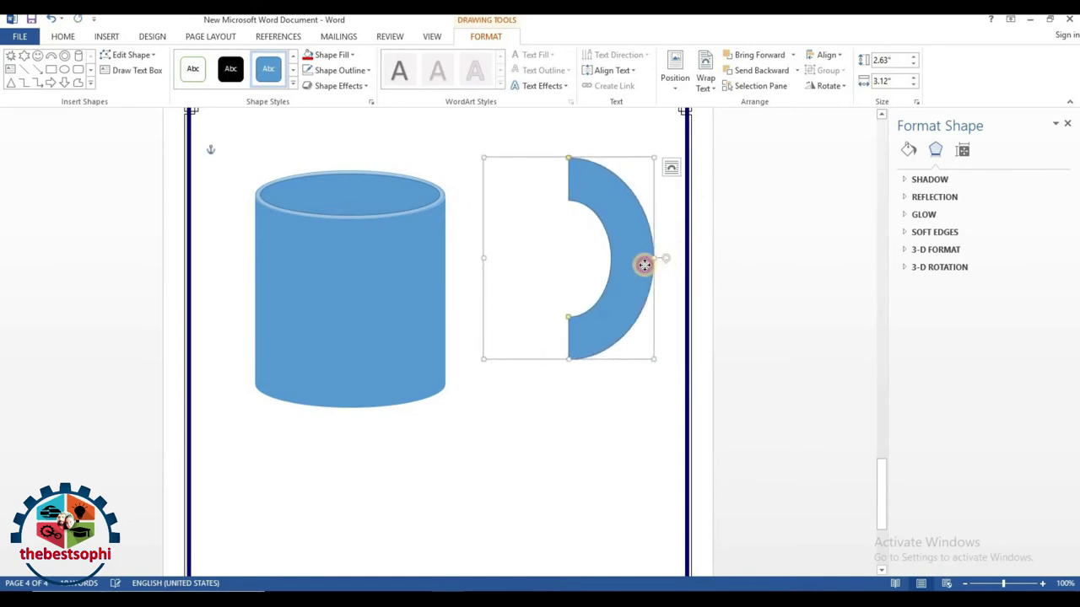
left_click_drag(644, 265, 521, 305)
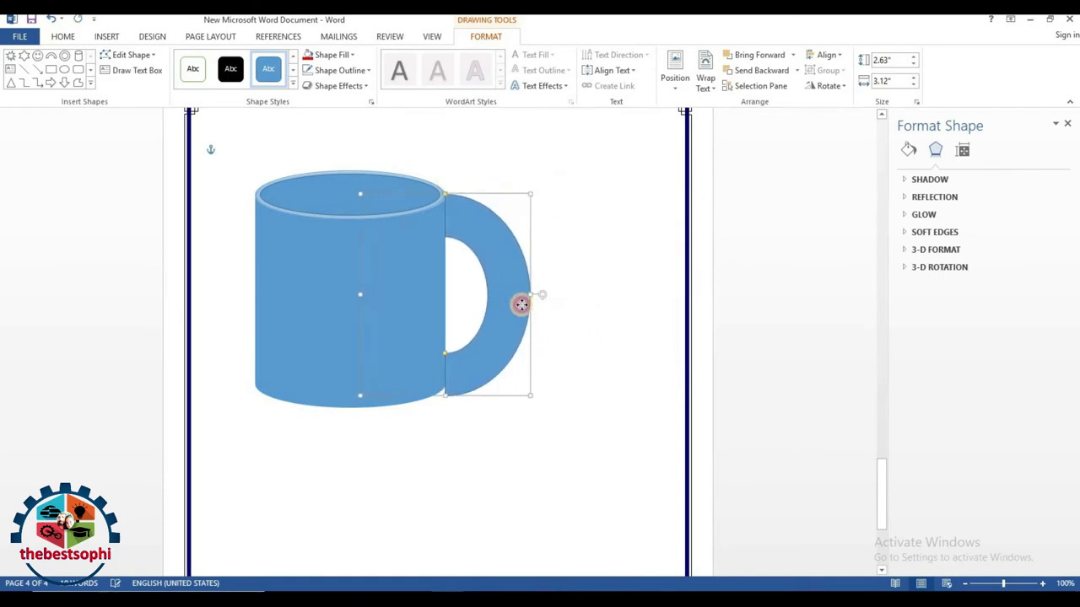
Resize the arc handle to 2.56" by 2.76" against the mug body.
left_click_drag(529, 397, 528, 384)
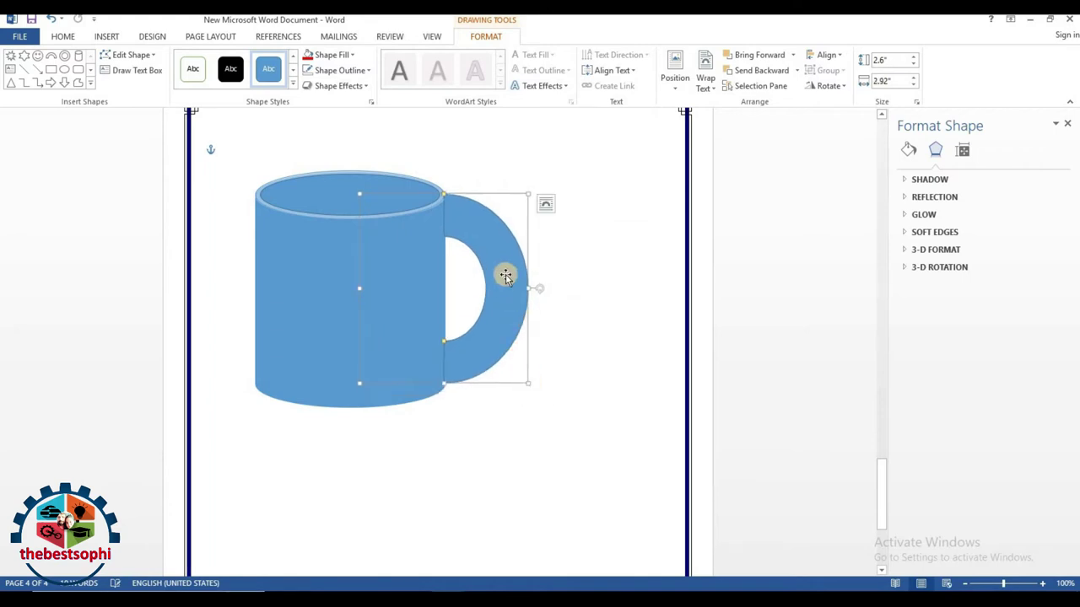
left_click_drag(504, 276, 505, 279)
left_click_drag(528, 196, 524, 204)
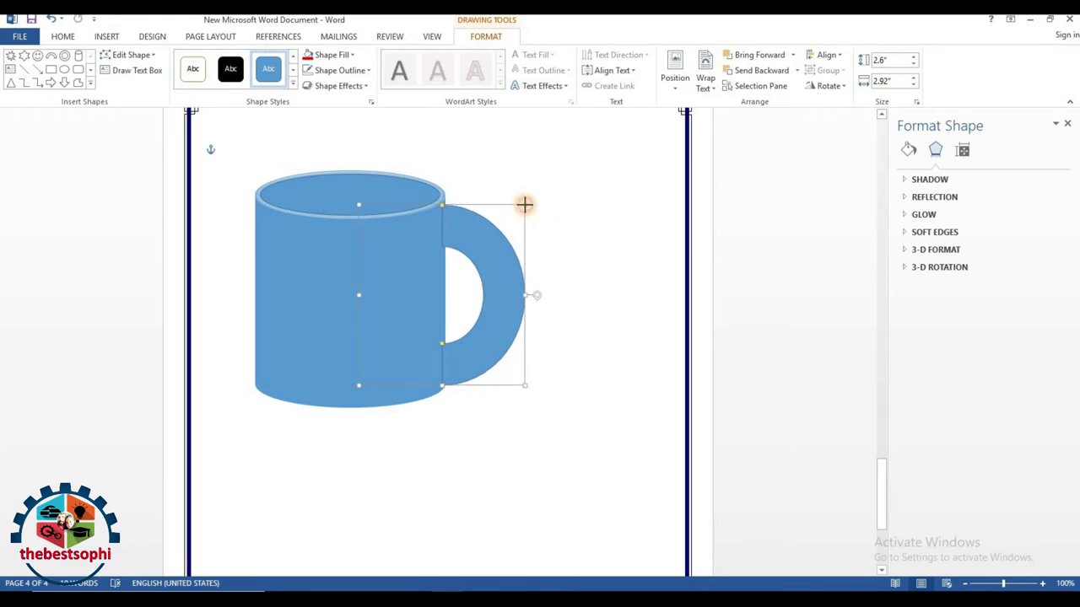
left_click_drag(525, 205, 525, 206)
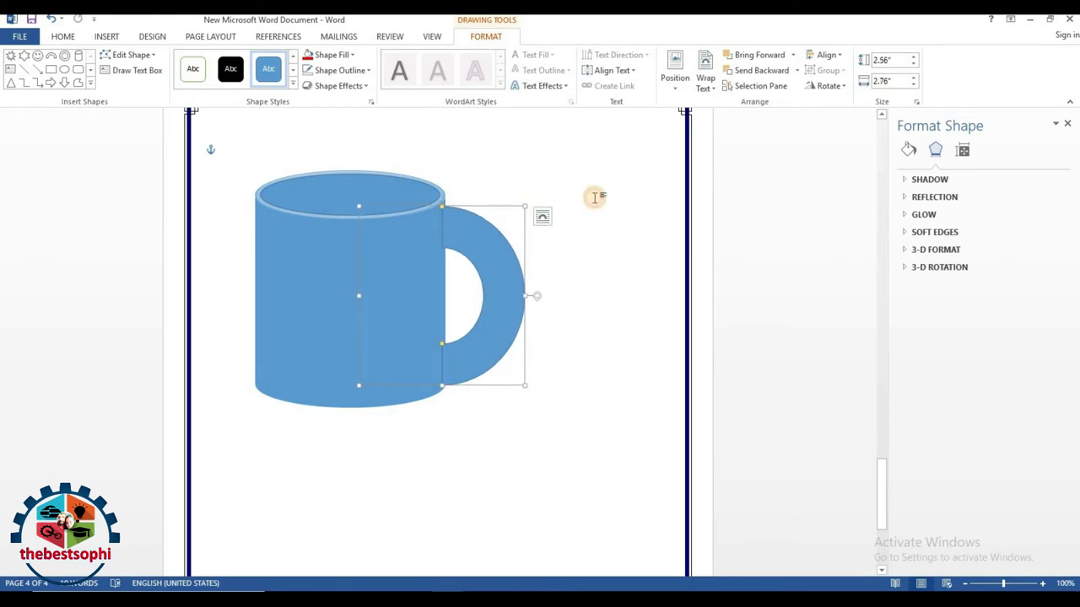
left_click(595, 197)
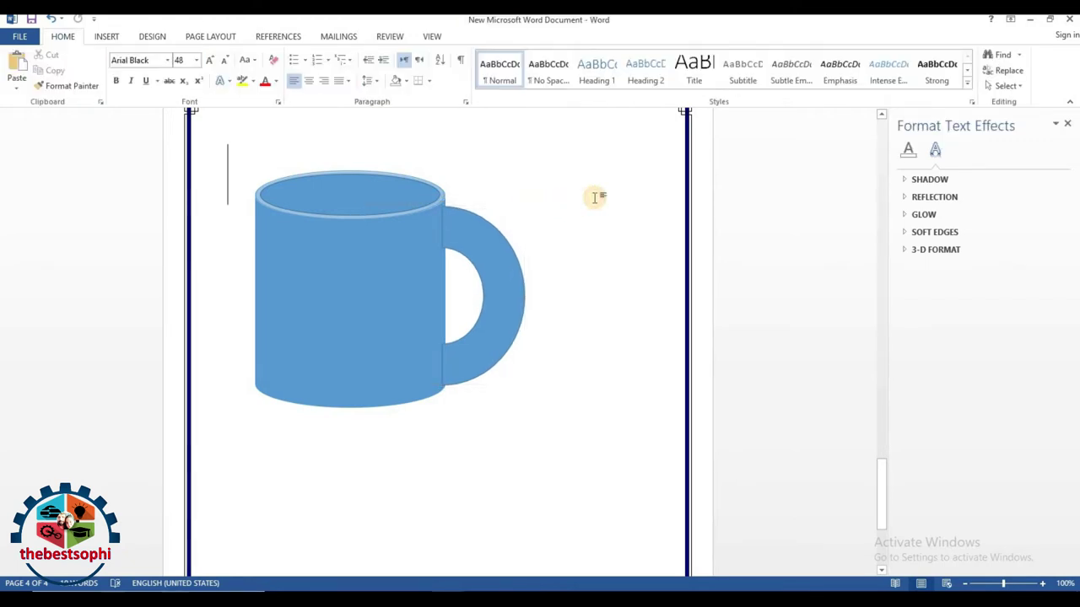
left_click(469, 235)
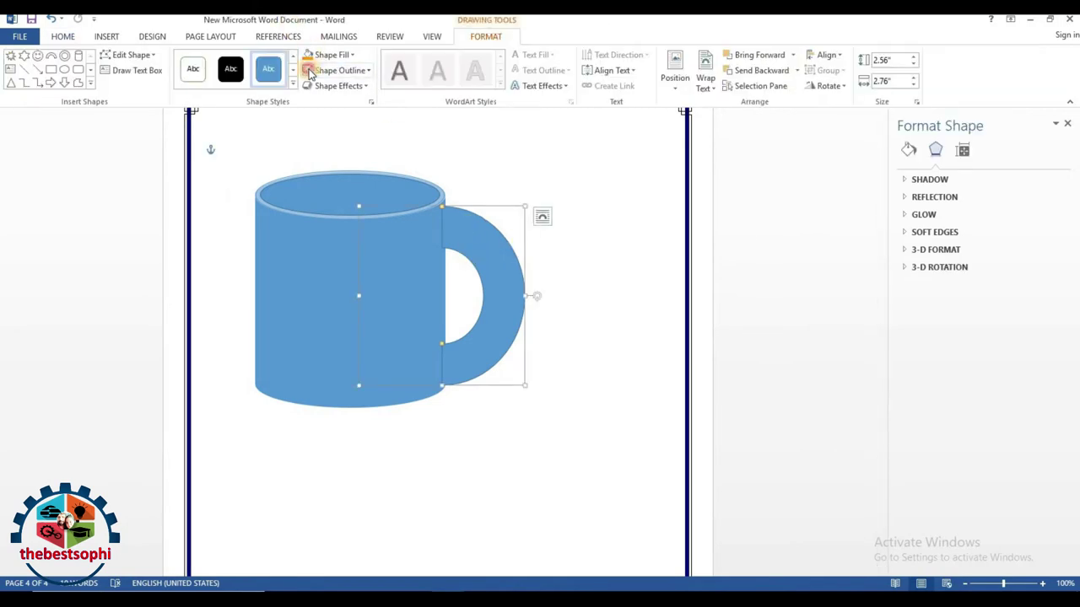
Apply the black shape style to the mug body and fill it dark navy.
left_click(604, 199)
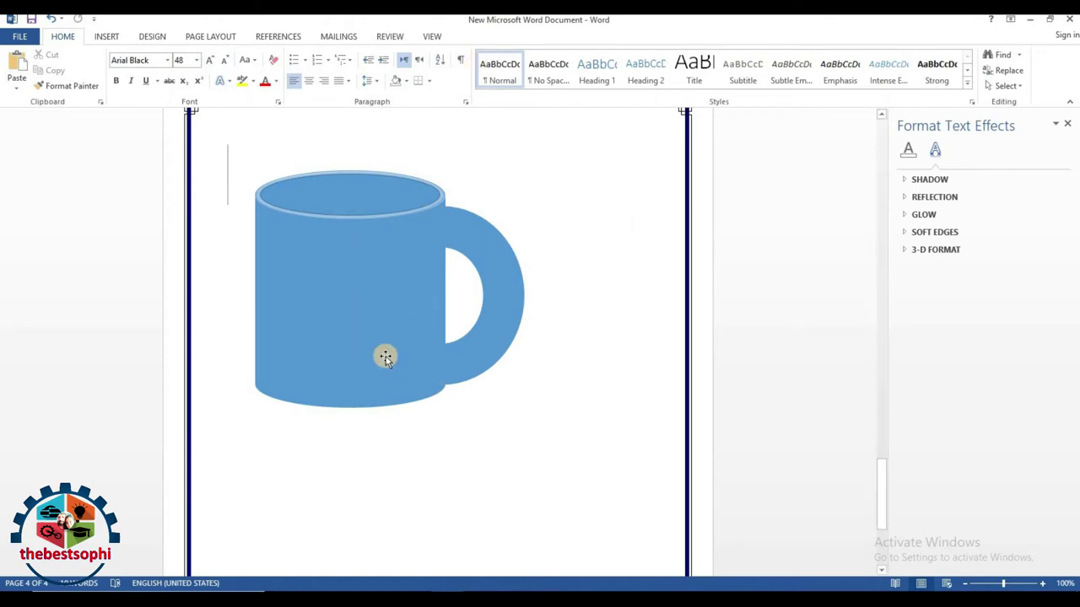
left_click(358, 335)
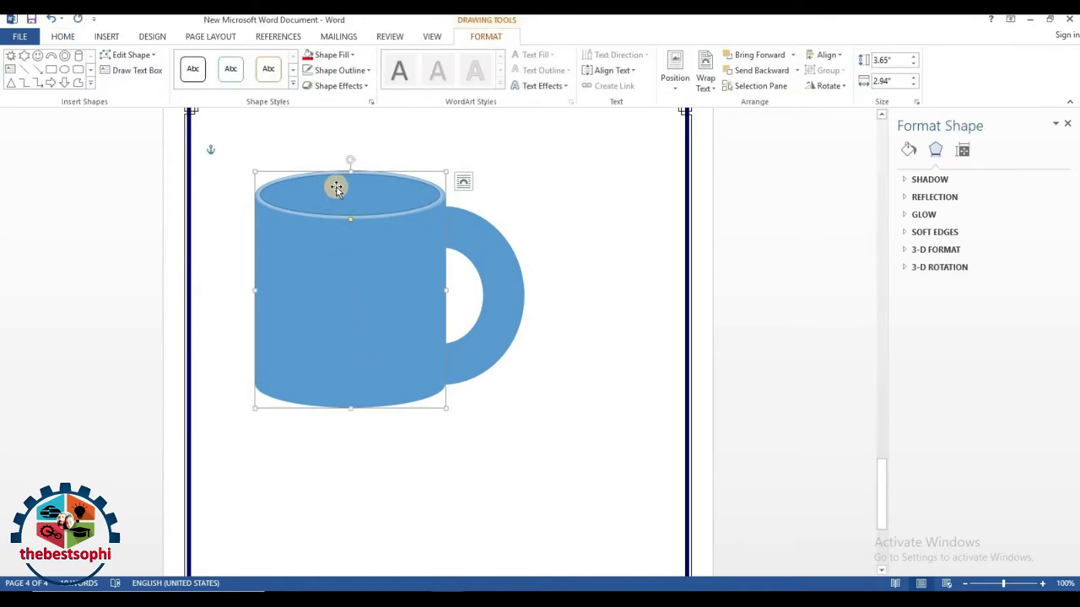
left_click(336, 187)
left_click(340, 301)
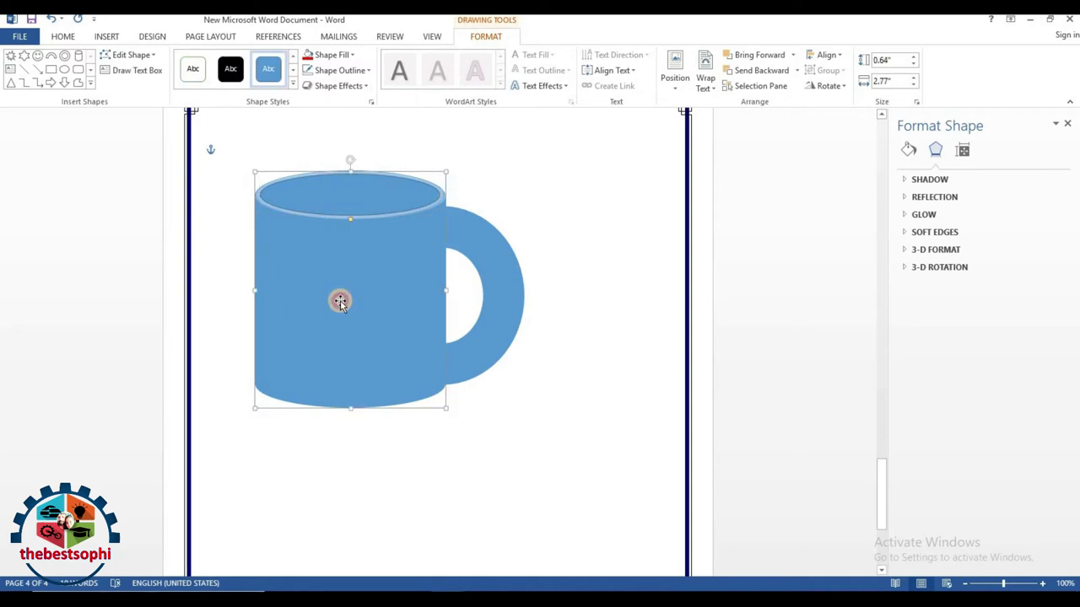
left_click(239, 74)
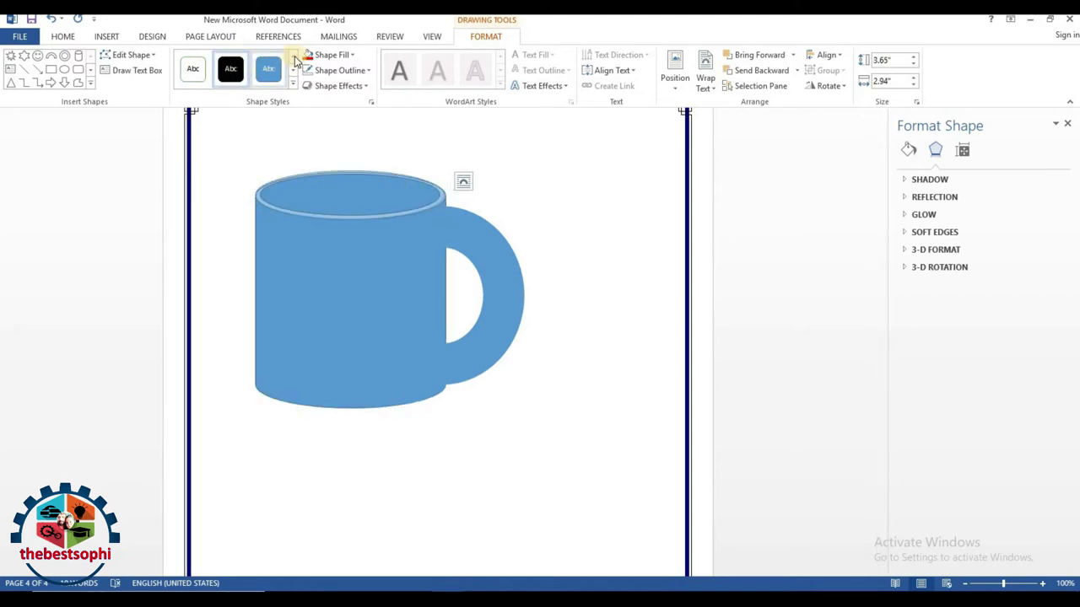
left_click(336, 57)
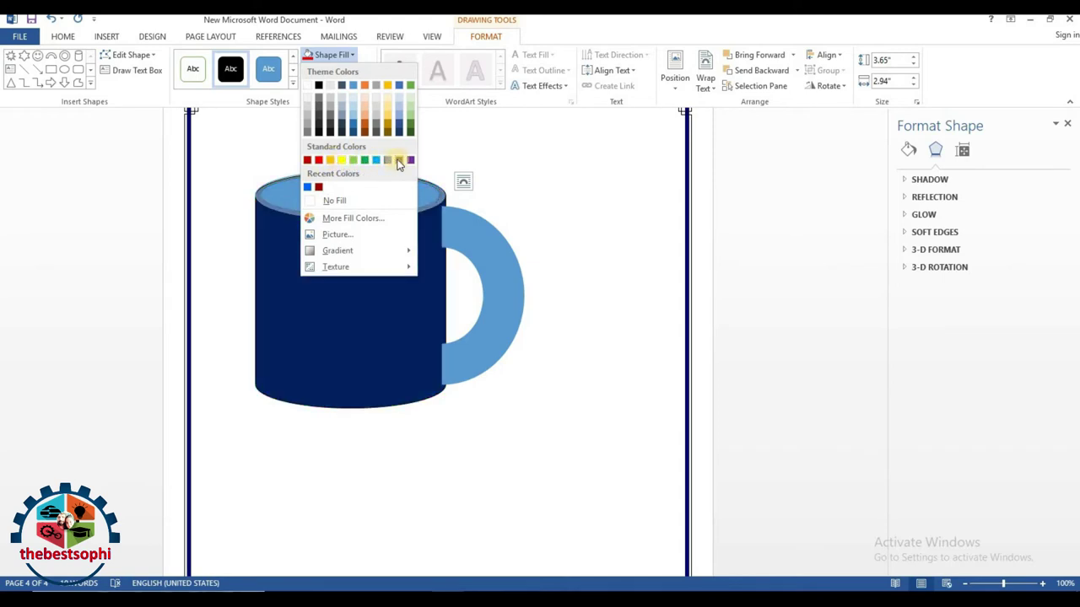
left_click(618, 317)
Fill the handle with the same dark navy, keeping the top ellipse light blue.
left_click(378, 183)
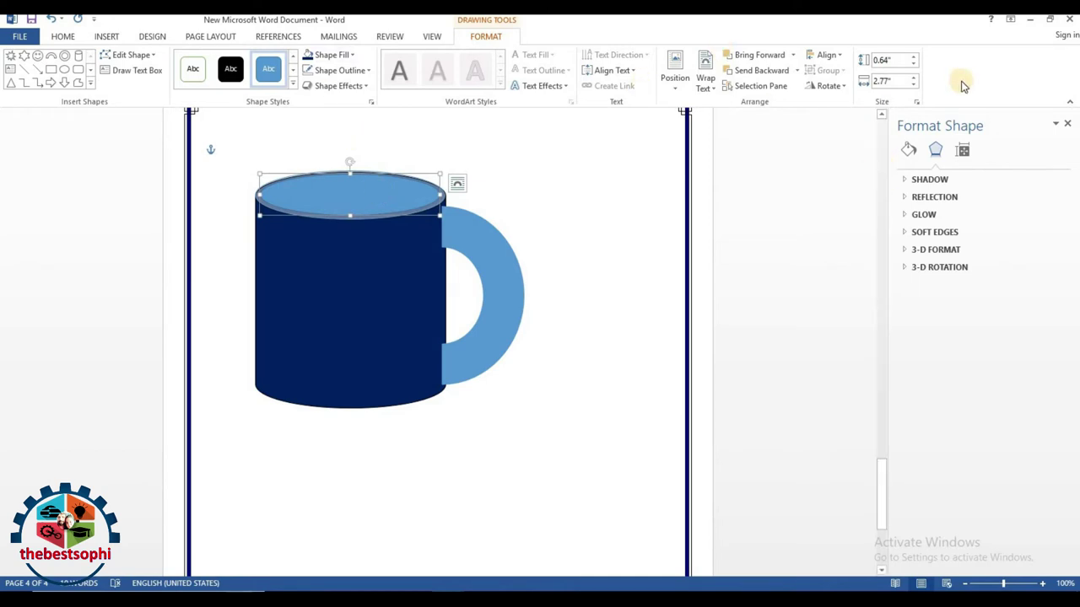
left_click(1067, 123)
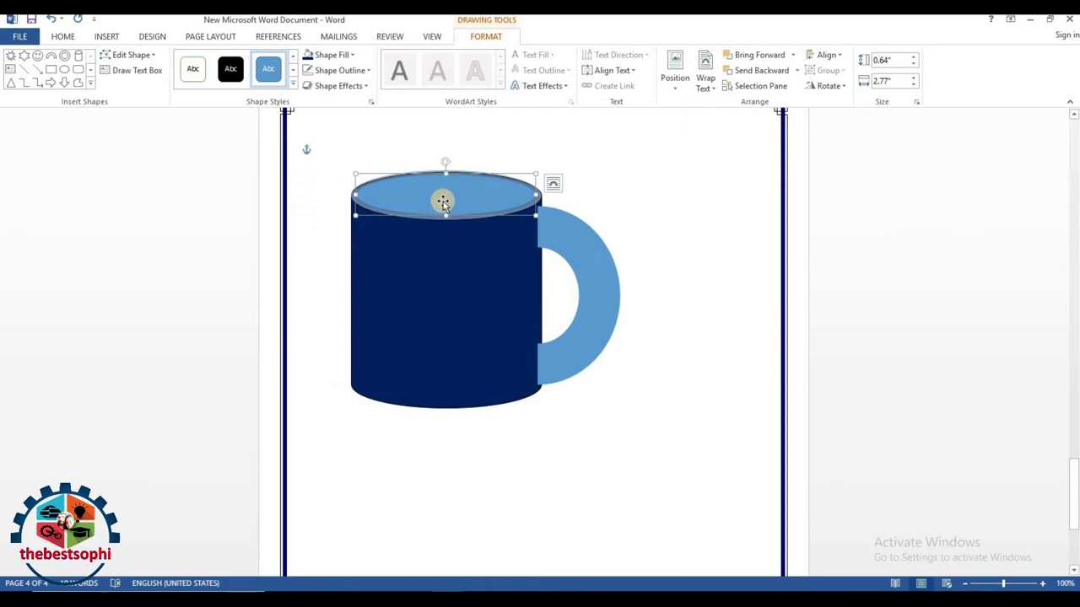
left_click(595, 278)
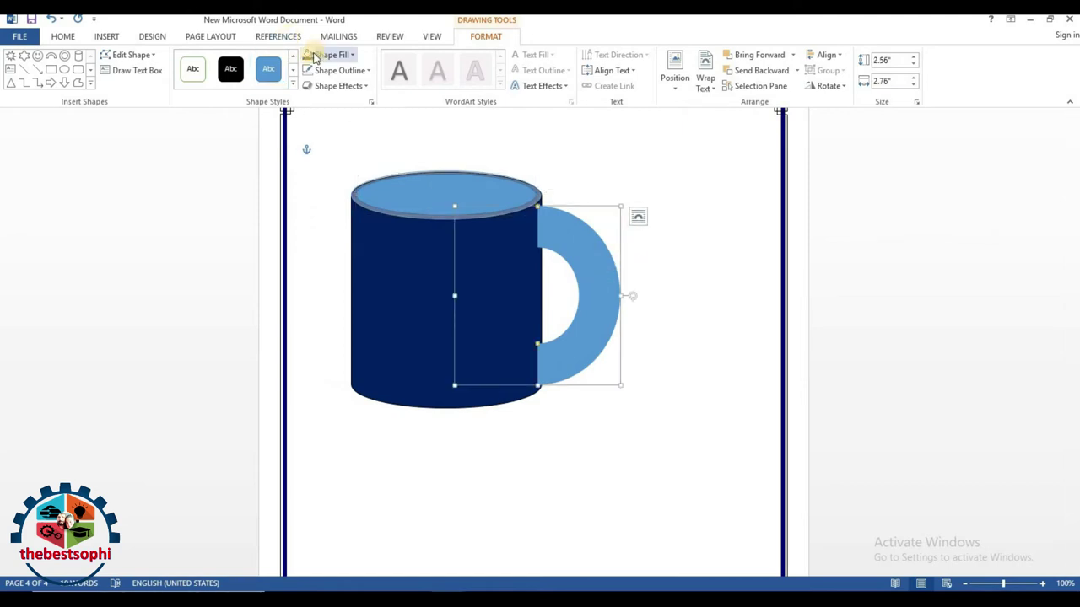
left_click(313, 58)
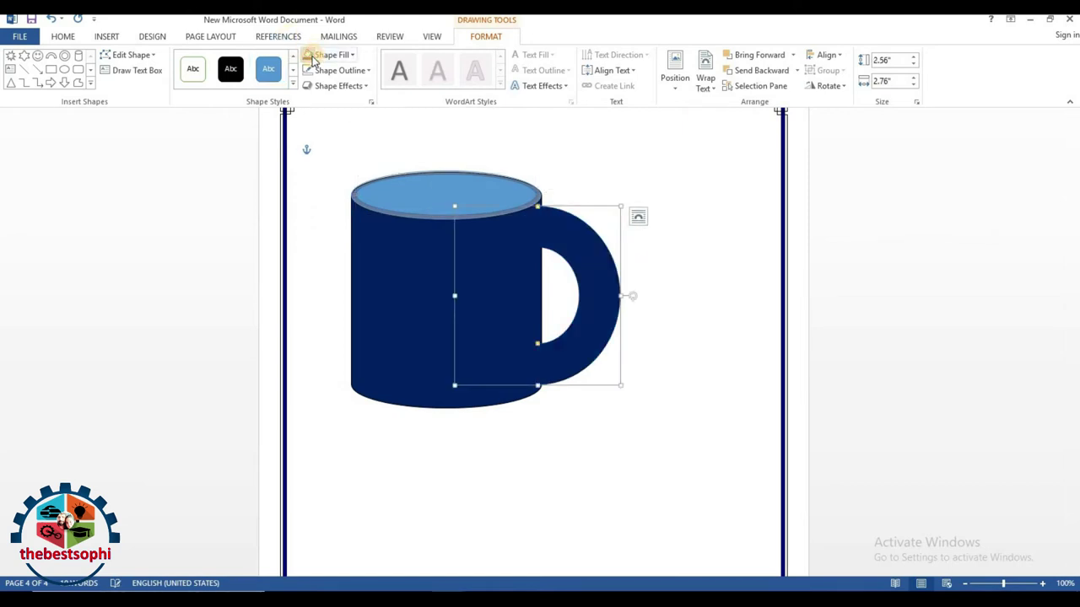
left_click(381, 189)
right_click(390, 192)
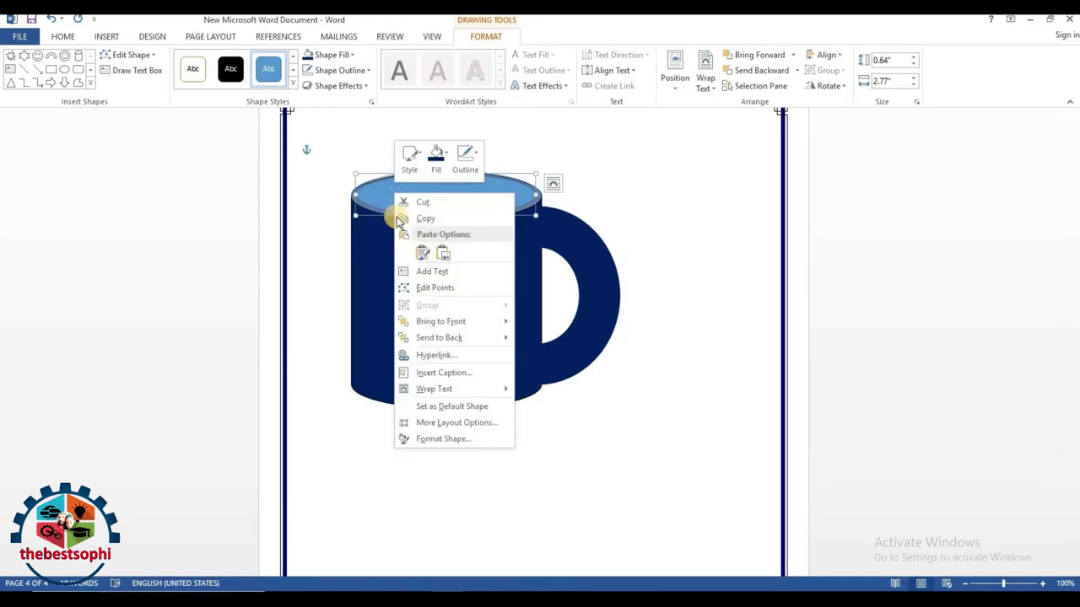
left_click(641, 159)
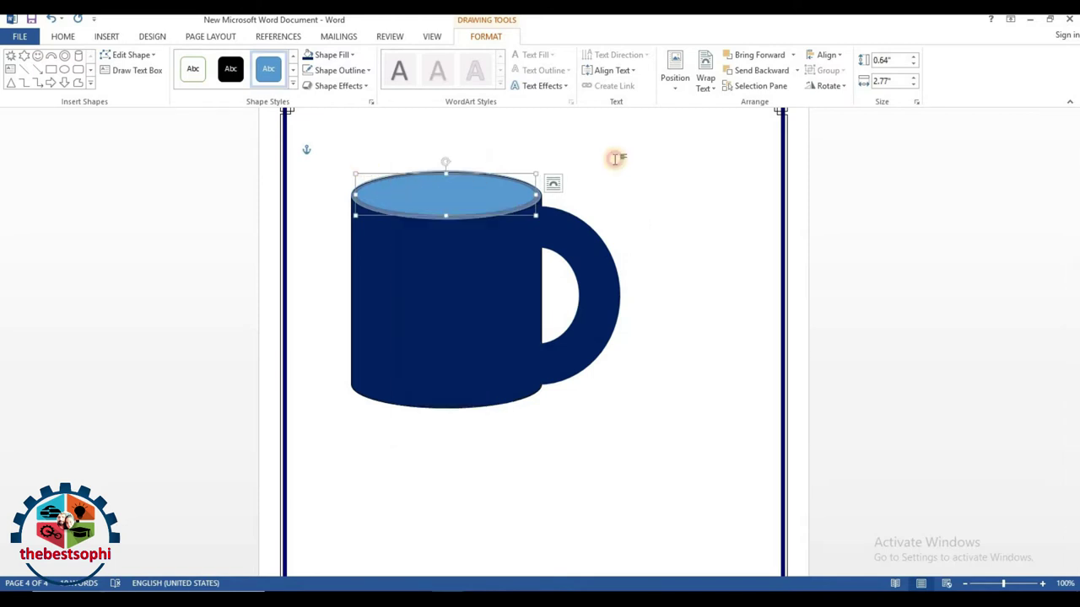
Open Format Shape for the top ellipse to see its solid fill.
right_click(417, 197)
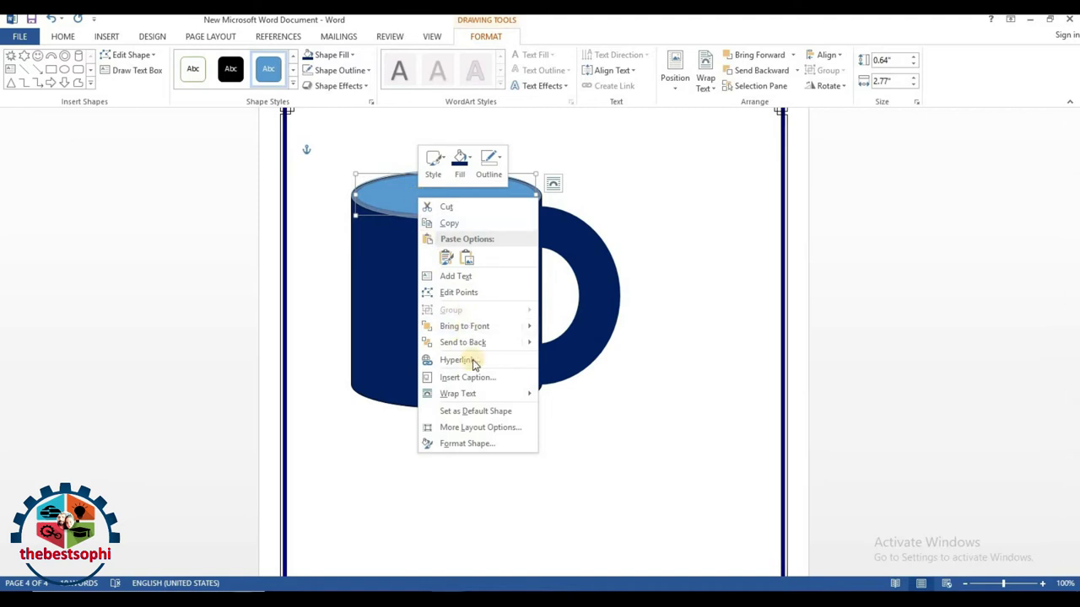
left_click(498, 448)
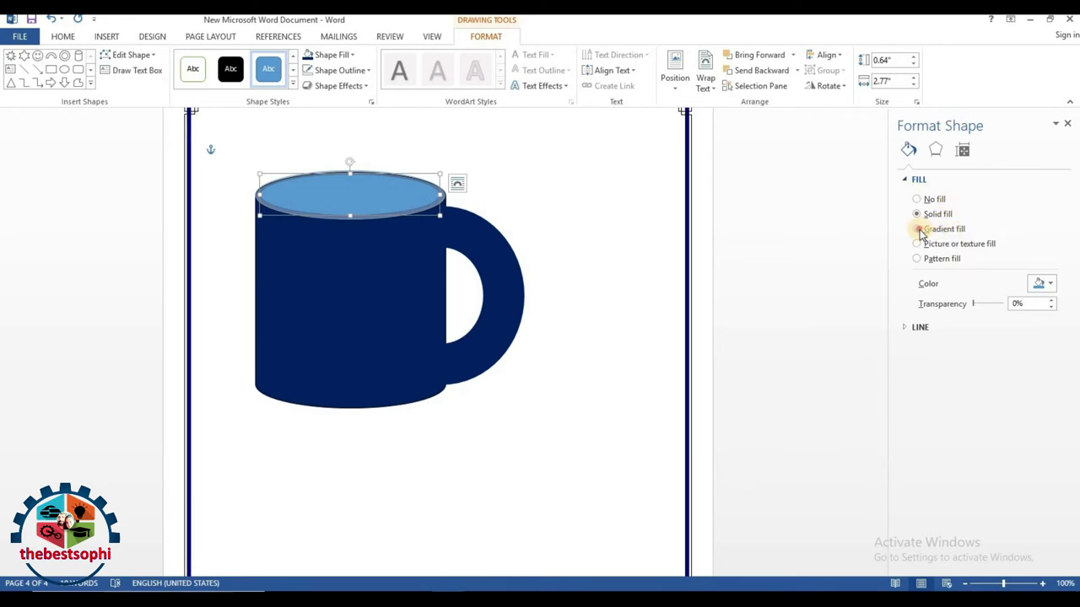
Give the top ellipse a white-to-grey linear gradient at 90°, with a stop at 58%.
left_click(921, 233)
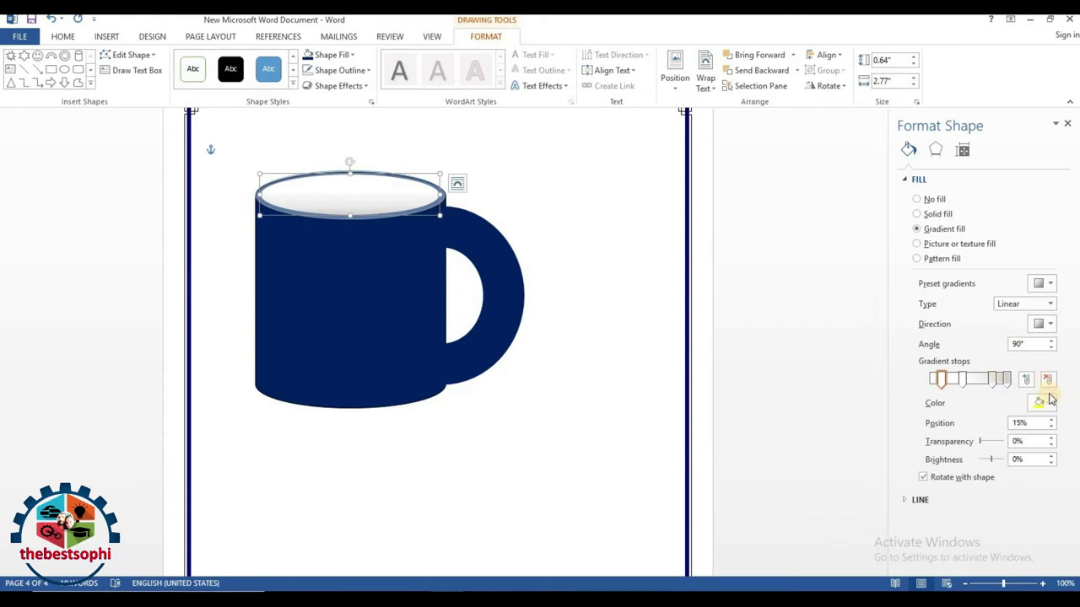
left_click(1051, 327)
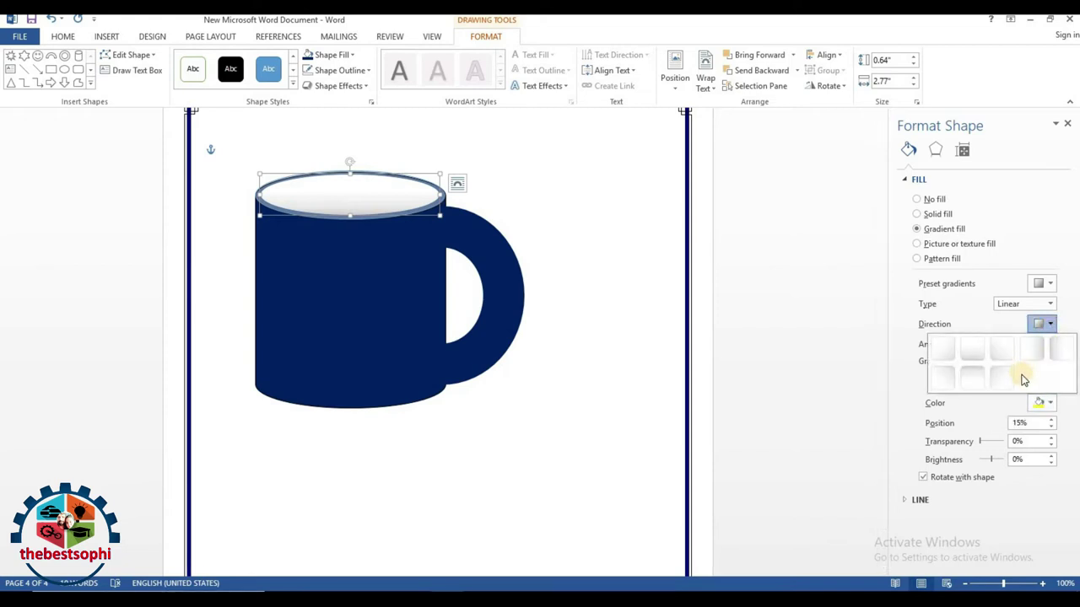
left_click(974, 355)
left_click(1048, 285)
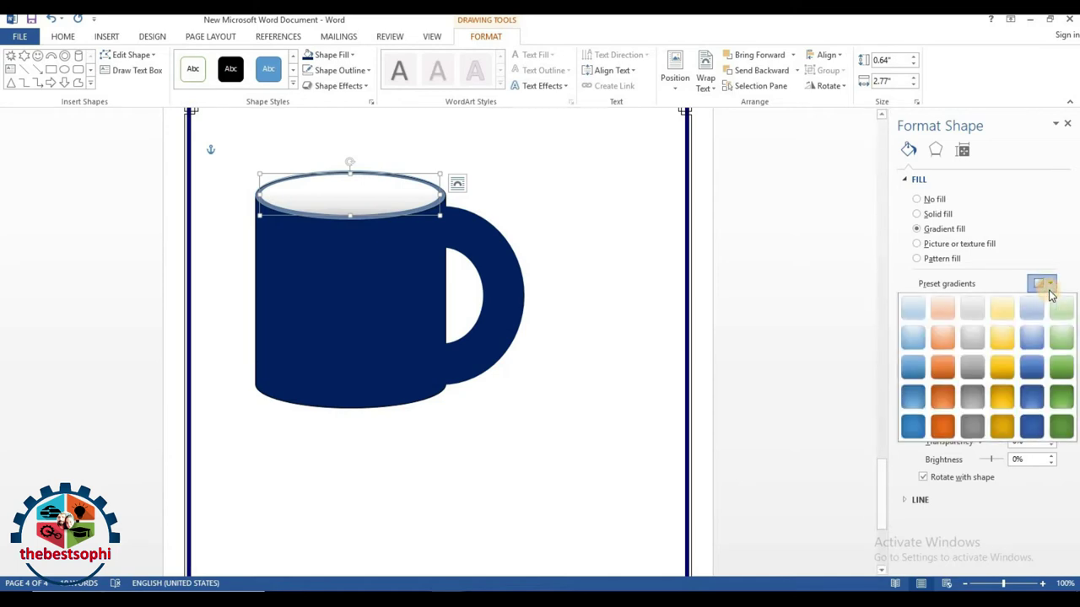
left_click(770, 306)
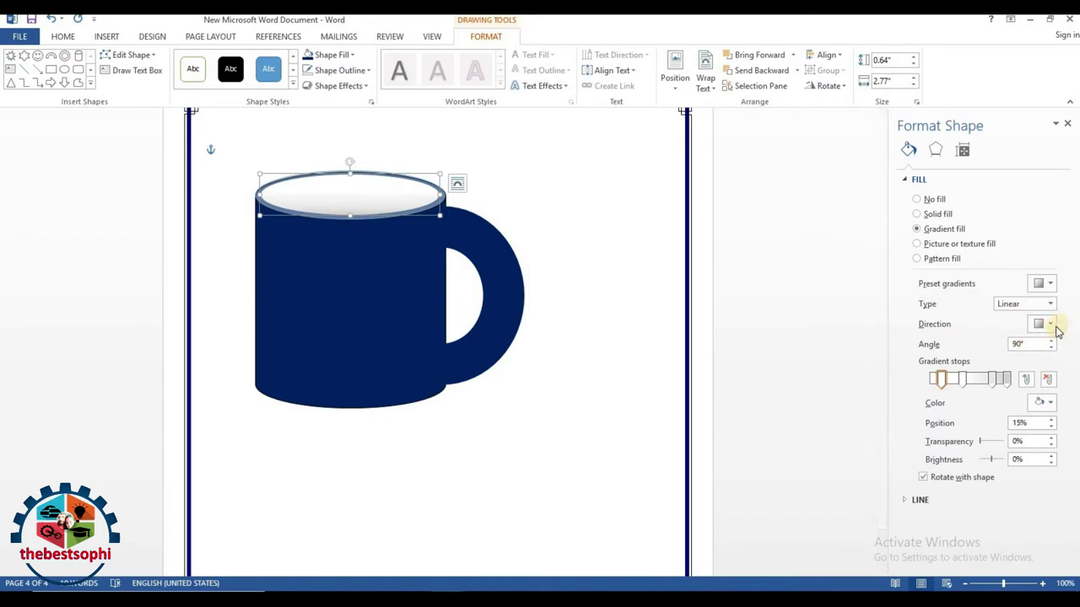
left_click(978, 387)
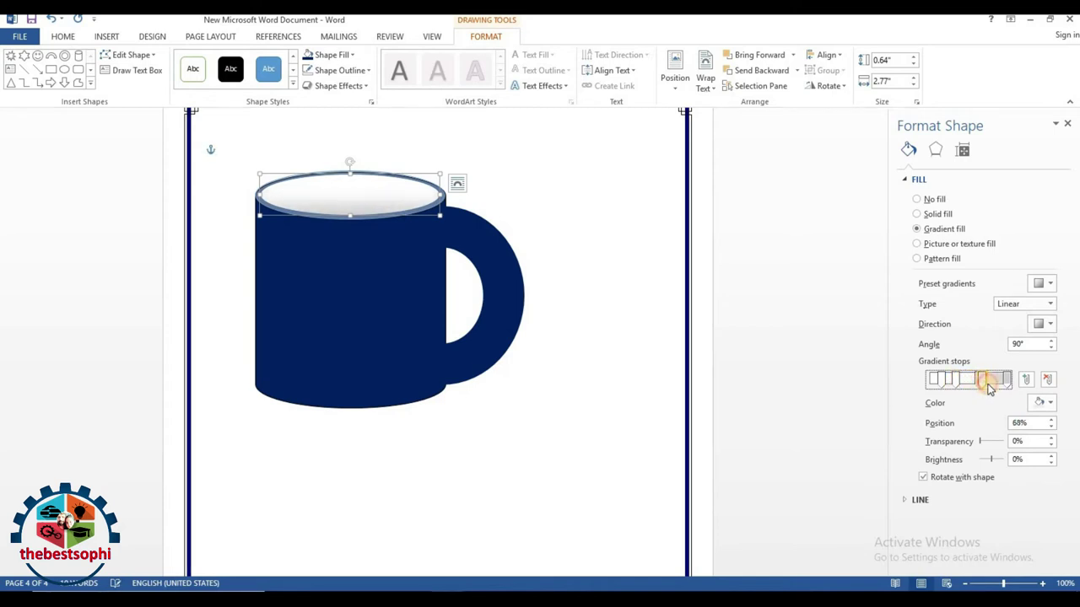
left_click(1001, 379)
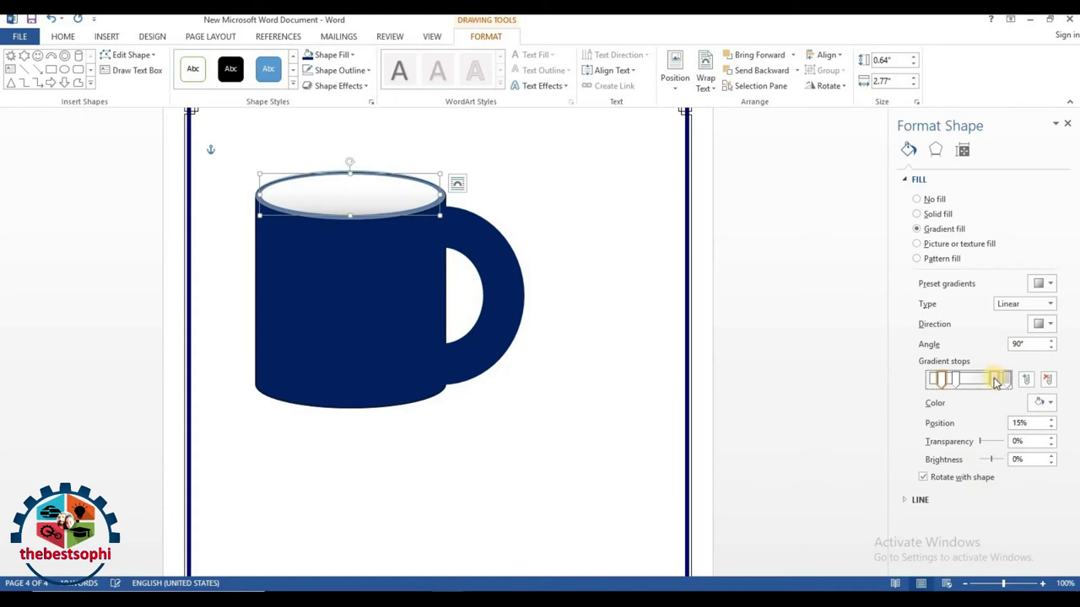
left_click_drag(976, 382, 972, 382)
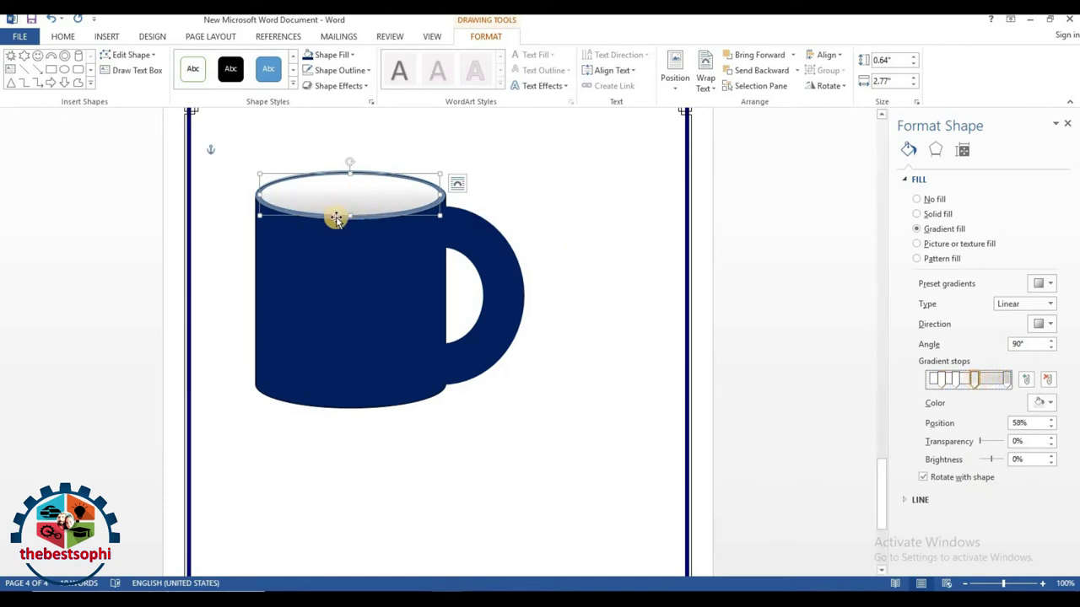
left_click(582, 211)
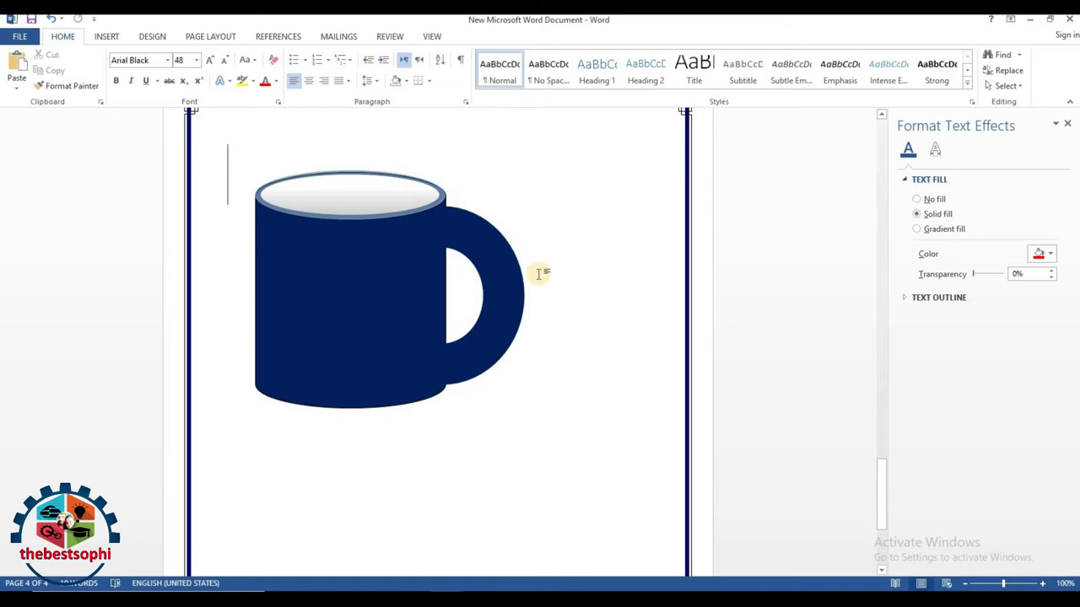
left_click(374, 349)
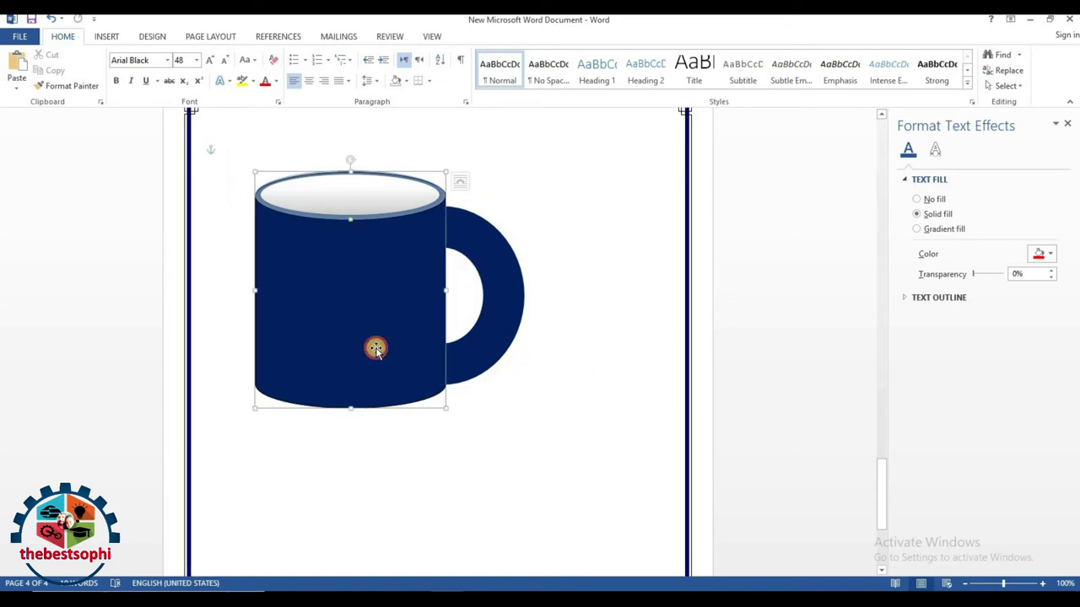
left_click(541, 316)
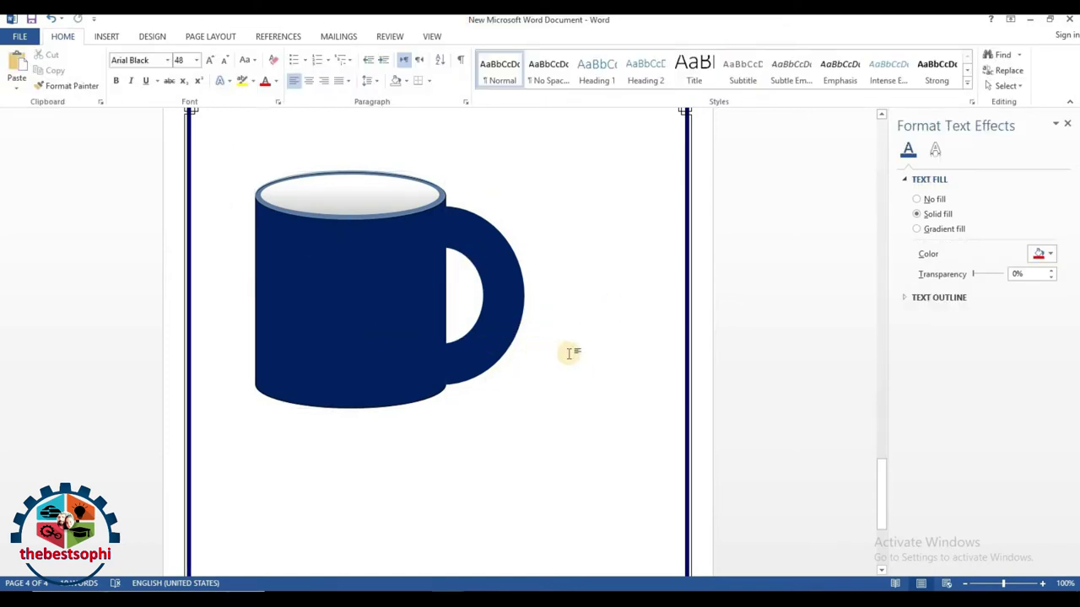
scroll(569, 352, "down", 2)
scroll(569, 353, "up", 4)
left_click(381, 333)
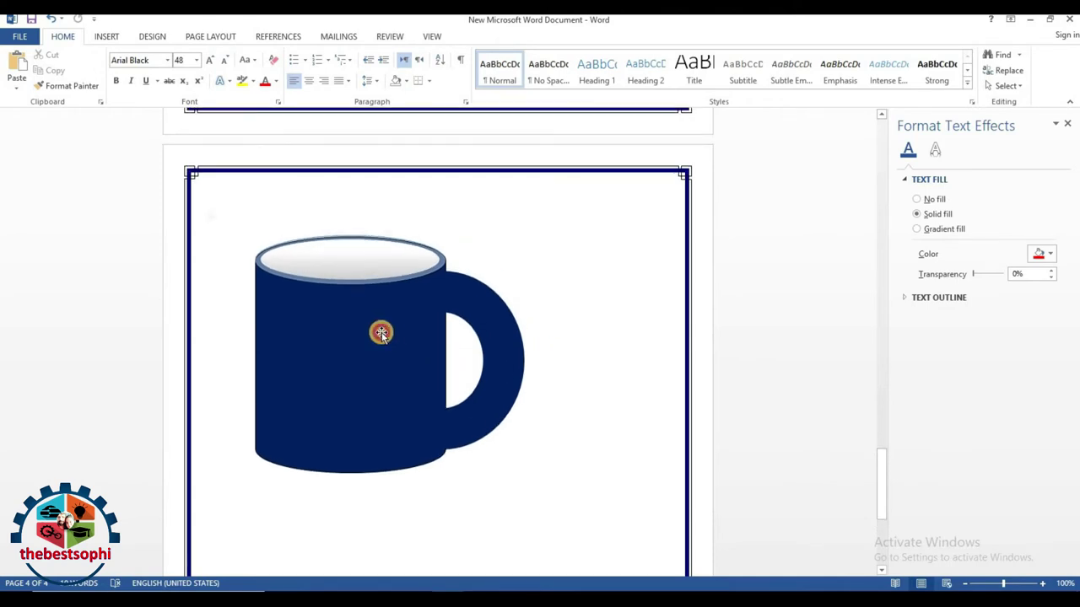
left_click(374, 280)
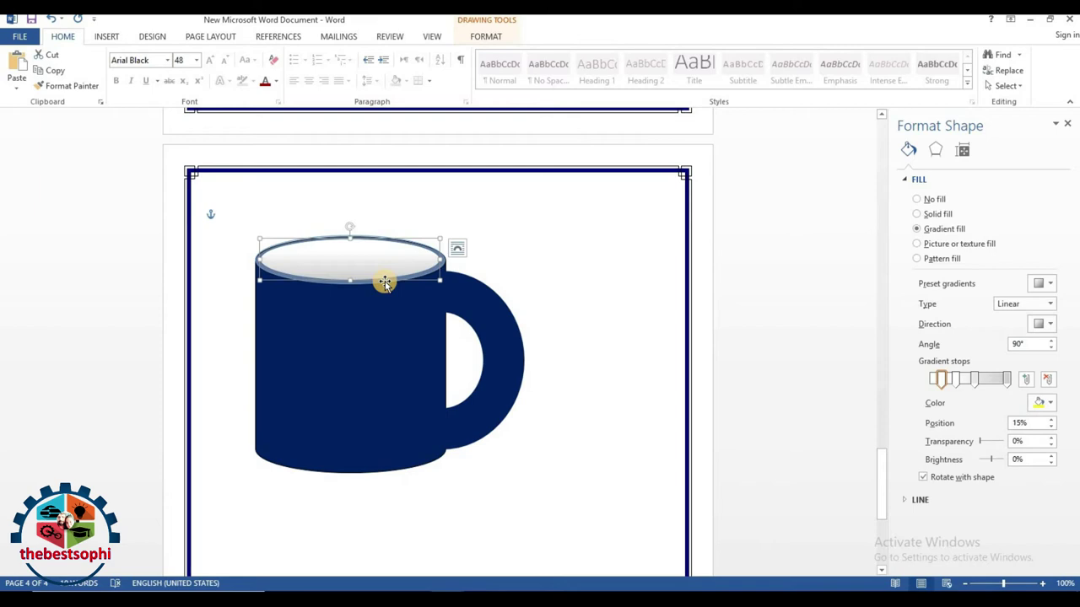
left_click(264, 270)
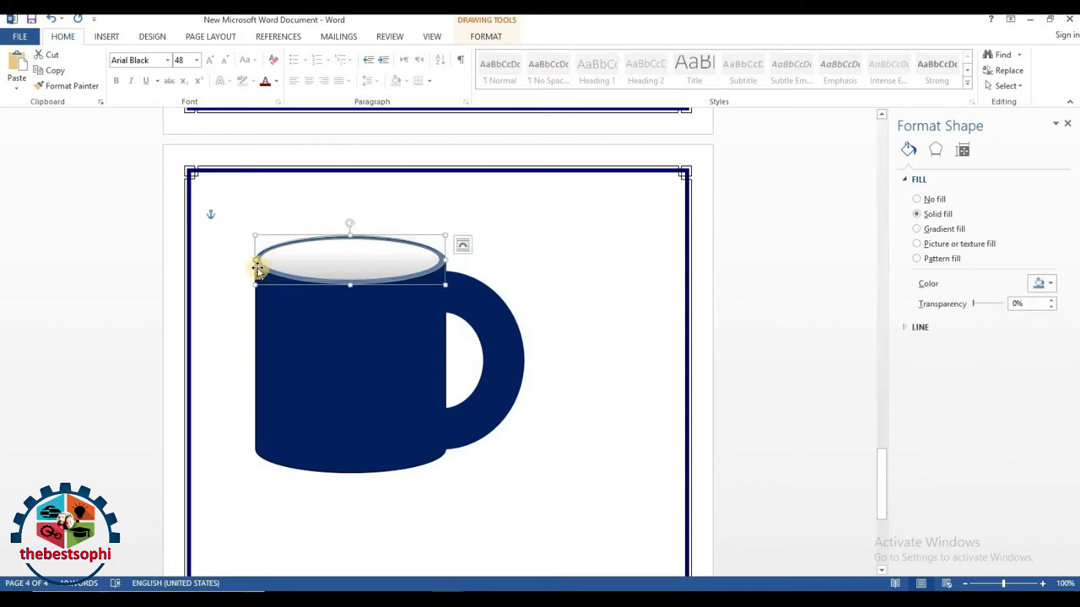
left_click(430, 261)
left_click(444, 263)
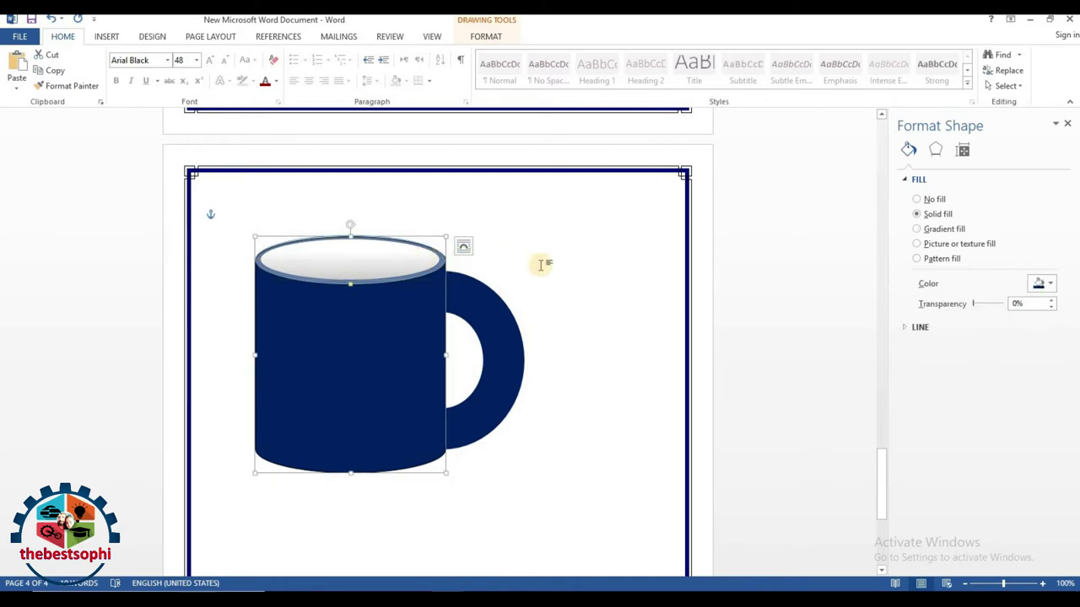
left_click(439, 270)
left_click(379, 345)
left_click(352, 345)
left_click(316, 268)
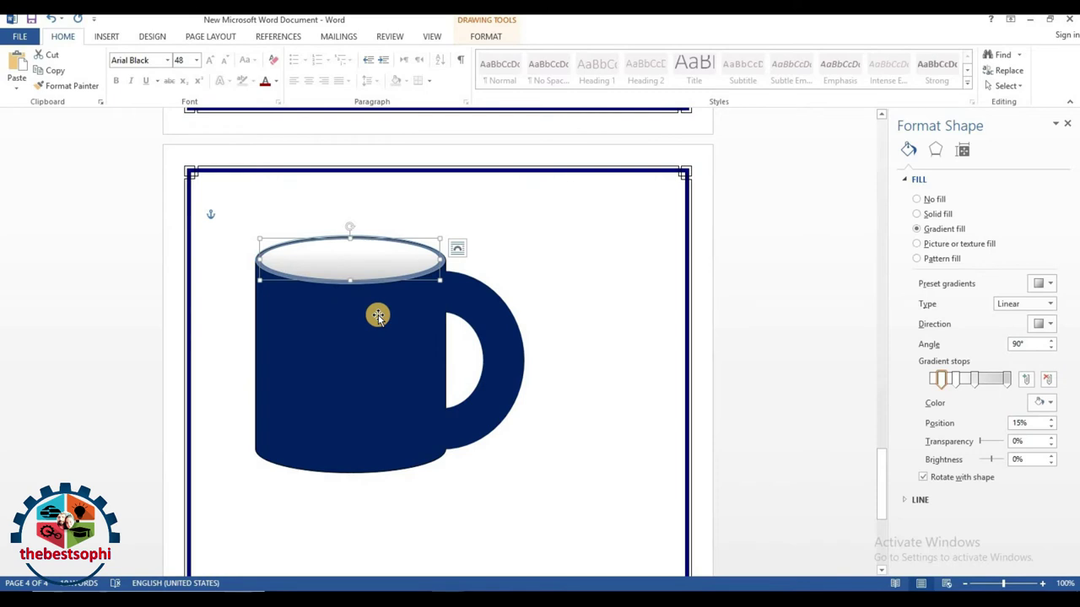
left_click(258, 262)
left_click(258, 260)
left_click(260, 250)
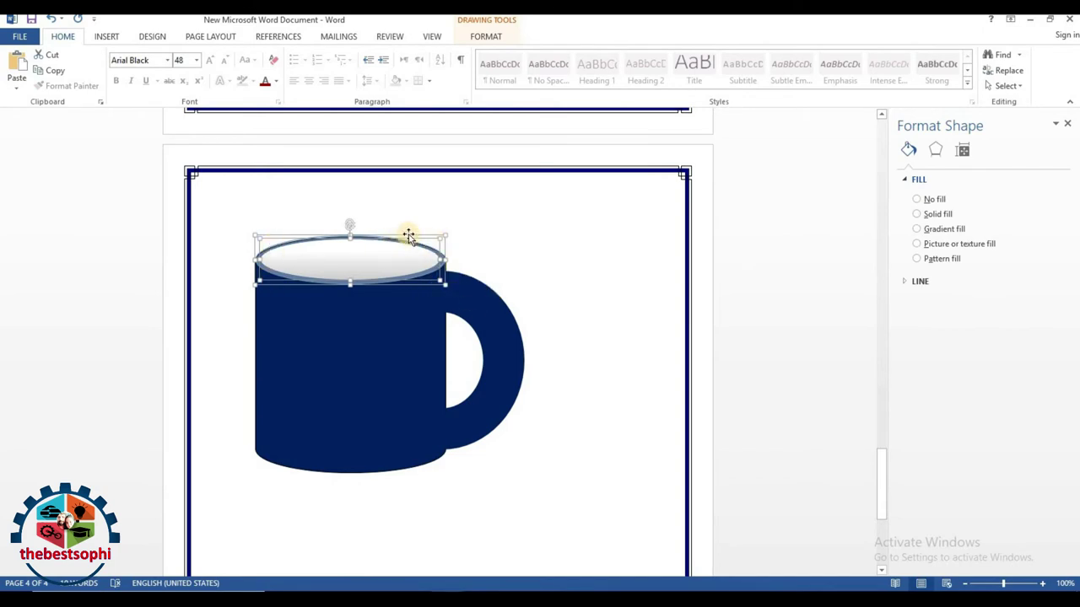
left_click(479, 297, "shift")
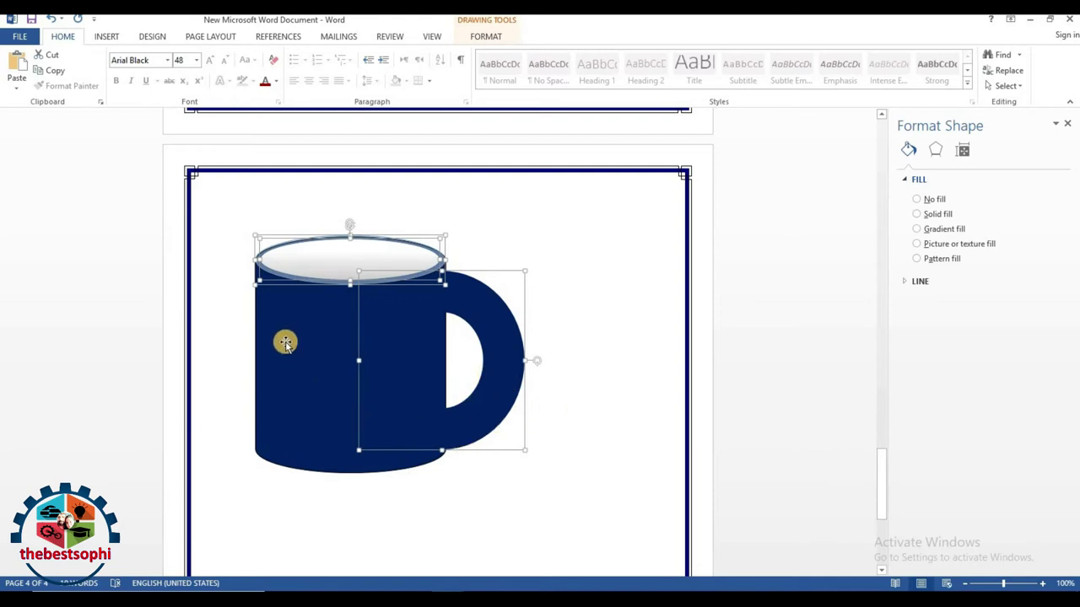
Select the top ellipse, body and handle together and group them.
left_click(285, 342, "shift")
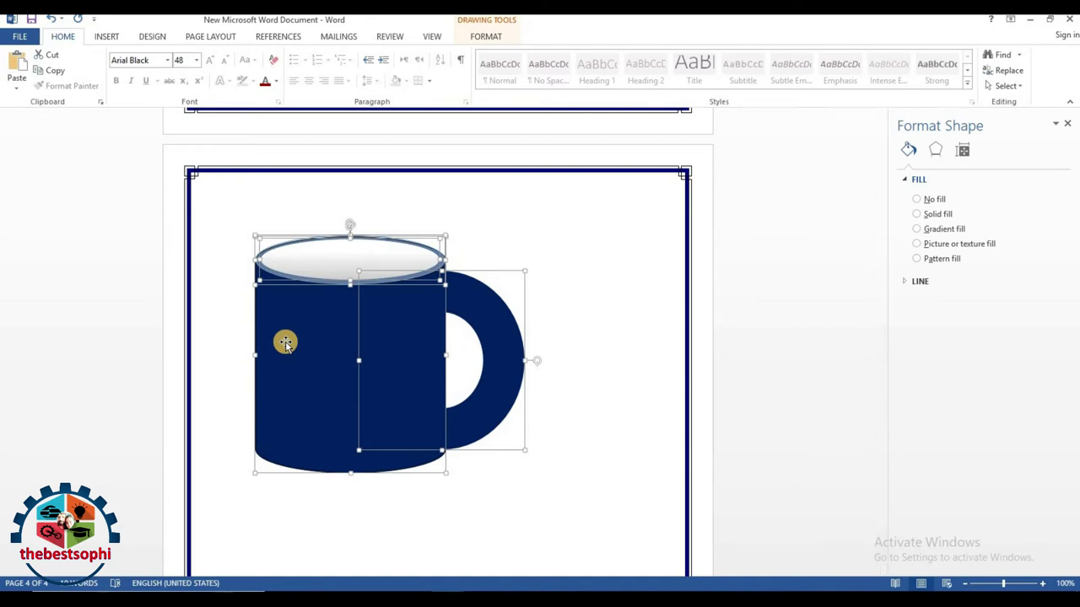
left_click(285, 342)
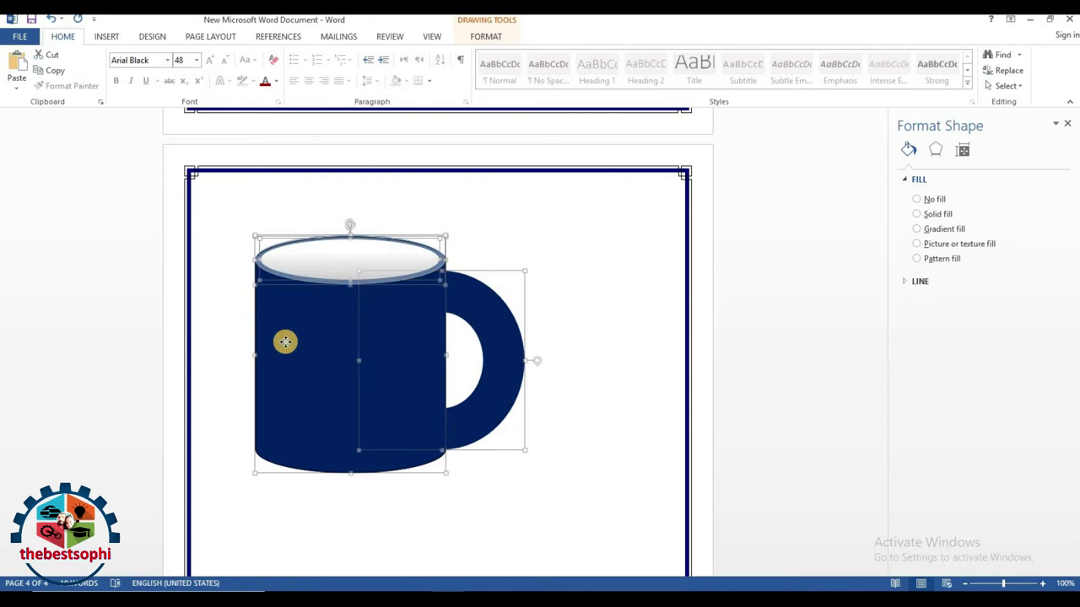
right_click(428, 462)
mouse_move(459, 335)
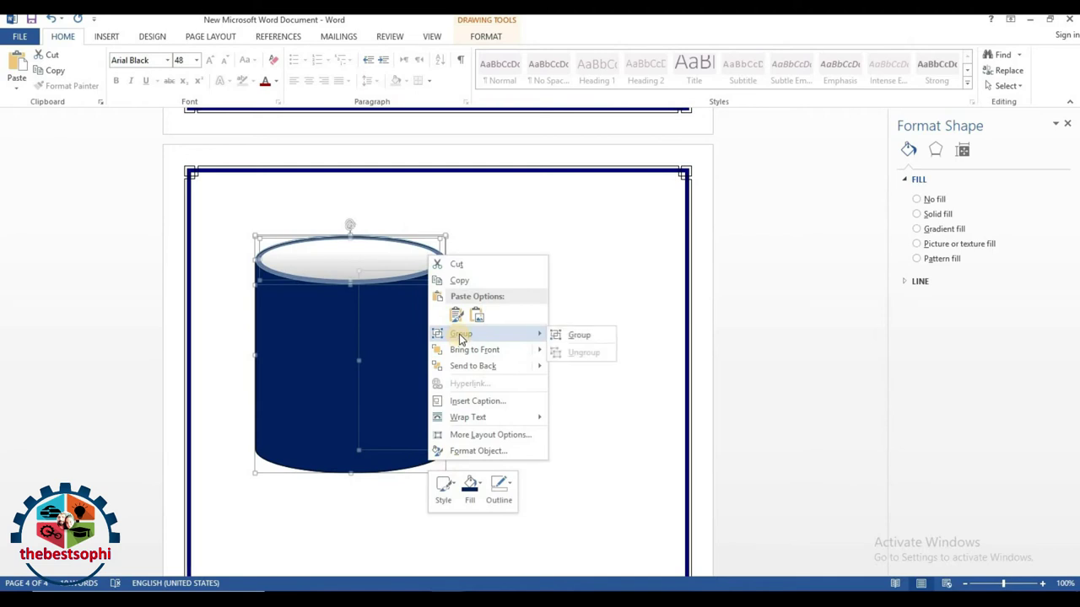
left_click(578, 338)
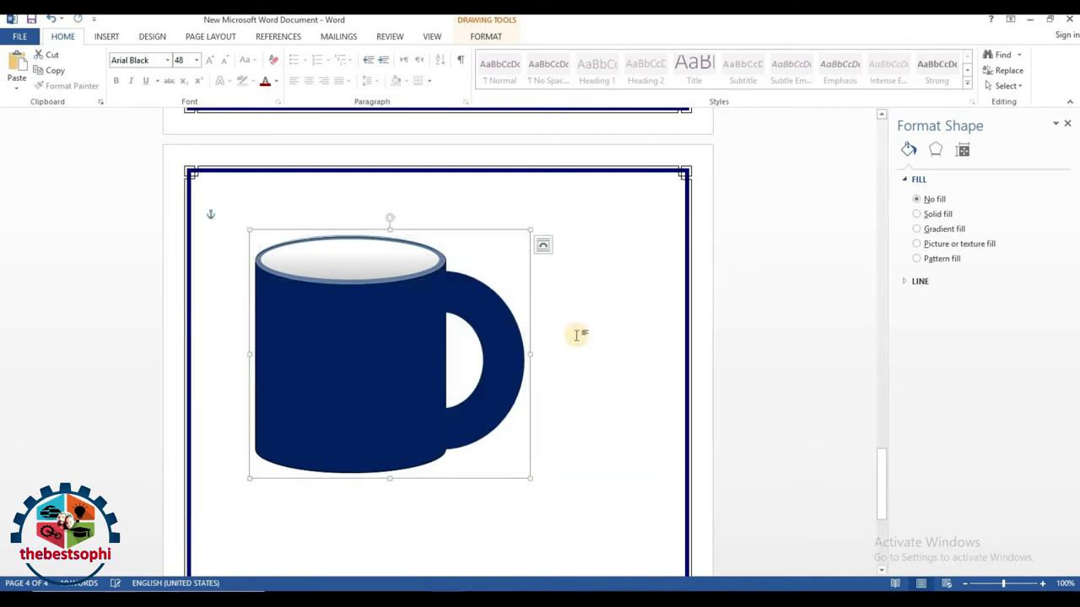
Copy the grouped mug and paste it with source formatting, below and right of the original.
right_click(374, 384)
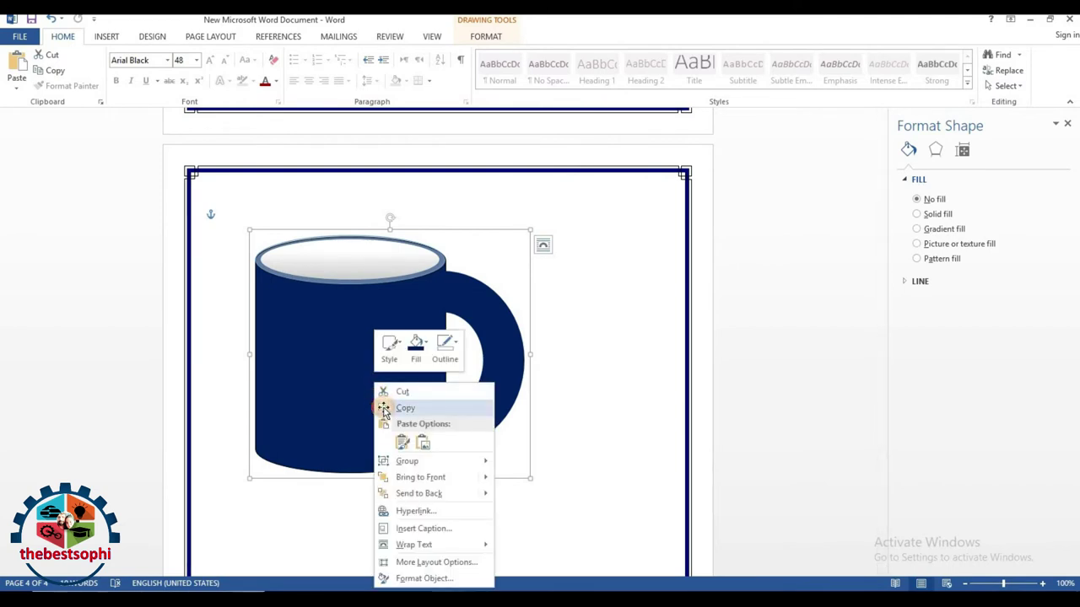
left_click(384, 408)
scroll(380, 404, "down", 3)
right_click(383, 204)
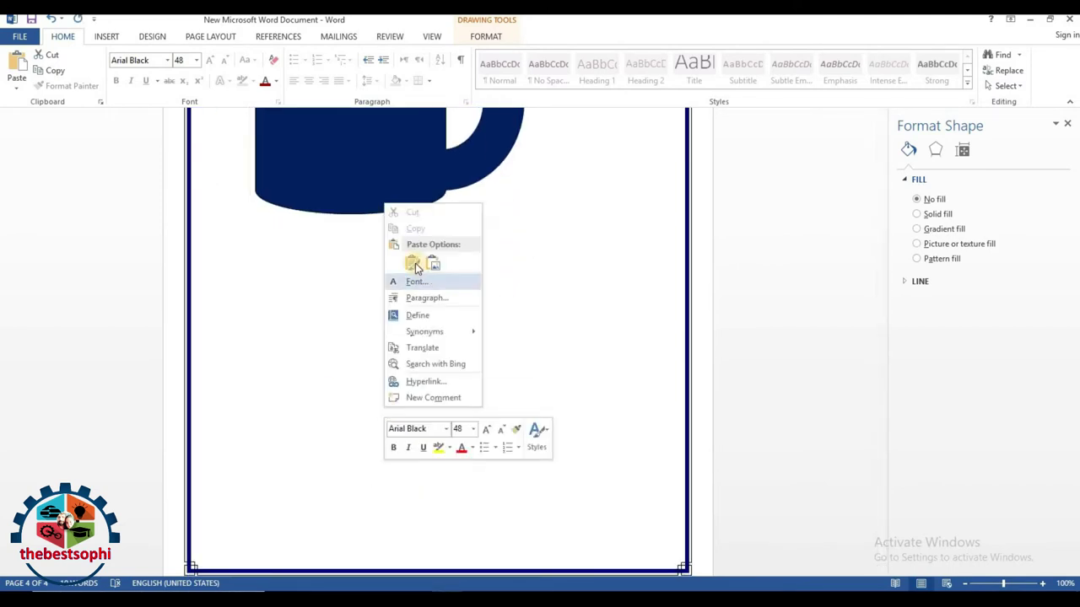
left_click(413, 265)
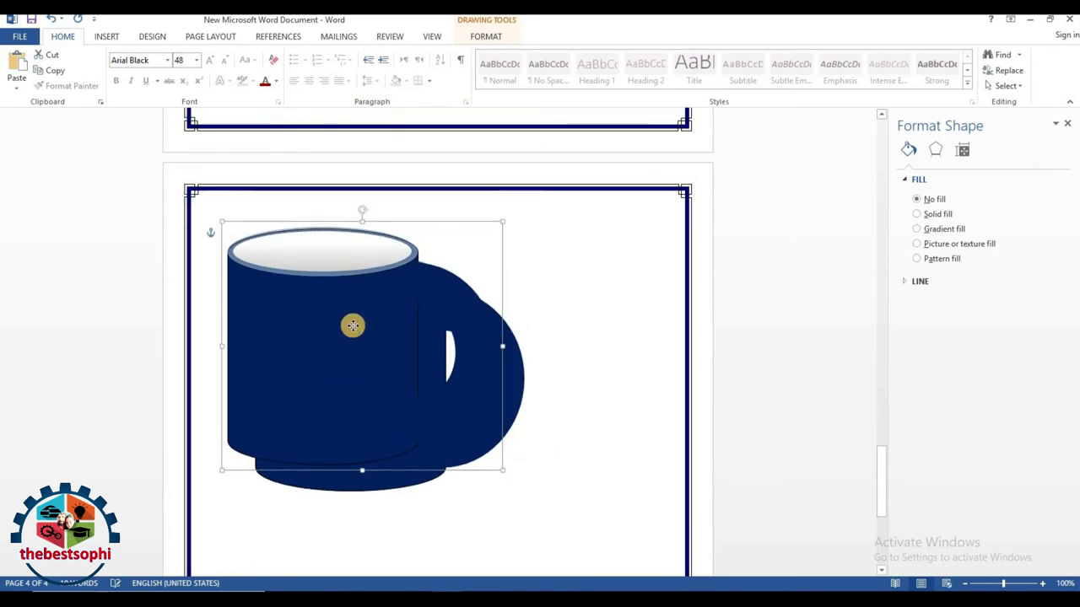
left_click_drag(351, 323, 506, 475)
Position the copy beneath the original, then select the upper mug's body.
scroll(506, 475, "down", 3)
left_click_drag(478, 250, 478, 414)
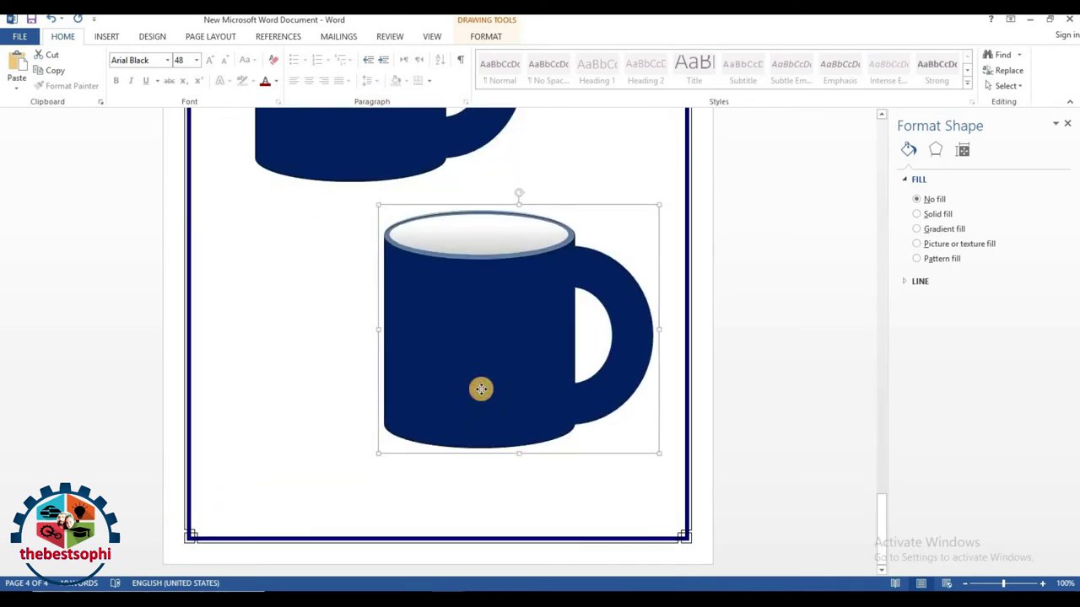
scroll(646, 494, "up", 1)
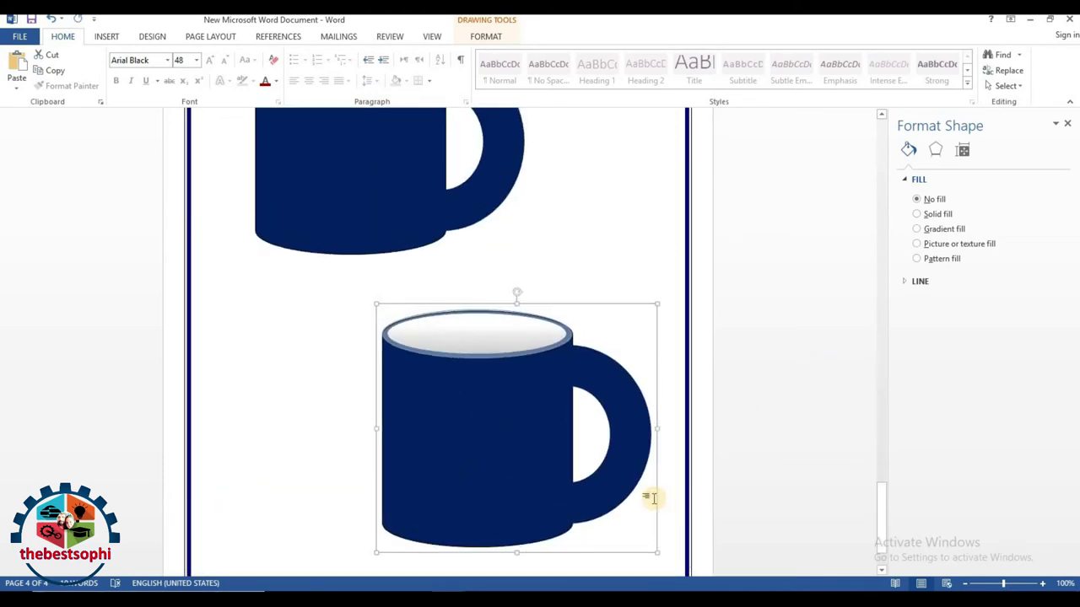
scroll(499, 354, "up", 5)
scroll(503, 360, "down", 3)
left_click(479, 251)
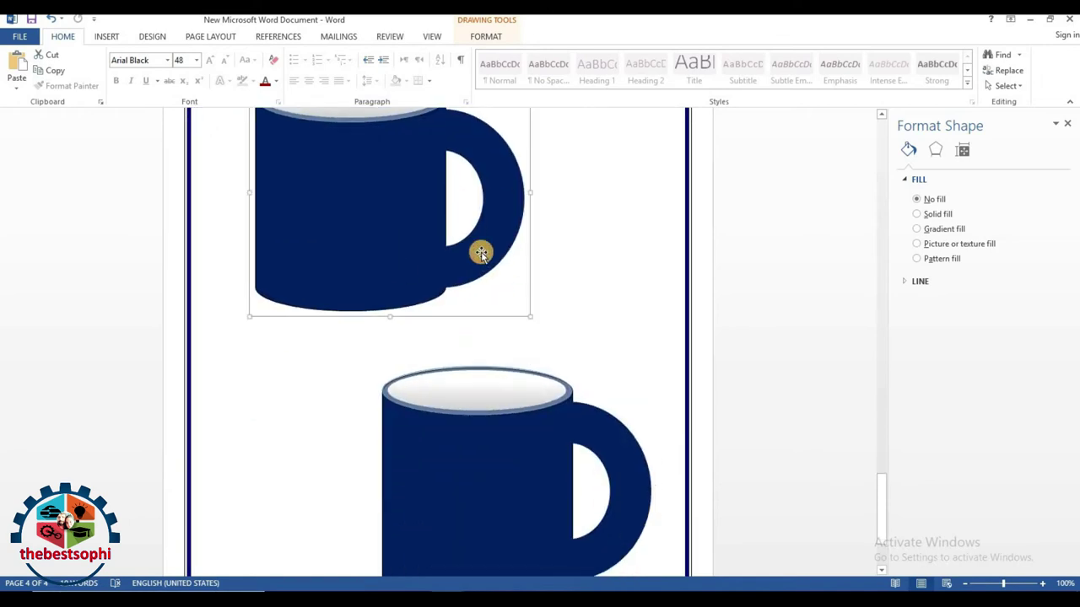
scroll(517, 344, "up", 2)
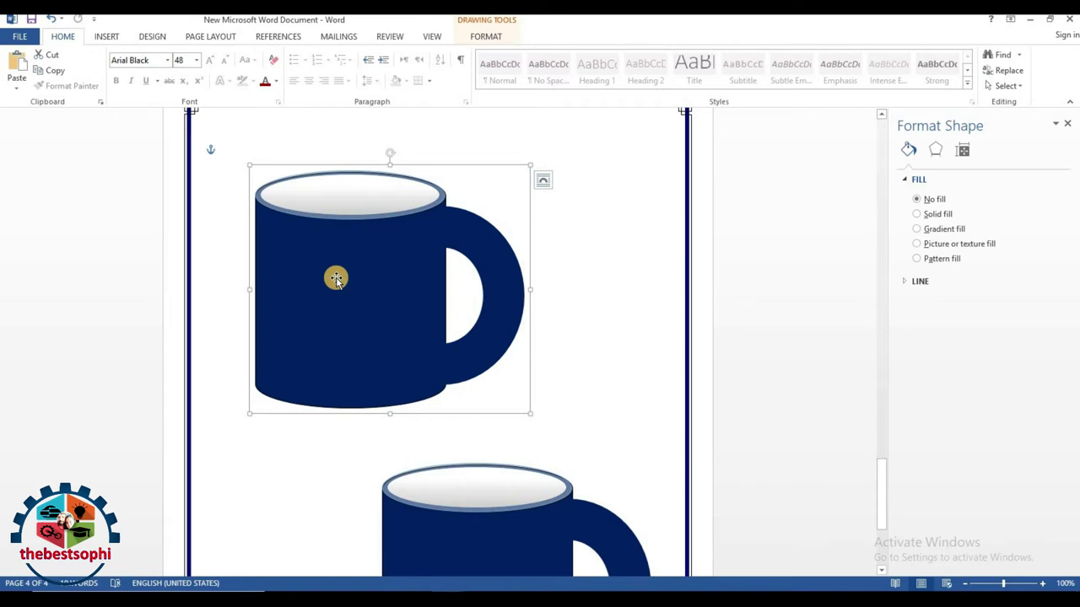
left_click(347, 276)
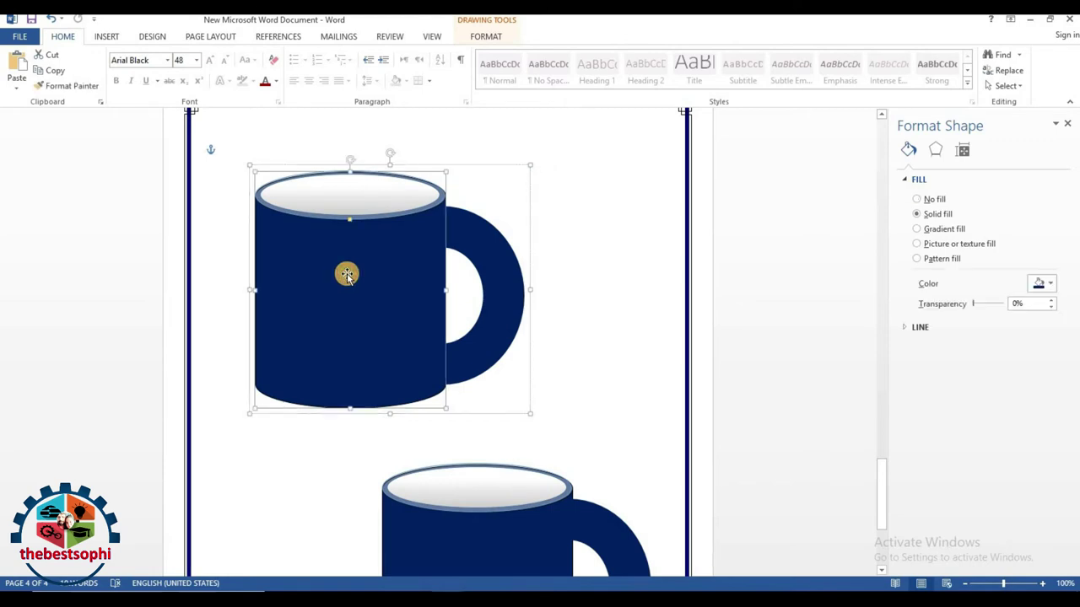
Check both mugs on page 4, ending with the upper mug selected.
left_click(368, 217)
left_click(362, 187)
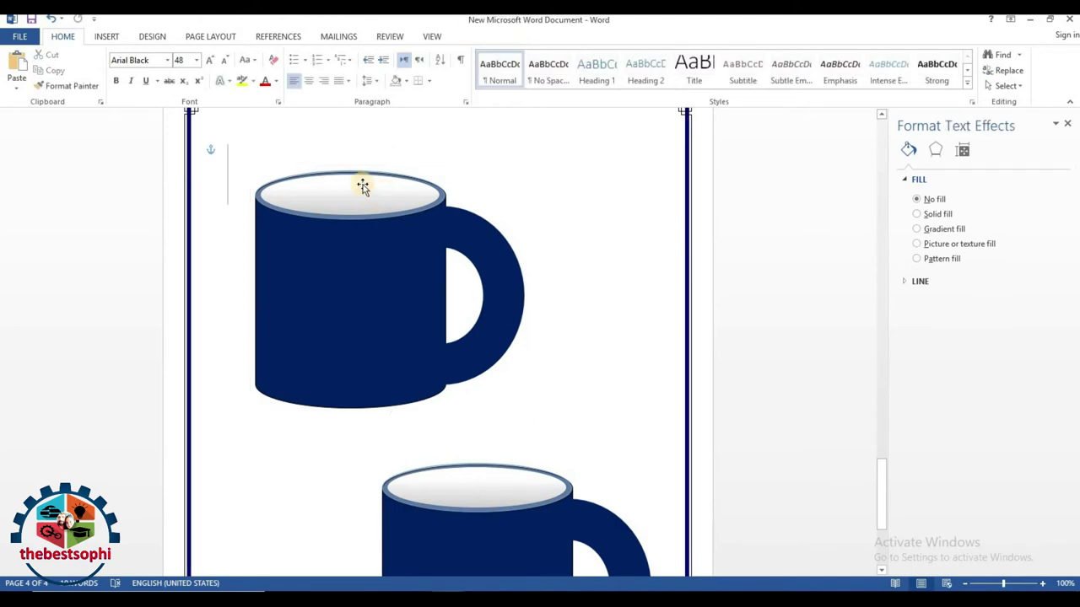
left_click(307, 178)
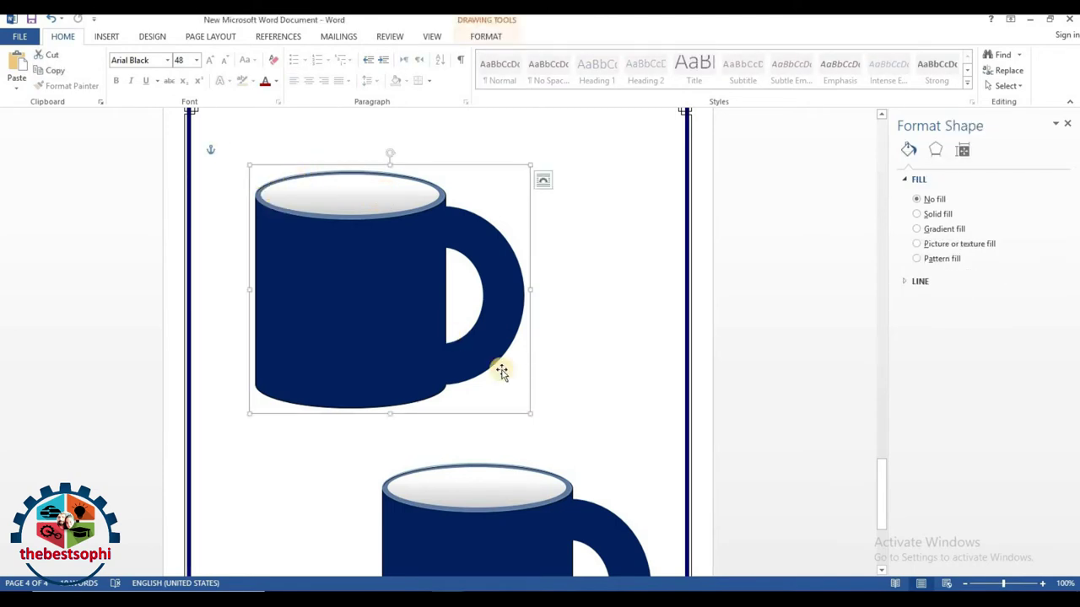
scroll(490, 389, "down", 2)
left_click(490, 389)
scroll(473, 330, "down", 2)
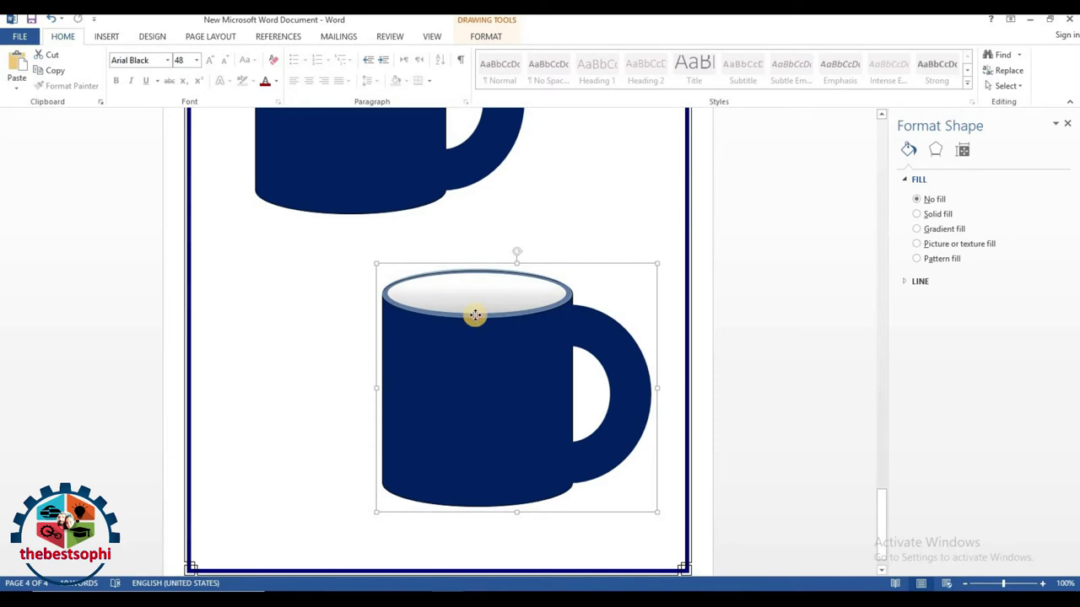
left_click(381, 286)
scroll(400, 320, "up", 4)
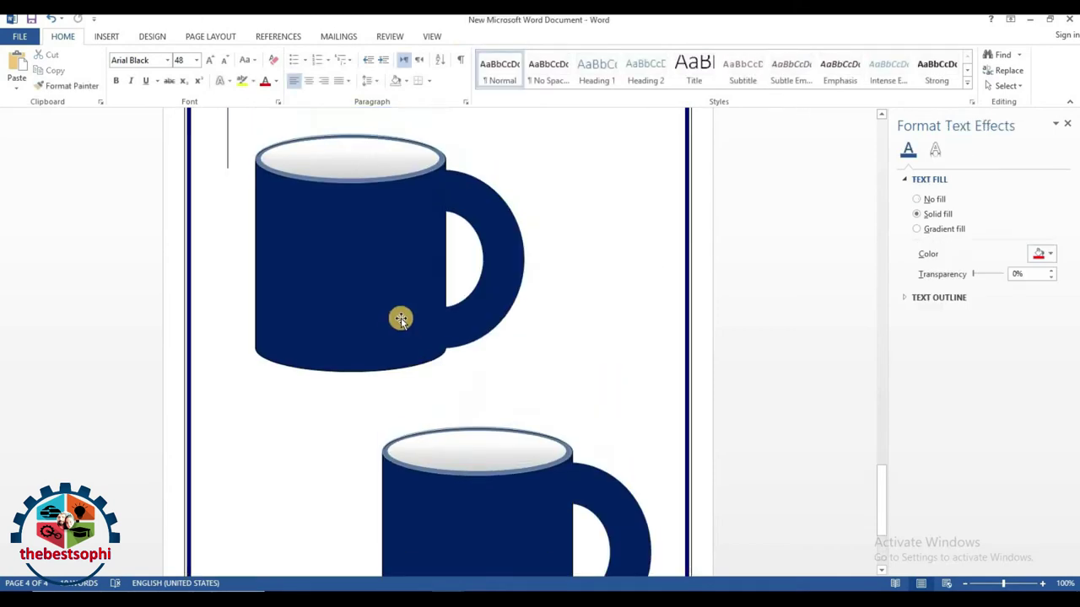
left_click(338, 199)
Select the upper mug's ellipse, handle and body and check the Group options.
left_click(339, 197)
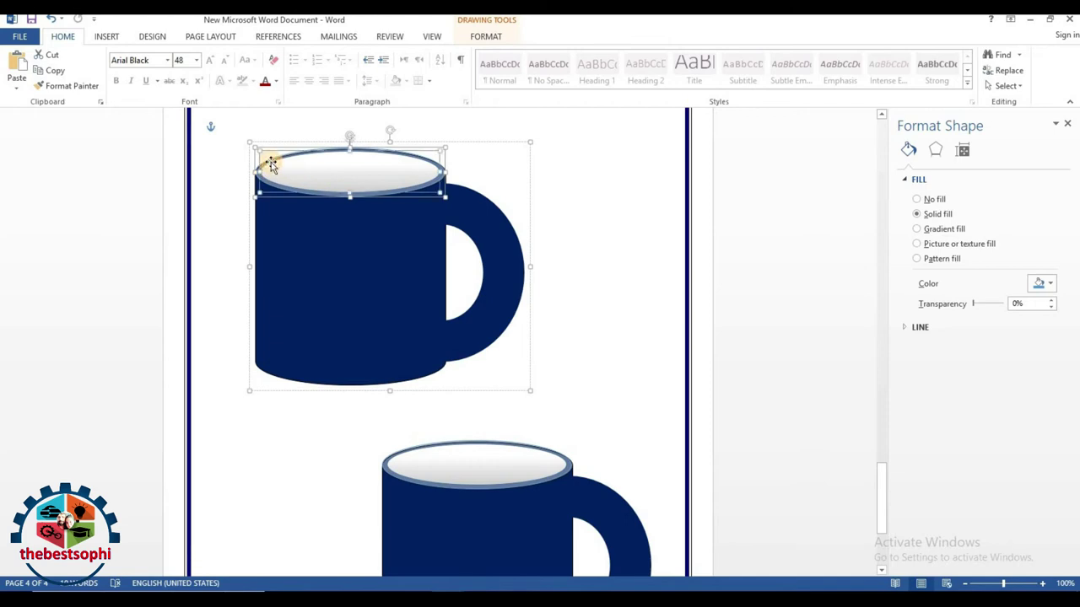
left_click(481, 213, "shift")
left_click(326, 271, "shift")
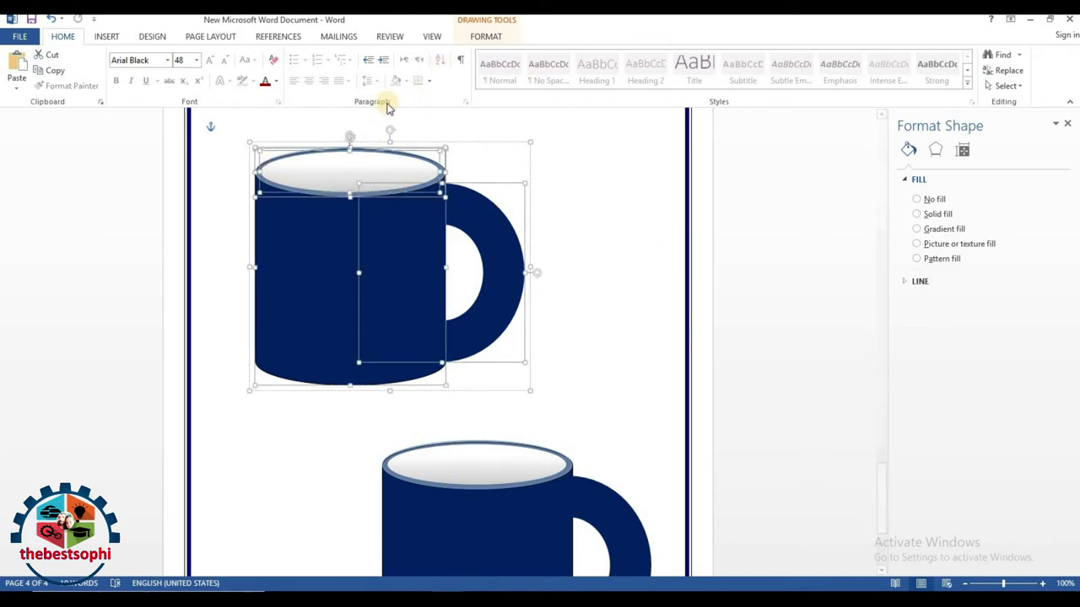
left_click(502, 41)
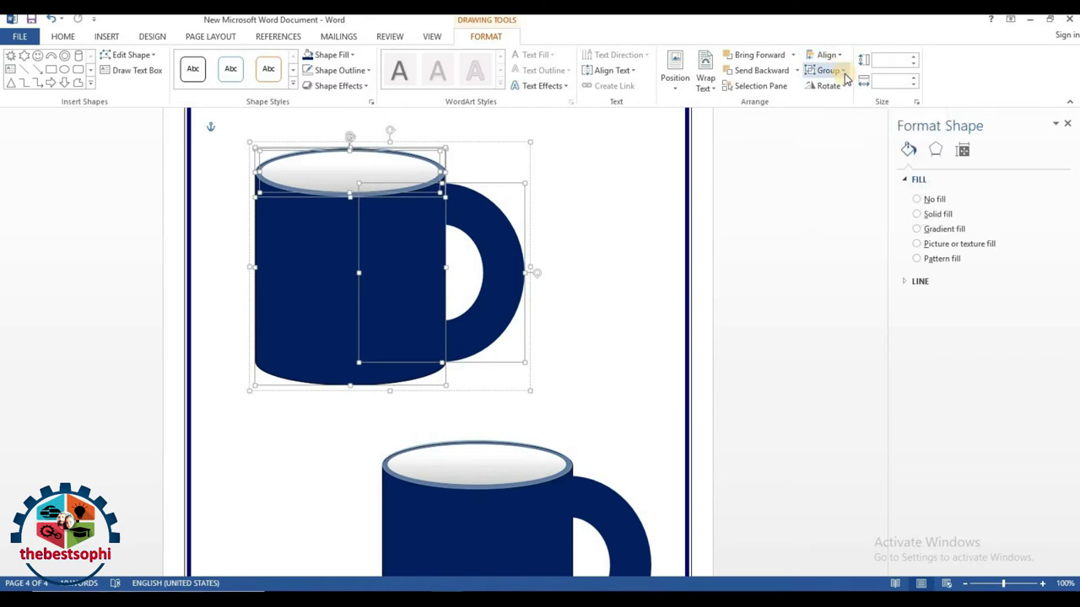
left_click(843, 71)
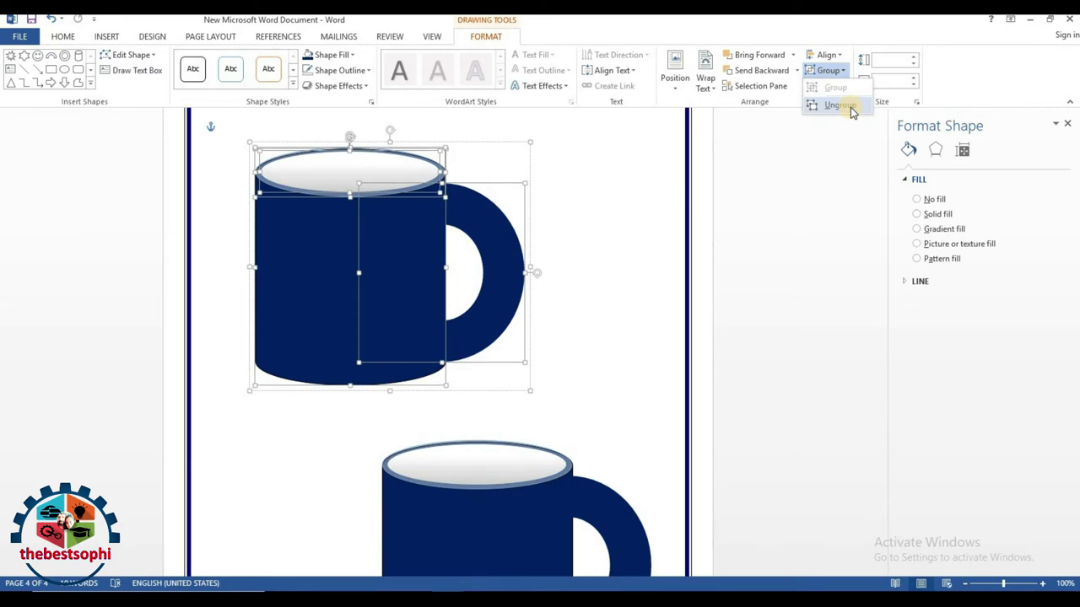
left_click(641, 172)
Nudge the lower mug slightly left and down, then select the upper mug.
scroll(495, 392, "down", 3)
left_click_drag(495, 392, 434, 398)
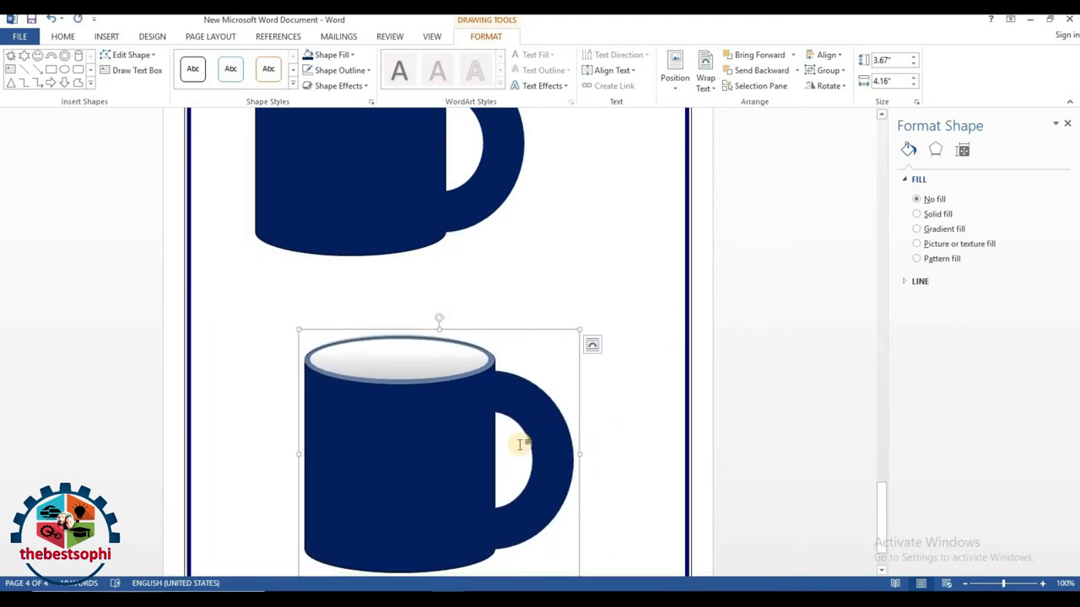
scroll(551, 414, "up", 3)
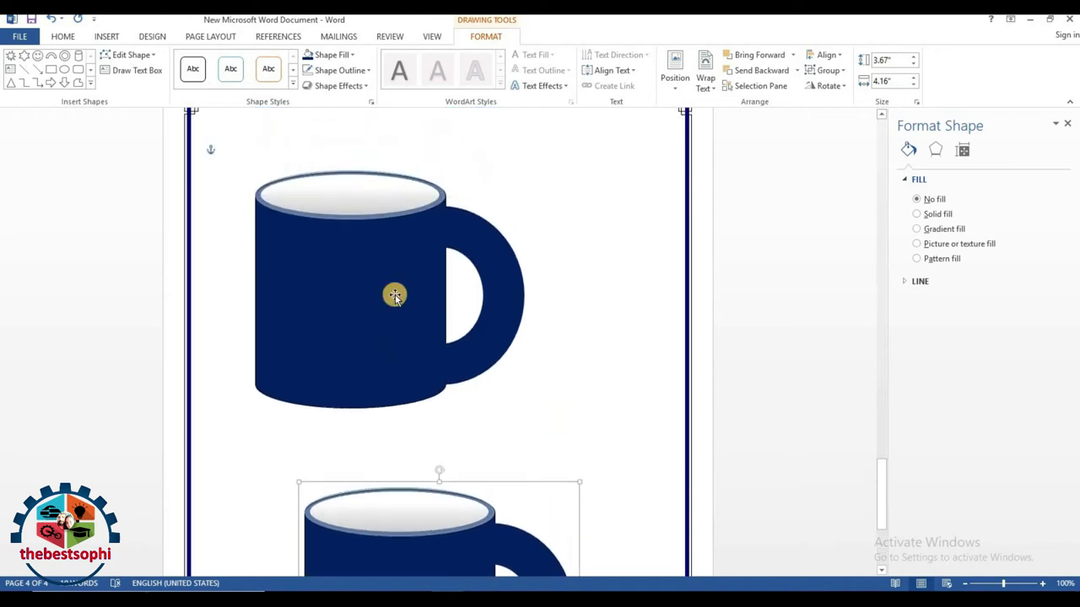
scroll(394, 295, "up", 1)
left_click(421, 292)
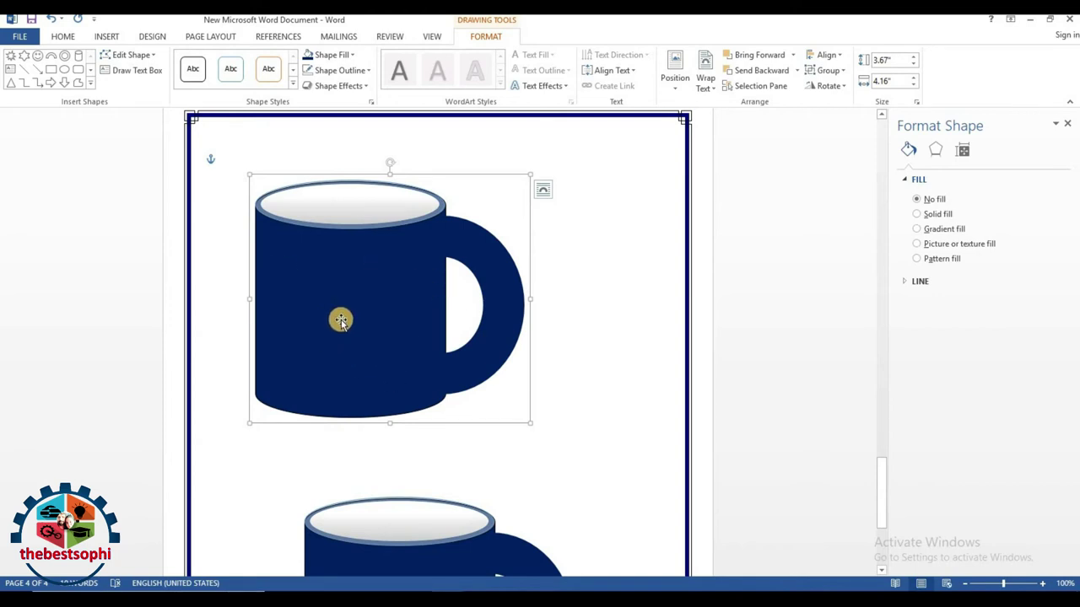
Insert the fish picture, then delete the stray copy from the page.
left_click(106, 36)
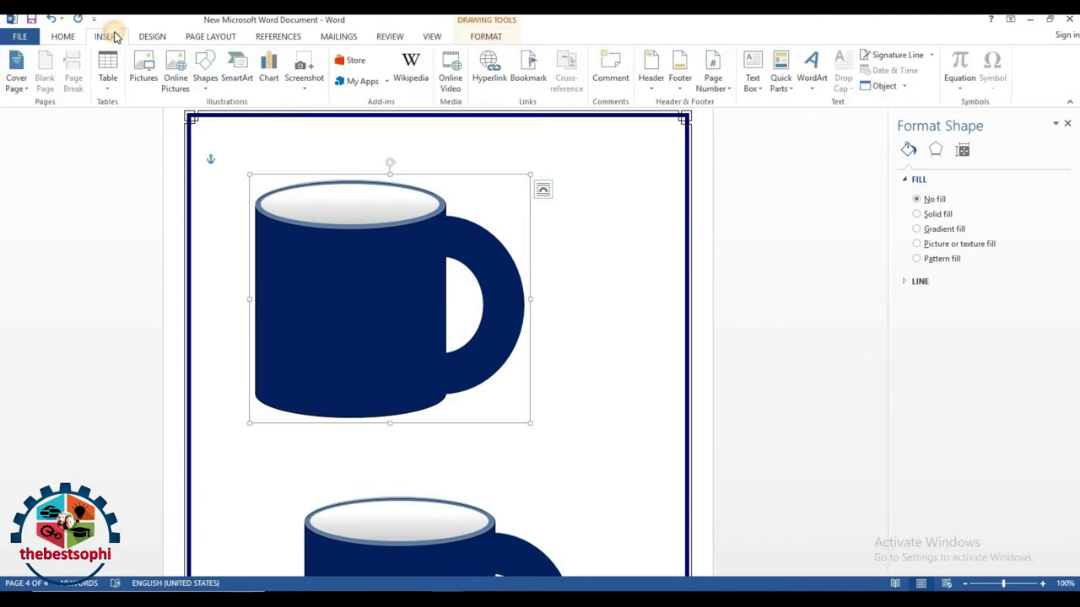
left_click(145, 68)
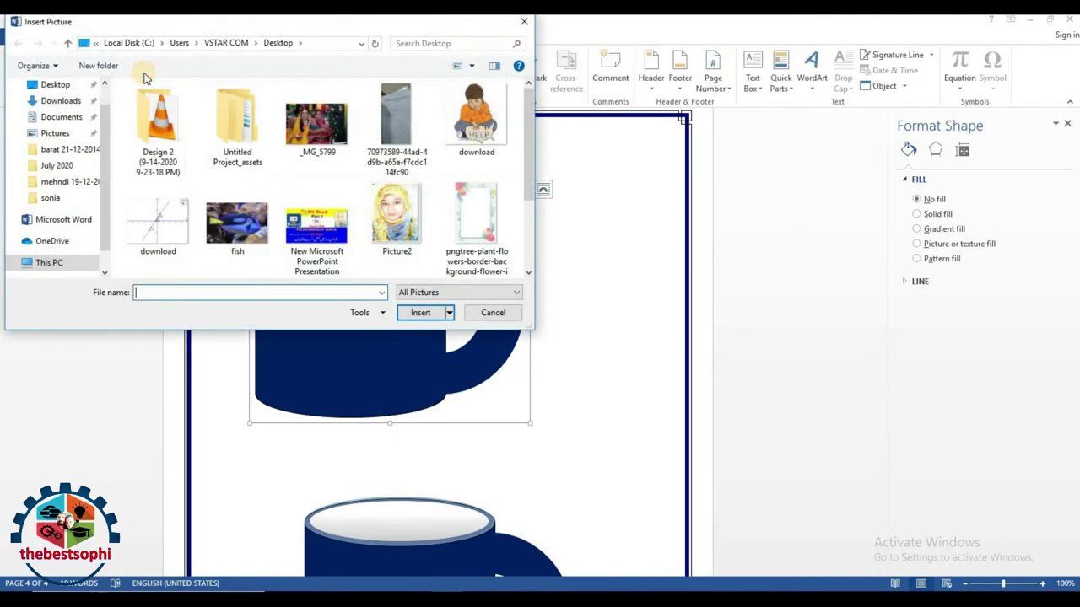
left_click(245, 225)
left_click(419, 312)
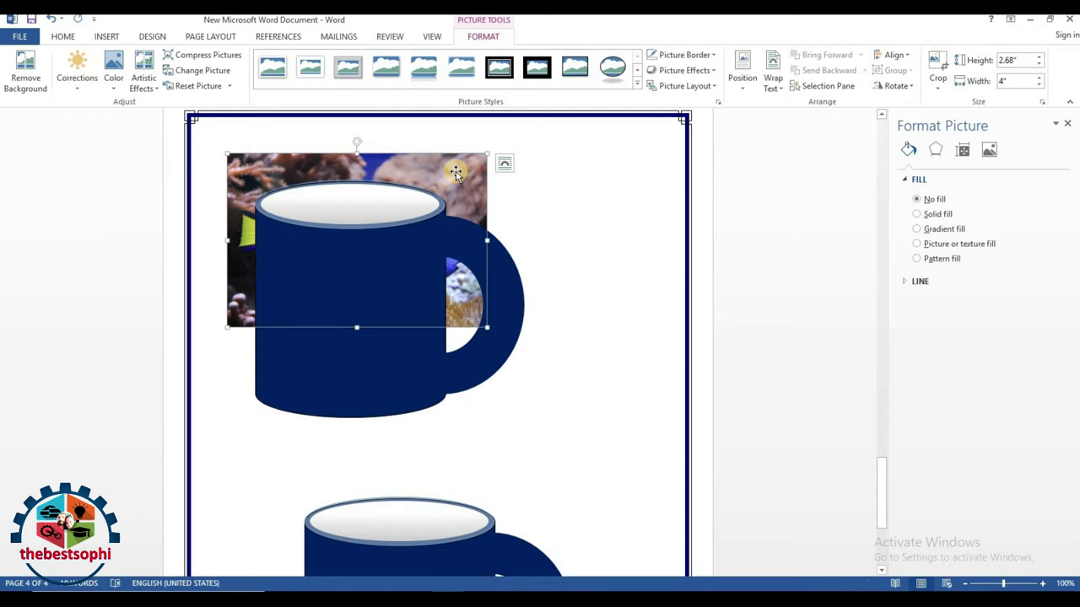
key("Delete")
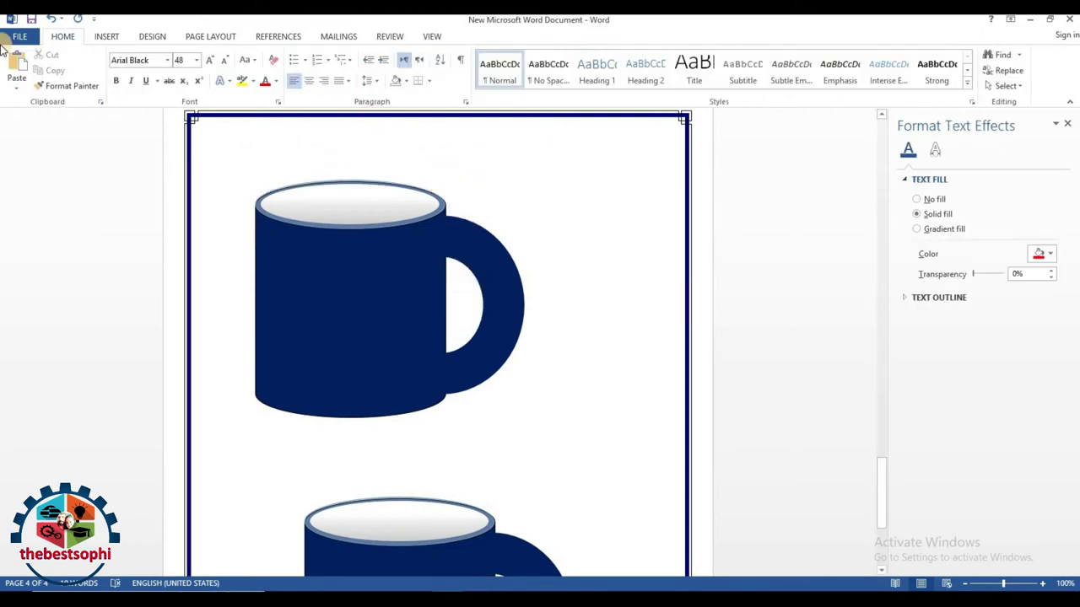
Try a picture fill on the top mug in Format Shape, then undo it.
right_click(315, 291)
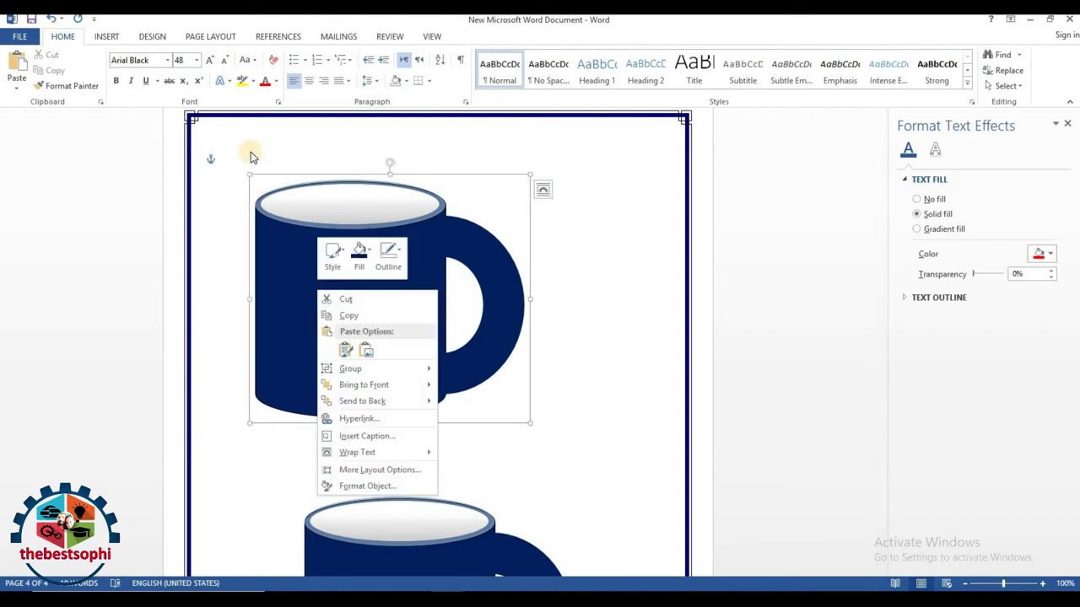
left_click(281, 251)
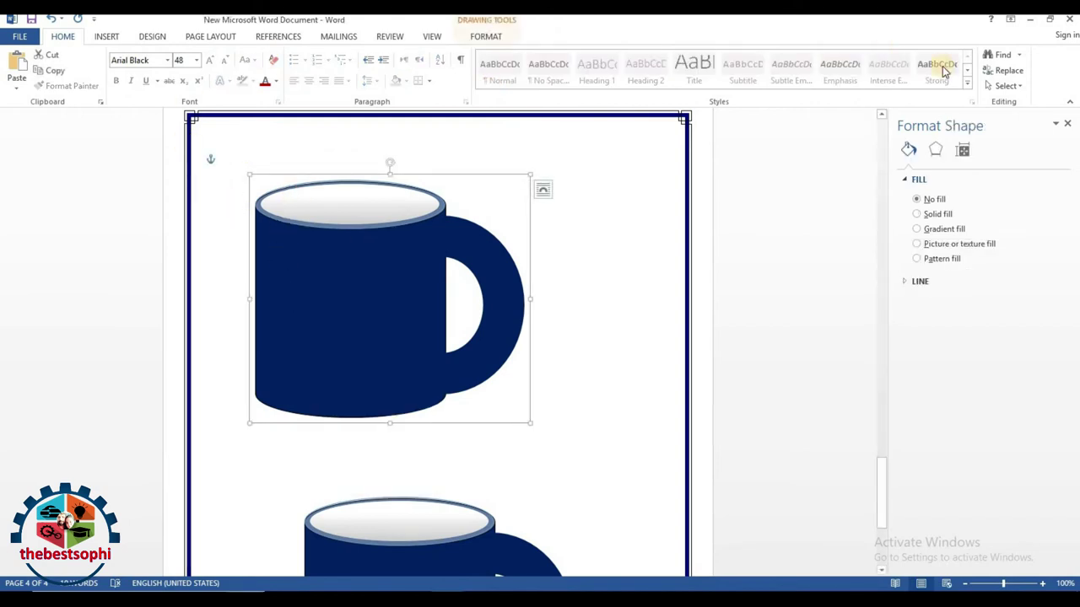
left_click(936, 246)
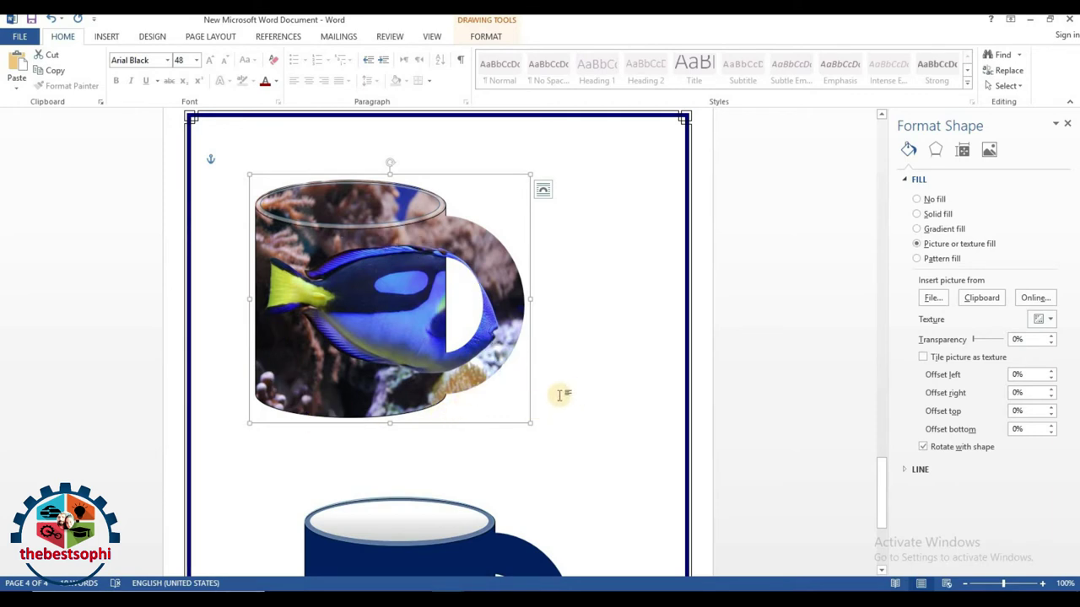
left_click(54, 20)
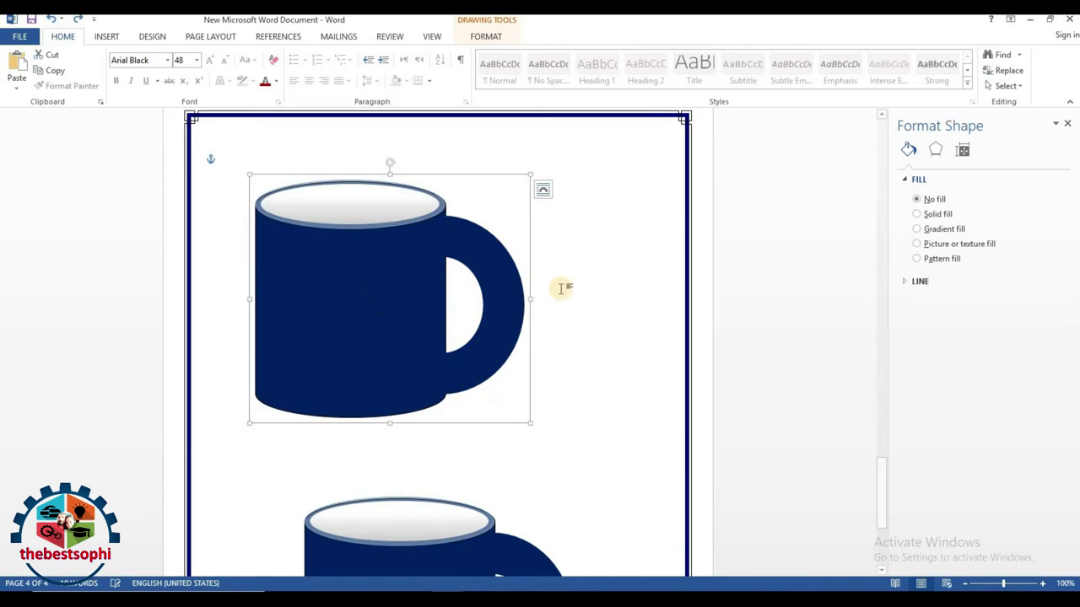
Fill only the upper mug's body shape with the fish picture from file.
right_click(343, 331)
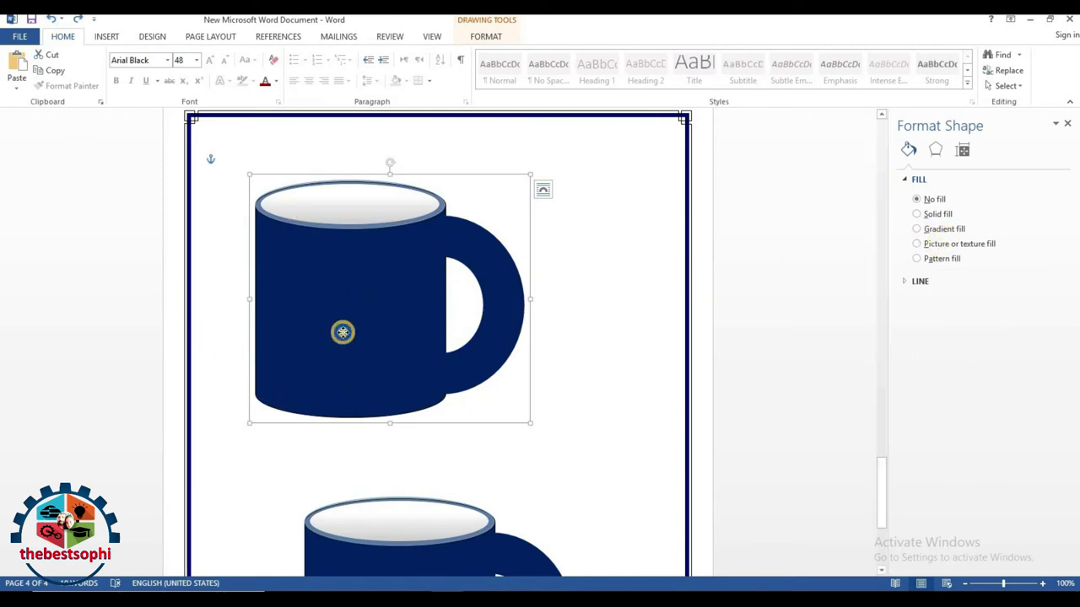
left_click(284, 272)
left_click(478, 38)
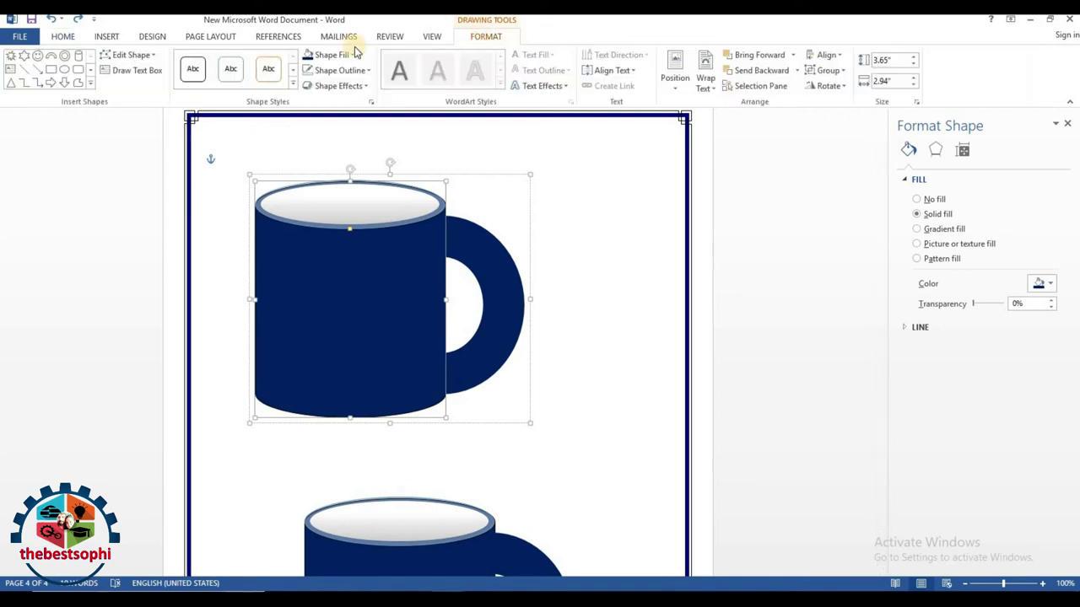
left_click(347, 55)
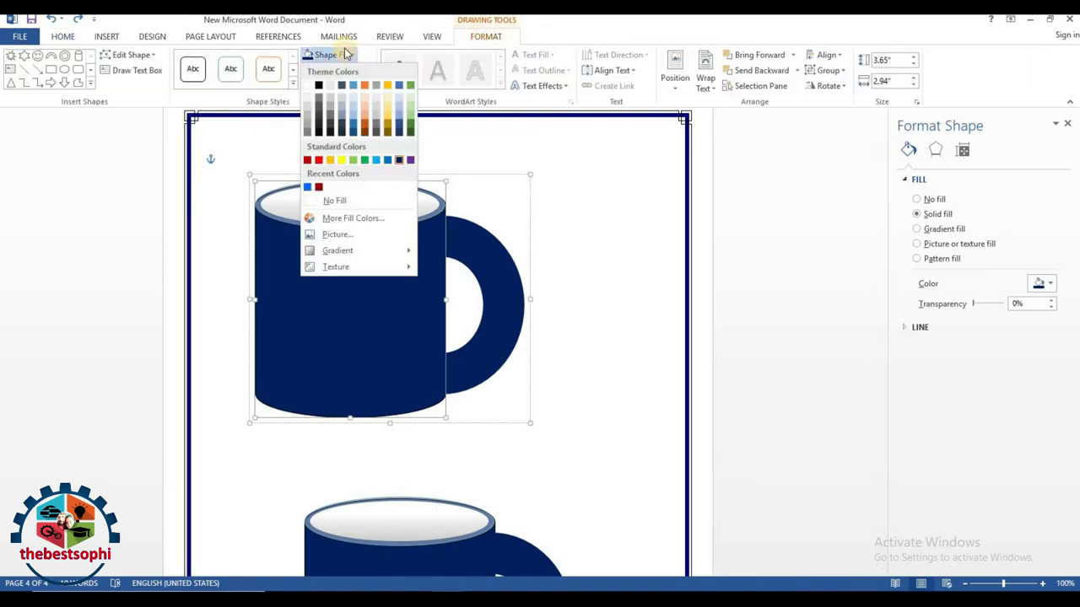
left_click(354, 241)
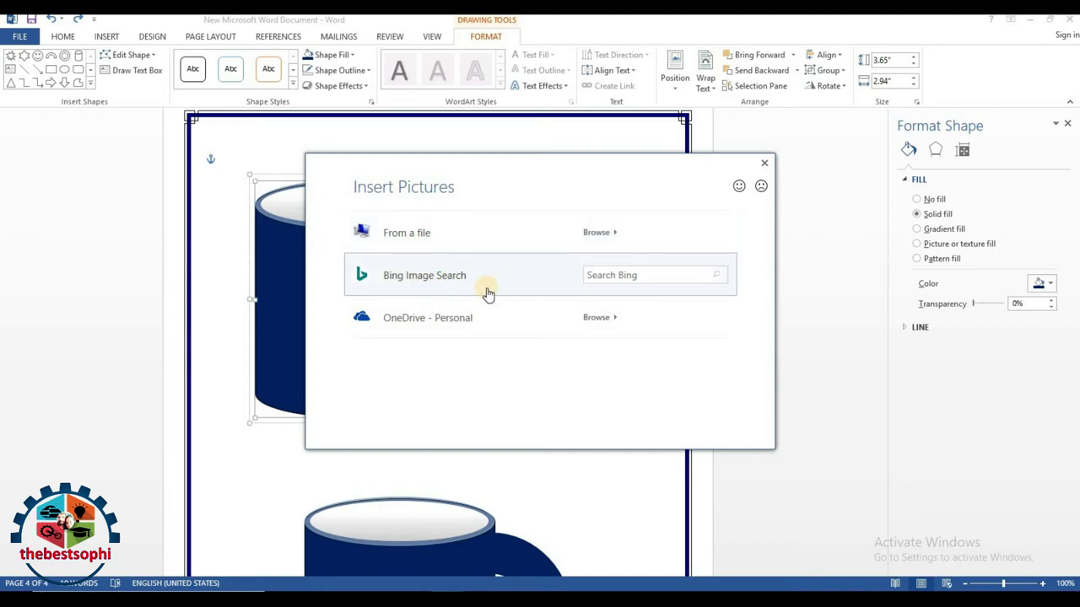
left_click(426, 244)
left_click(237, 217)
left_click(422, 318)
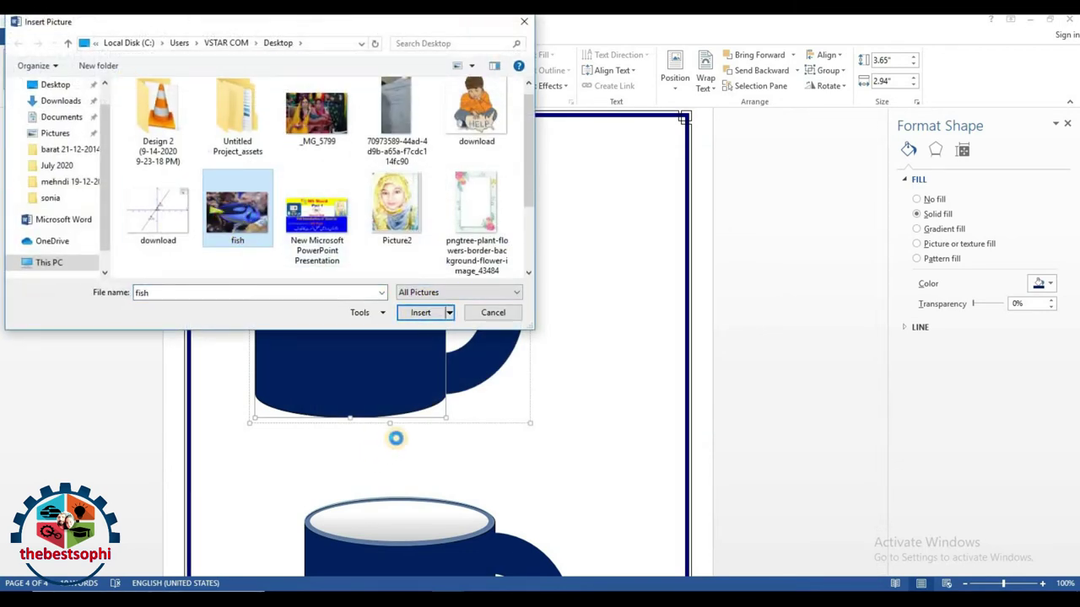
left_click(413, 318)
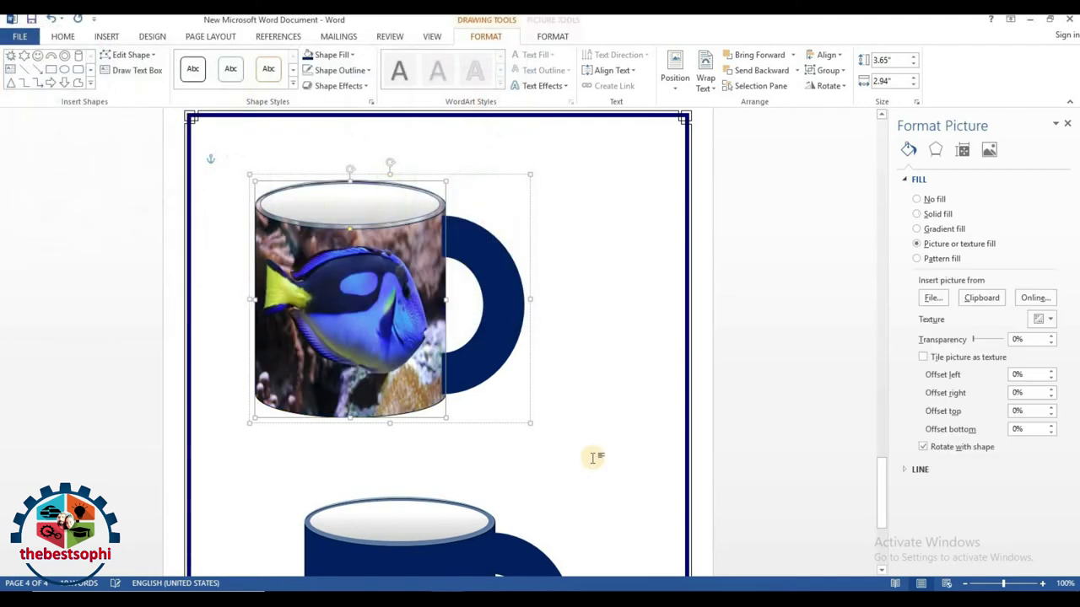
left_click(603, 257)
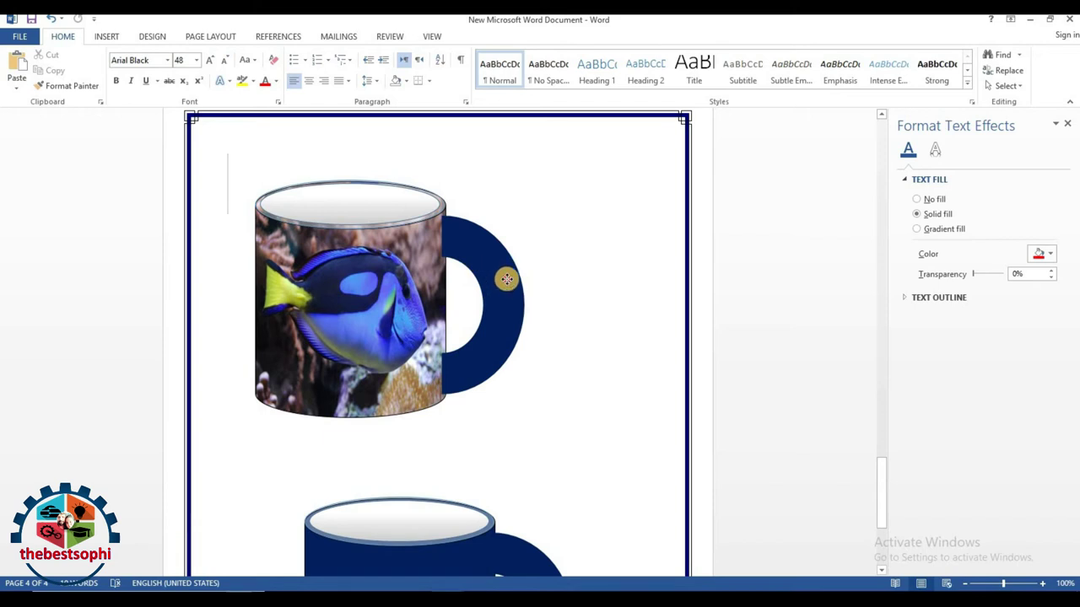
Apply the fish picture from file as the fill of the top mug's handle.
left_click(506, 279)
left_click(504, 279)
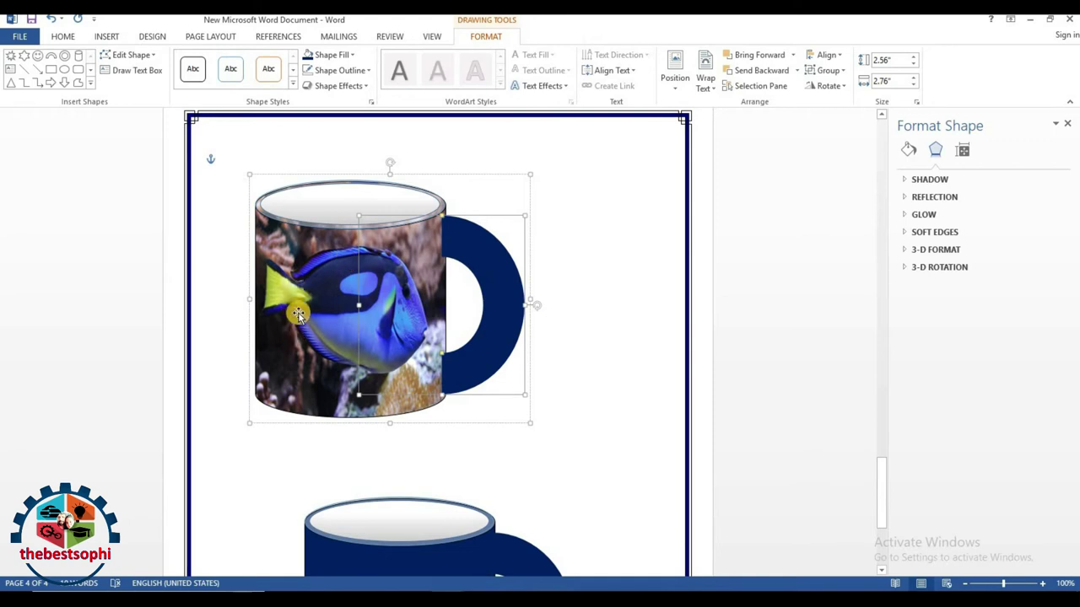
left_click(328, 55)
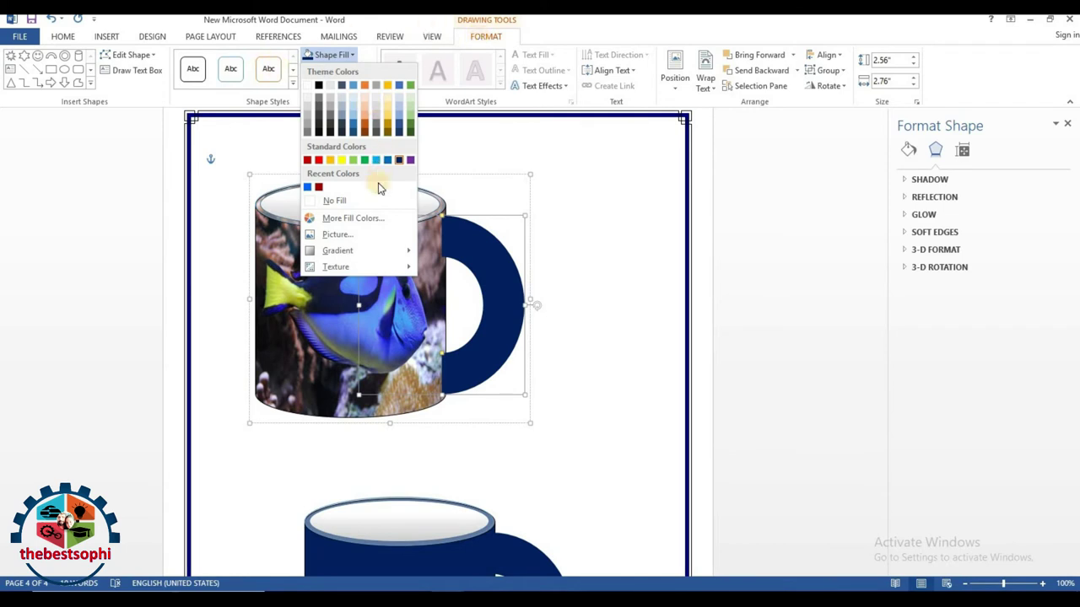
left_click(364, 239)
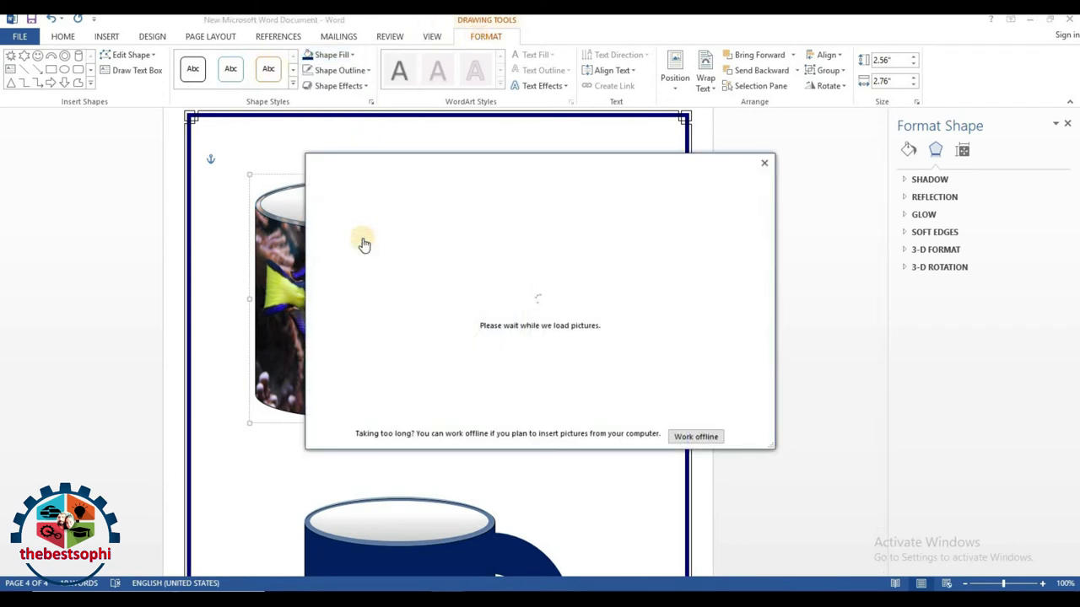
left_click(417, 233)
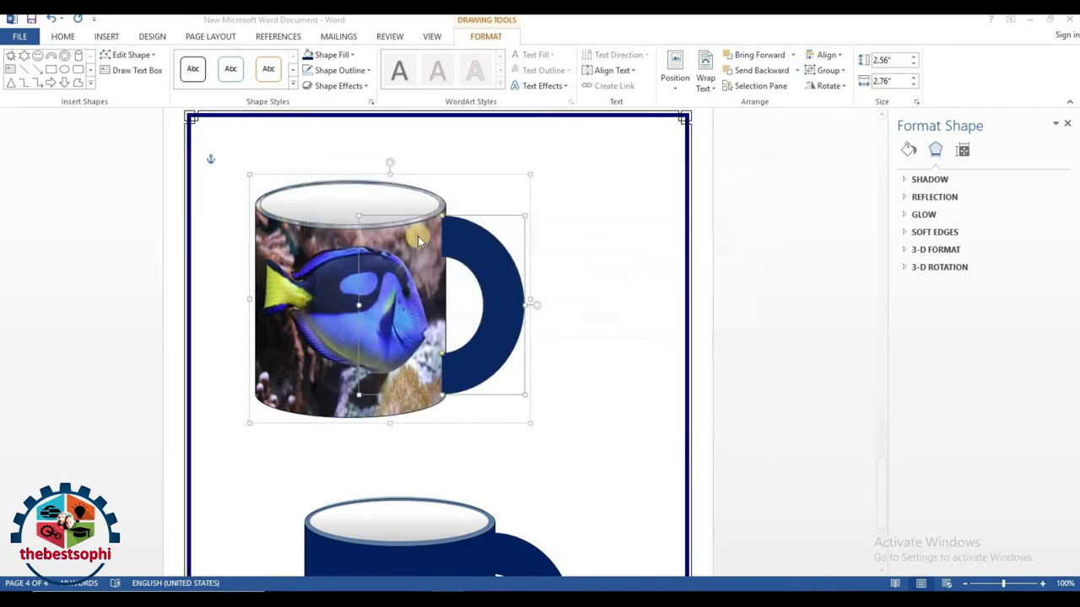
left_click(270, 253)
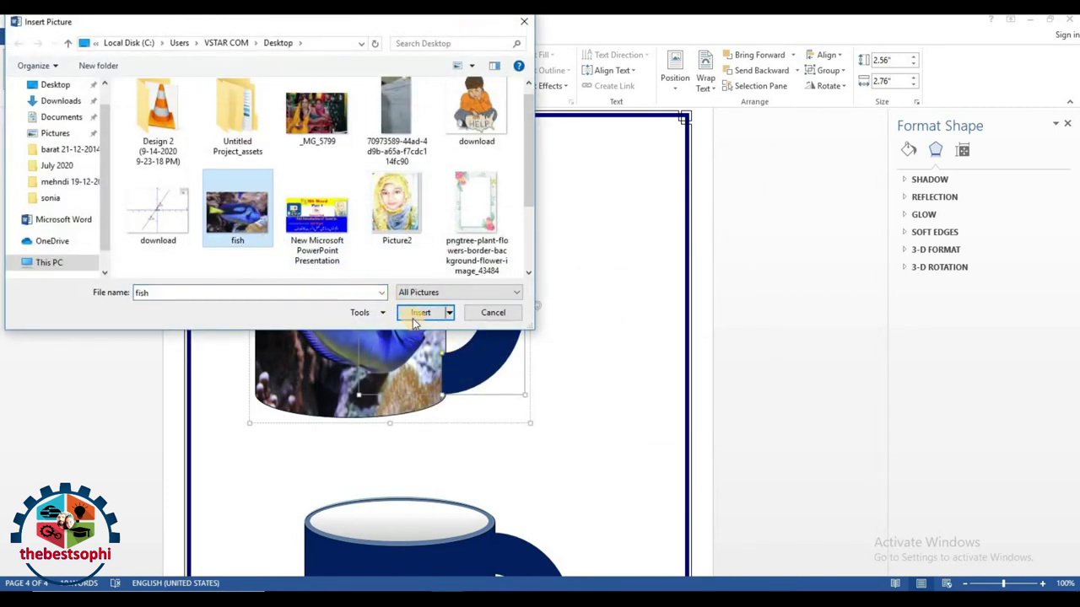
left_click(419, 313)
left_click(590, 381)
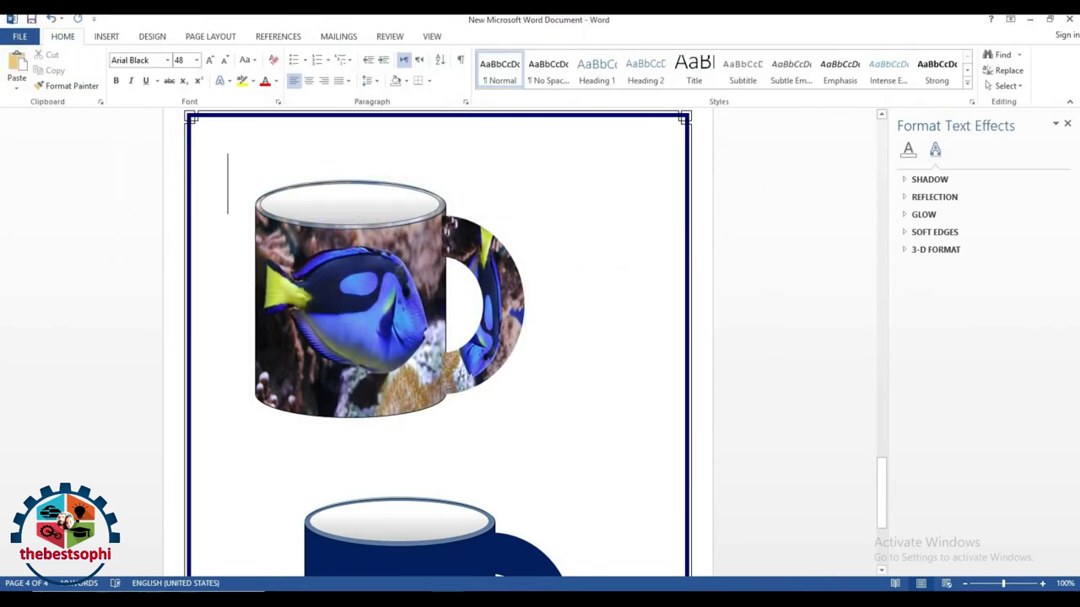
Scroll down to the second mug and select its body shape.
scroll(557, 409, "down", 1)
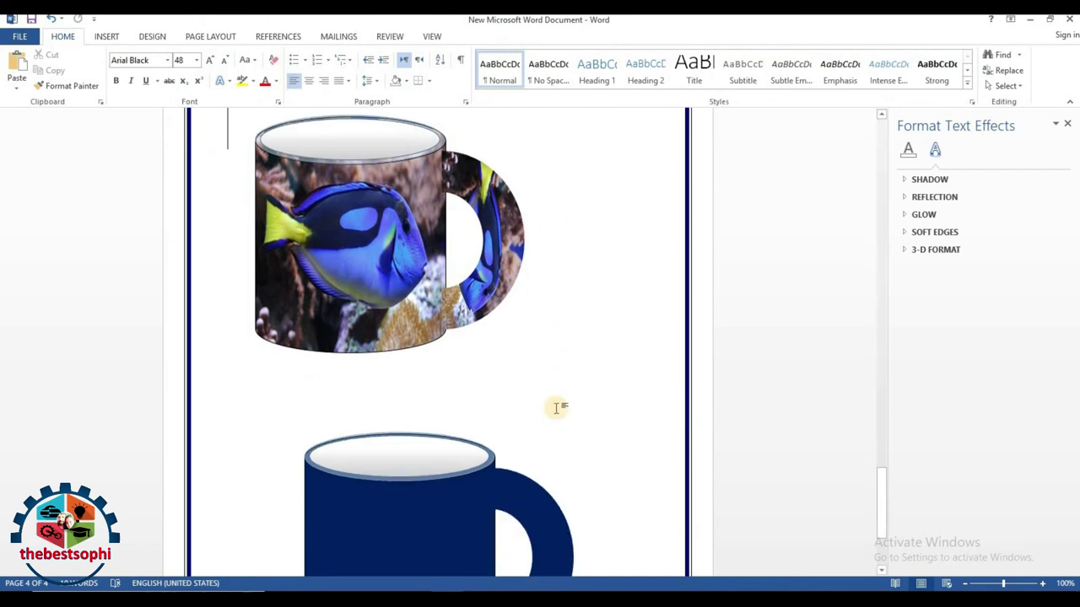
scroll(556, 408, "down", 2)
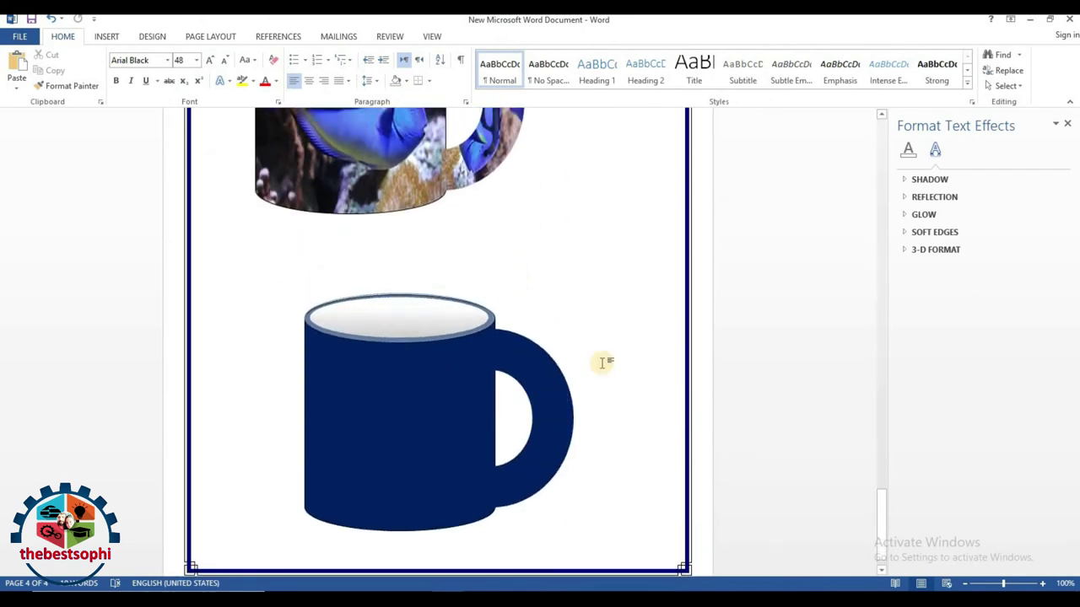
left_click(414, 378)
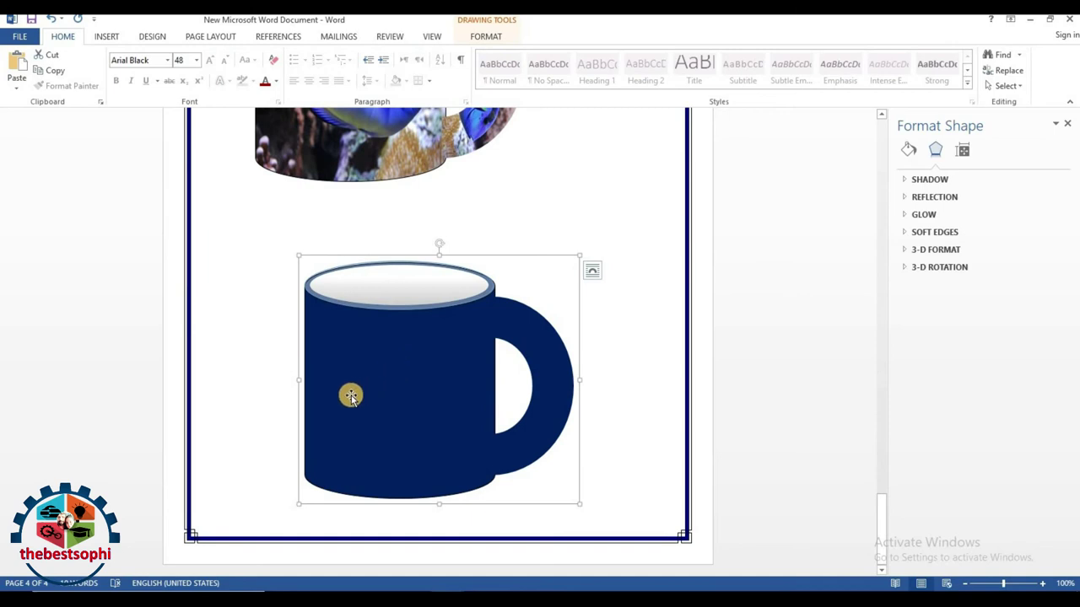
left_click(389, 368)
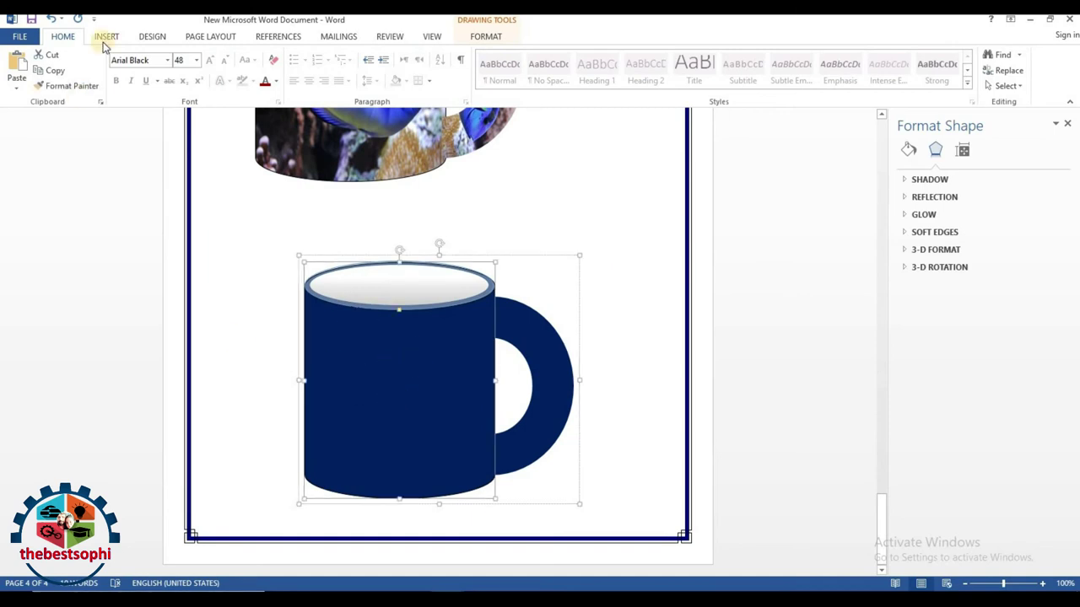
Fill the second mug's body with the tbs logo image from the Downloads folder.
left_click(479, 37)
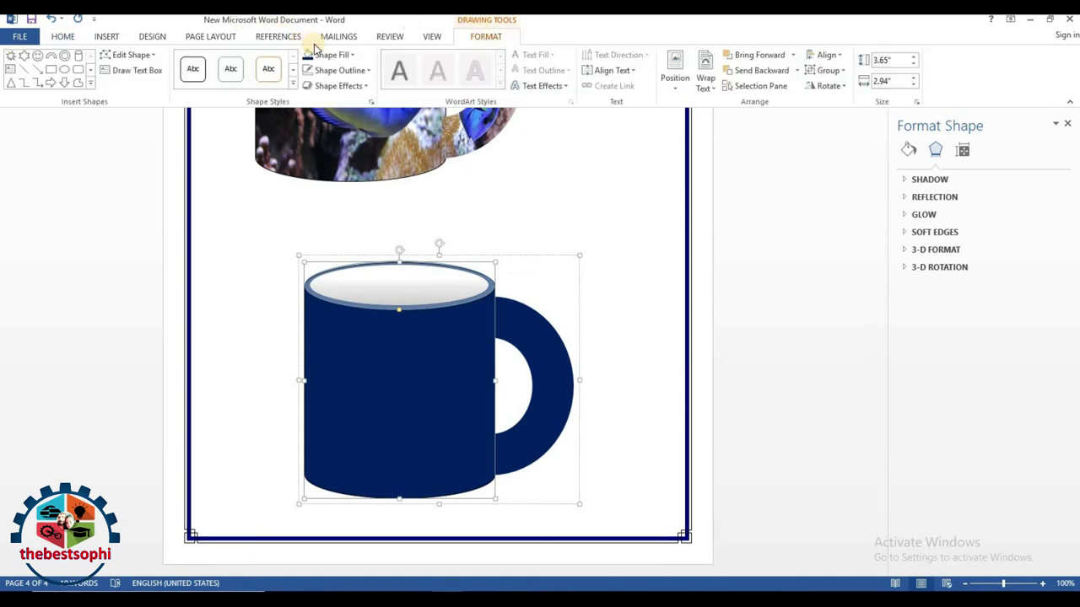
left_click(342, 56)
left_click(350, 234)
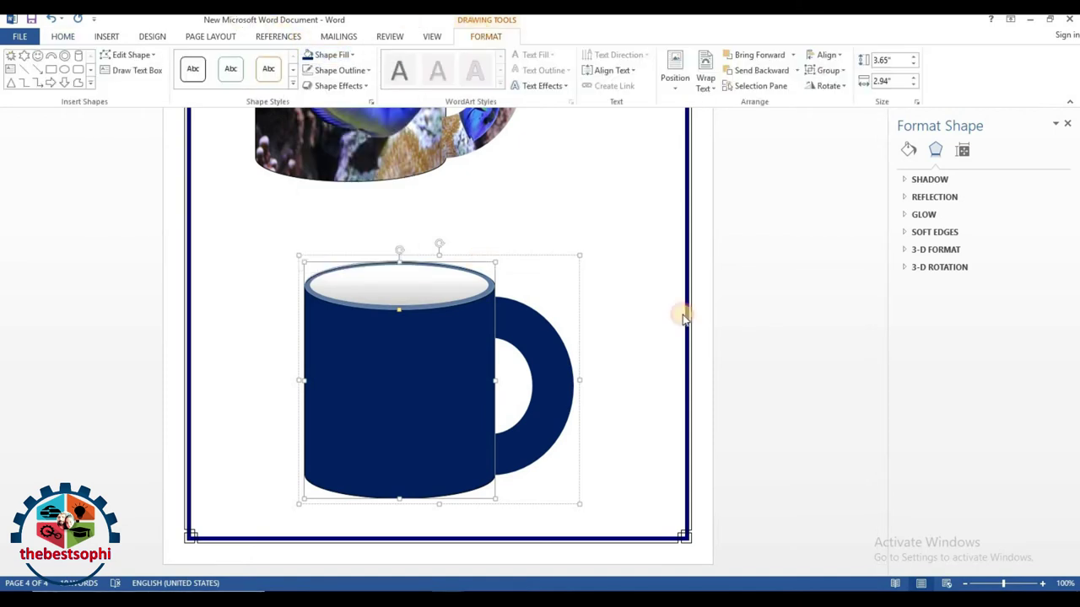
left_click(393, 233)
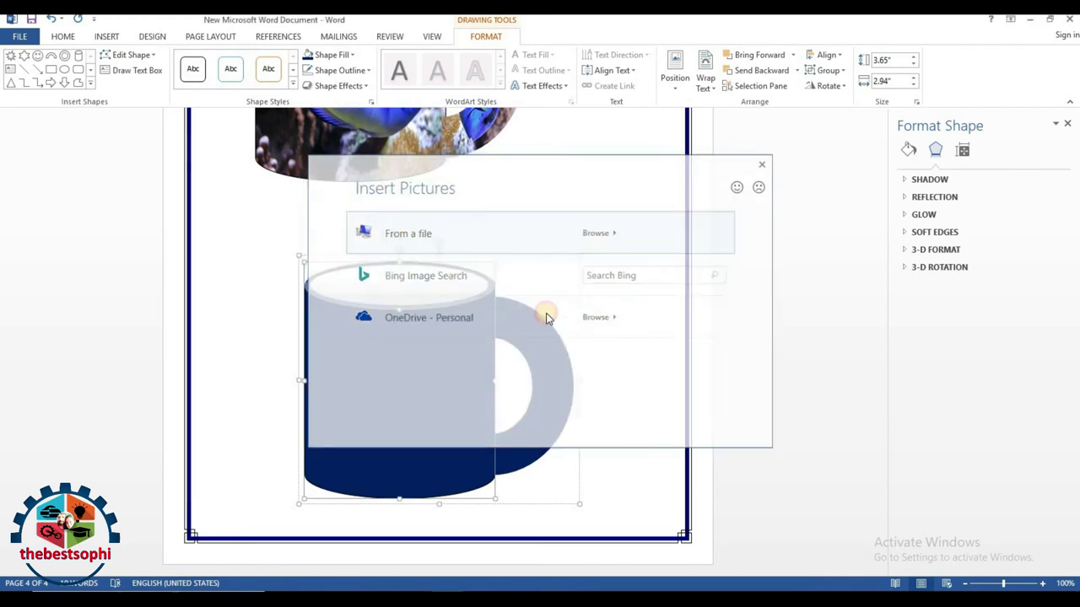
scroll(214, 208, "down", 2)
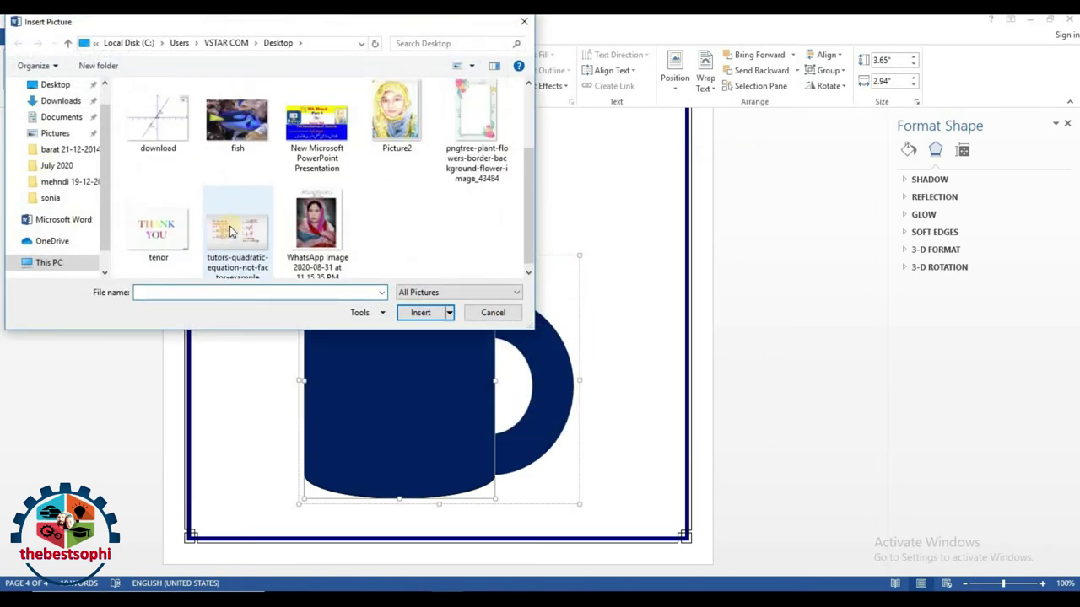
scroll(229, 226, "up", 2)
left_click(61, 101)
scroll(310, 223, "down", 2)
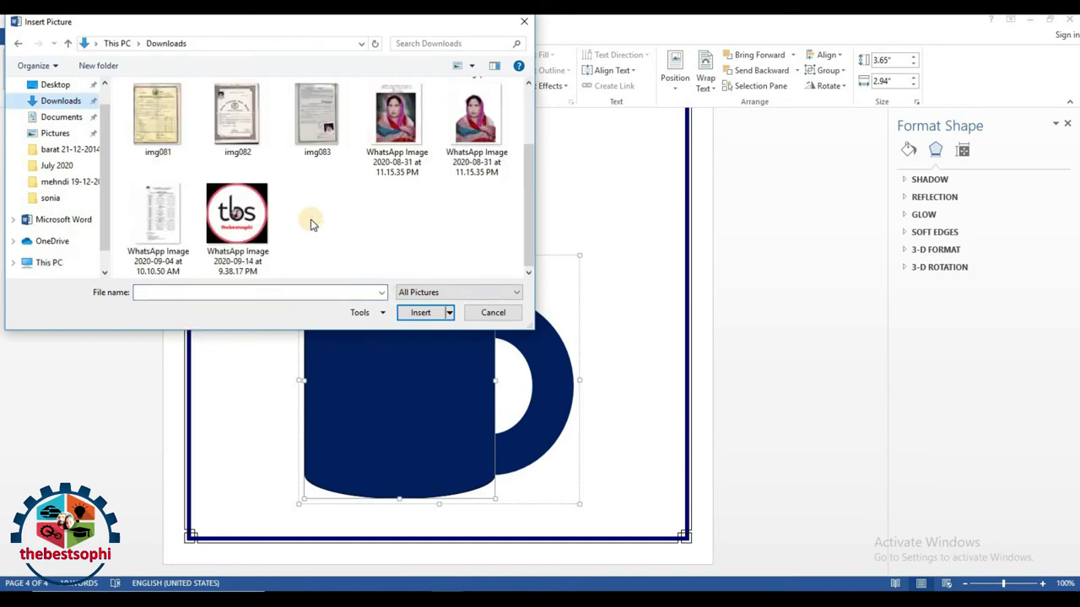
left_click(222, 219)
left_click(420, 313)
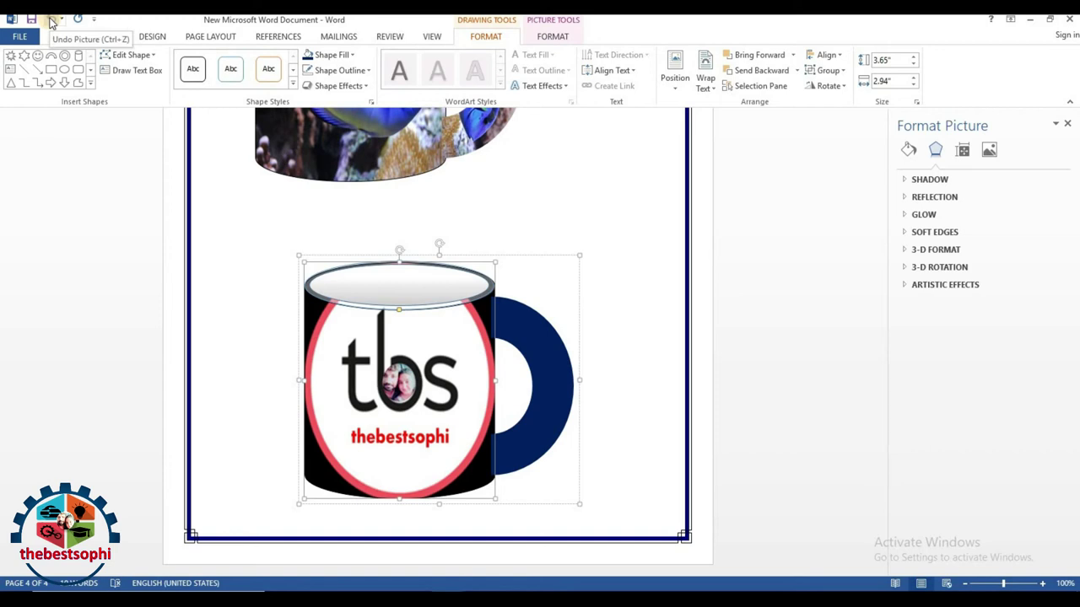
Select the second mug's handle and fill it bright red.
key("ctrl+z")
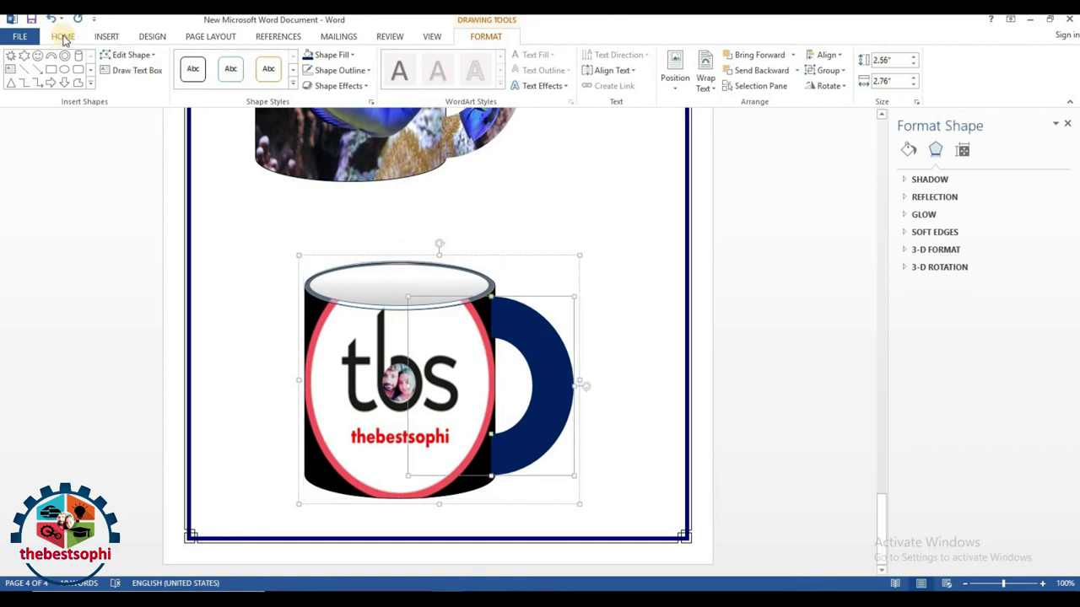
left_click(330, 56)
left_click(318, 160)
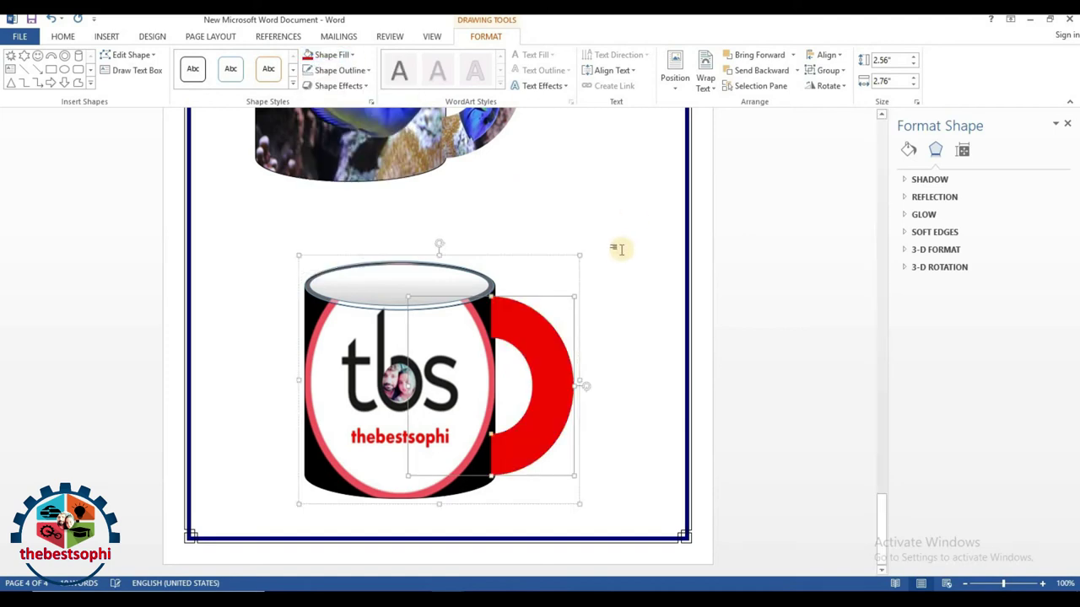
Replace the handle's bright red with a coral red from More Fill Colors.
left_click(331, 55)
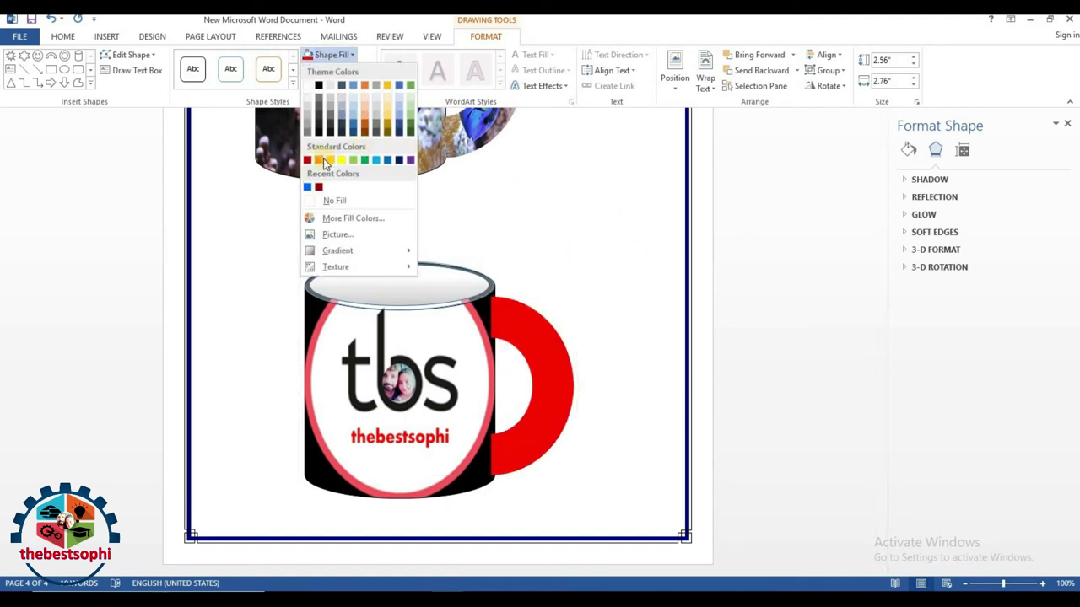
left_click(334, 221)
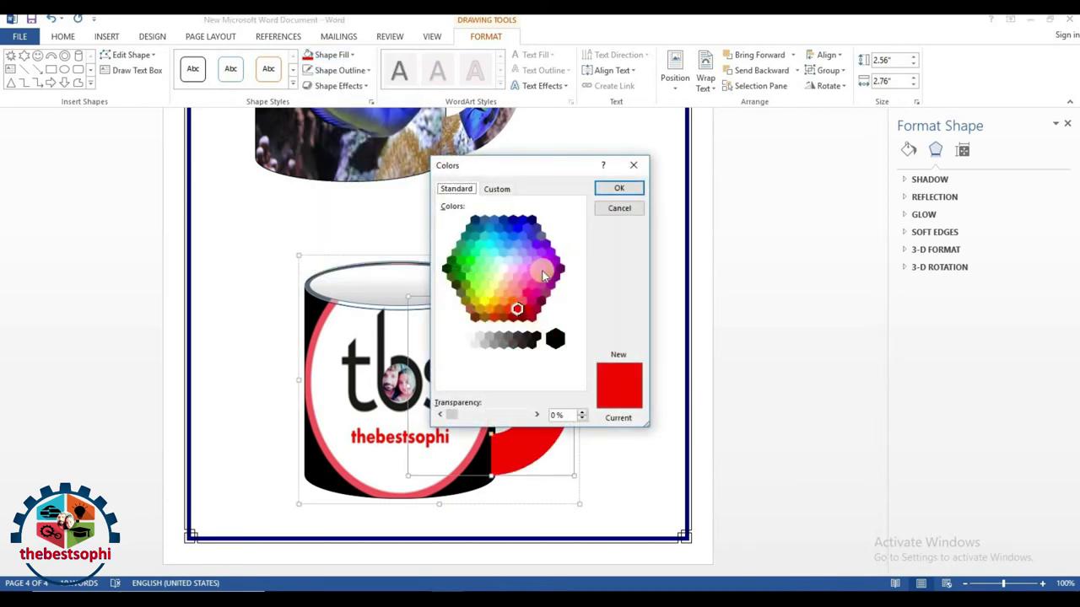
left_click(531, 288)
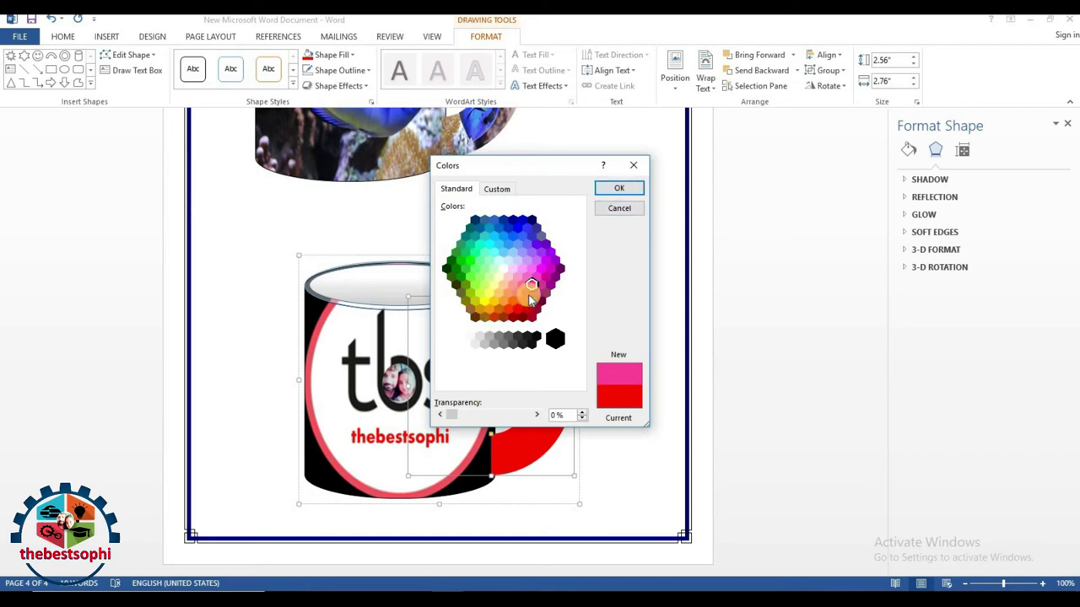
left_click(527, 294)
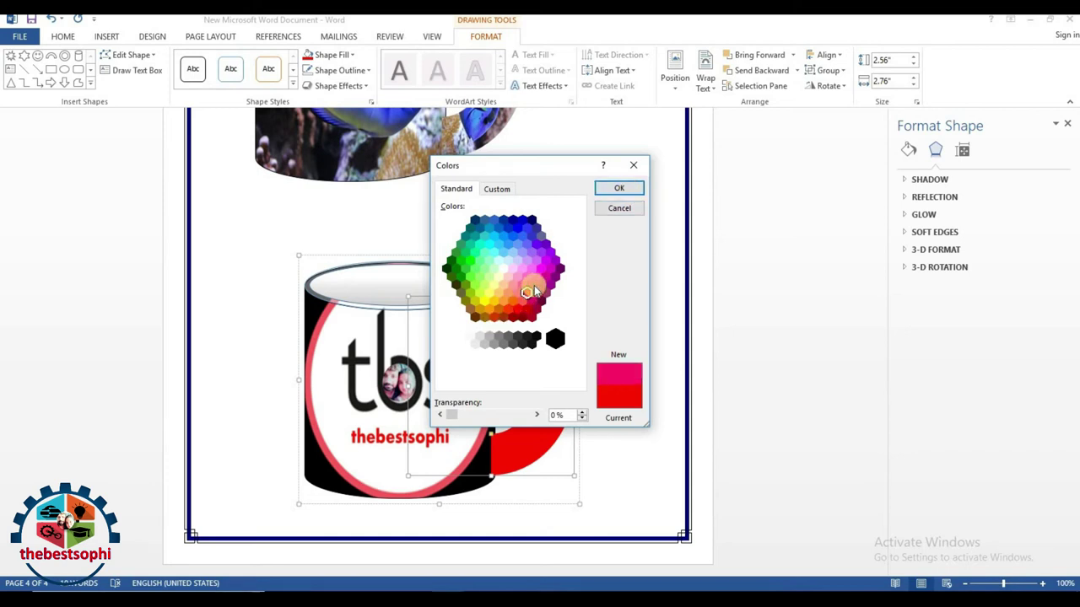
left_click(526, 280)
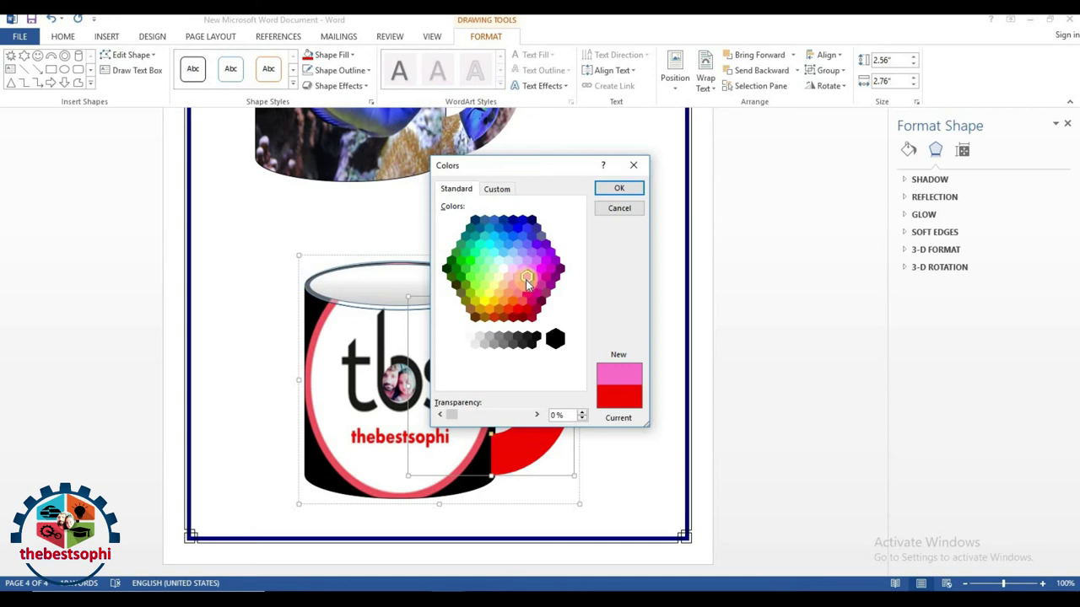
left_click(530, 288)
left_click(536, 294)
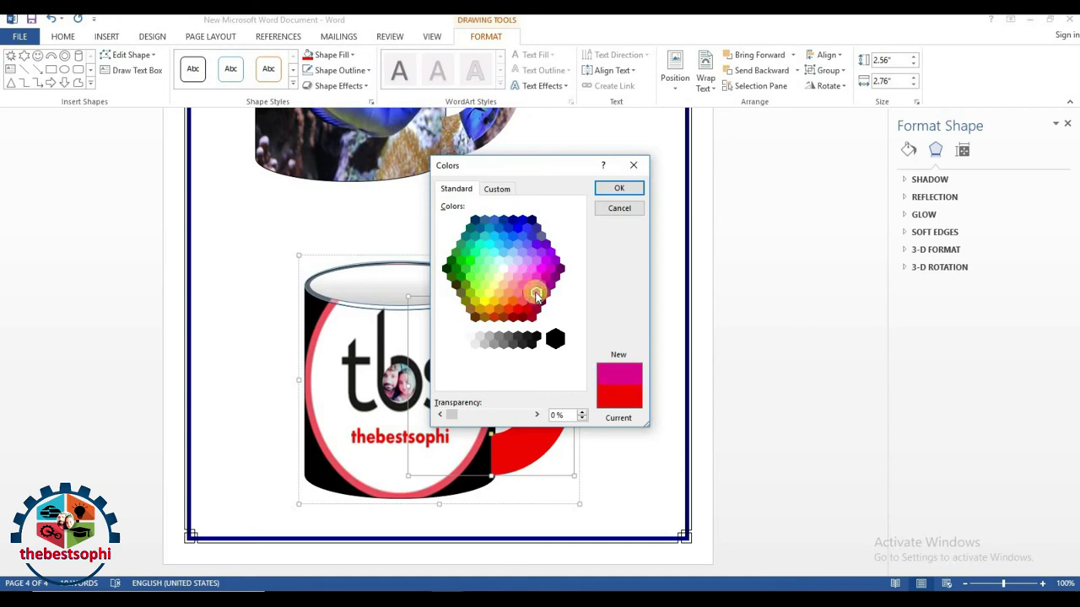
left_click(521, 301)
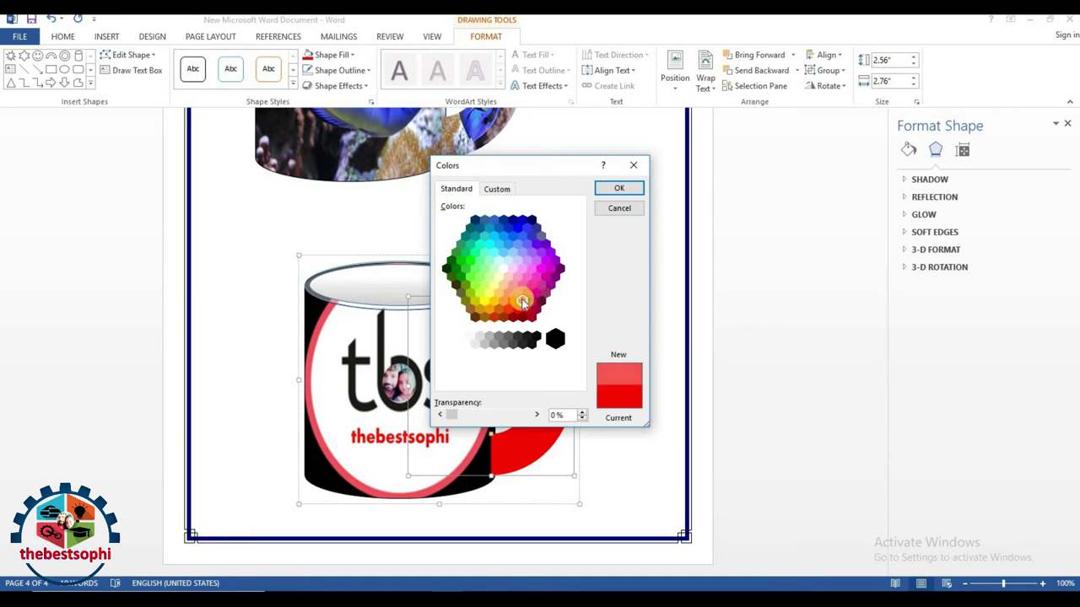
left_click(619, 188)
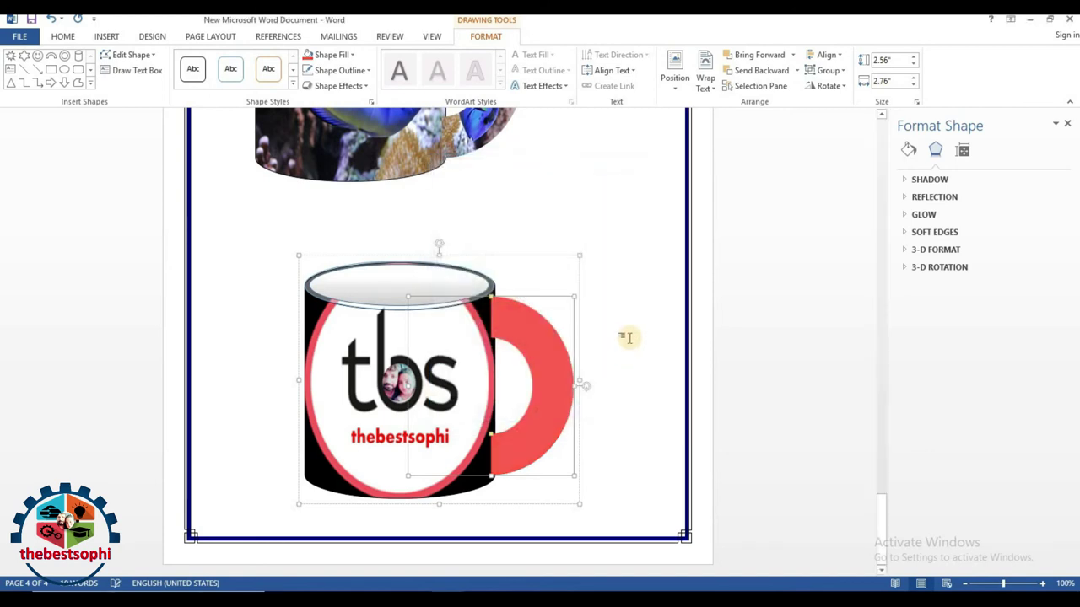
left_click(631, 339)
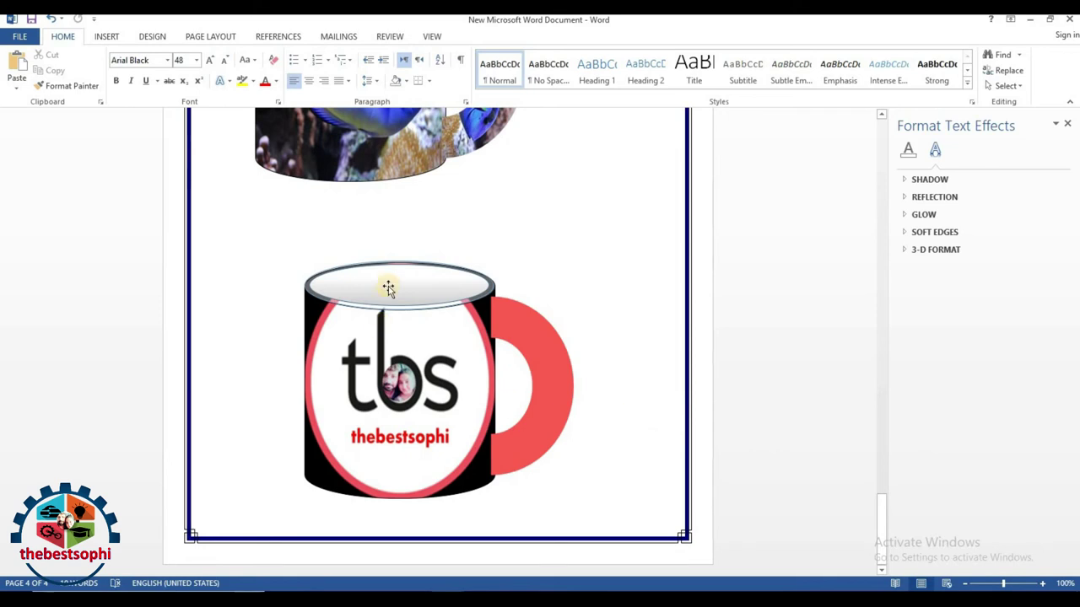
Select the tbs mug and open its options menu, closing it without changes.
scroll(476, 414, "up", 1)
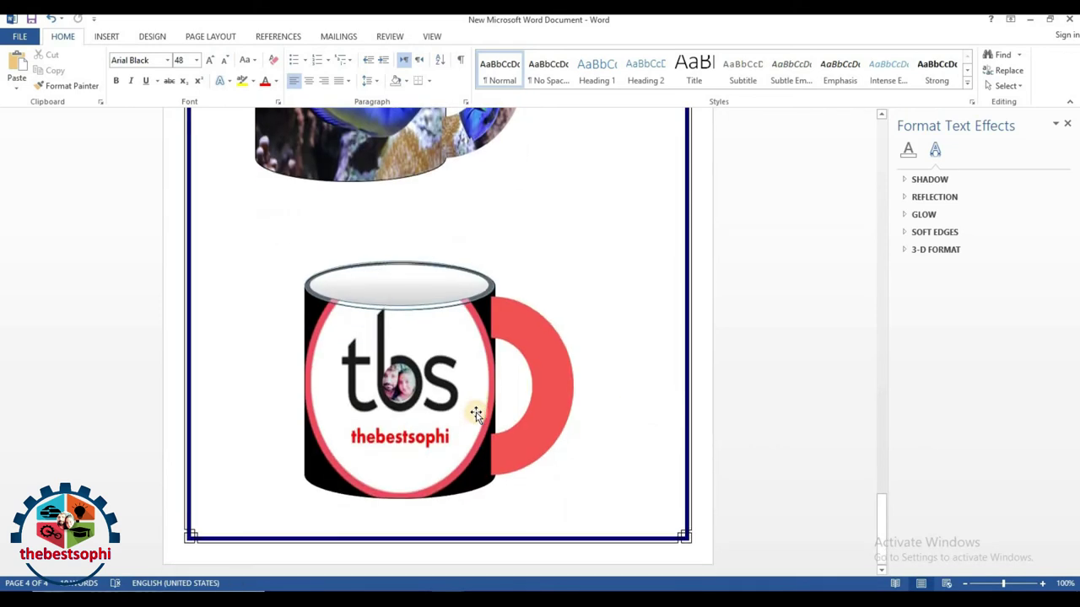
left_click(403, 348)
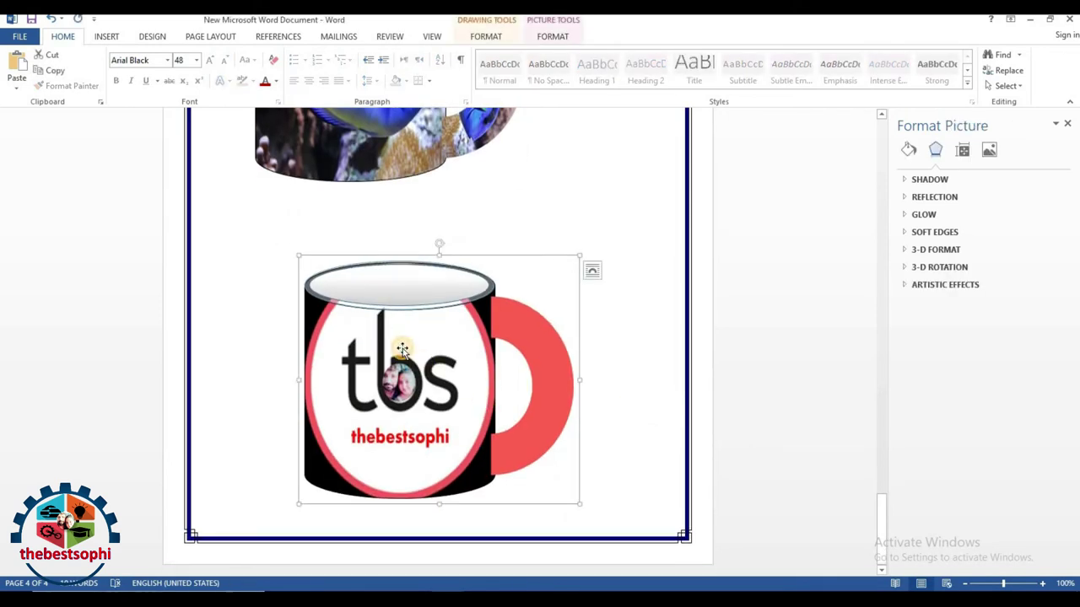
right_click(402, 348)
left_click(414, 374)
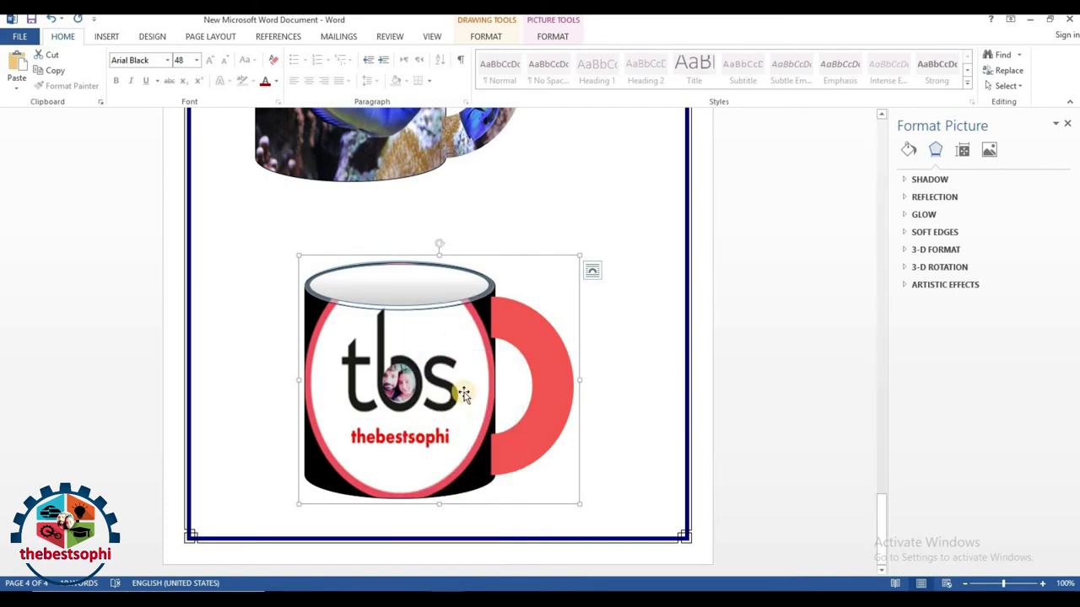
left_click(581, 164)
scroll(580, 163, "up", 4)
Scroll through the document to the plain black mug on page 3 and select it.
scroll(557, 388, "down", 3)
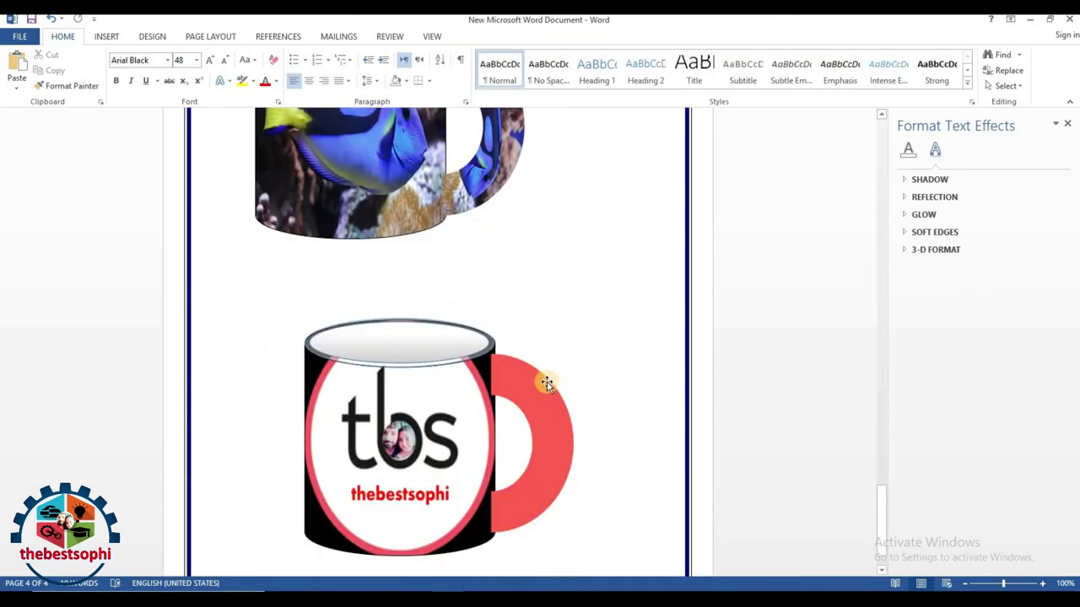
scroll(547, 384, "down", 1)
scroll(539, 325, "up", 3)
scroll(540, 327, "up", 4)
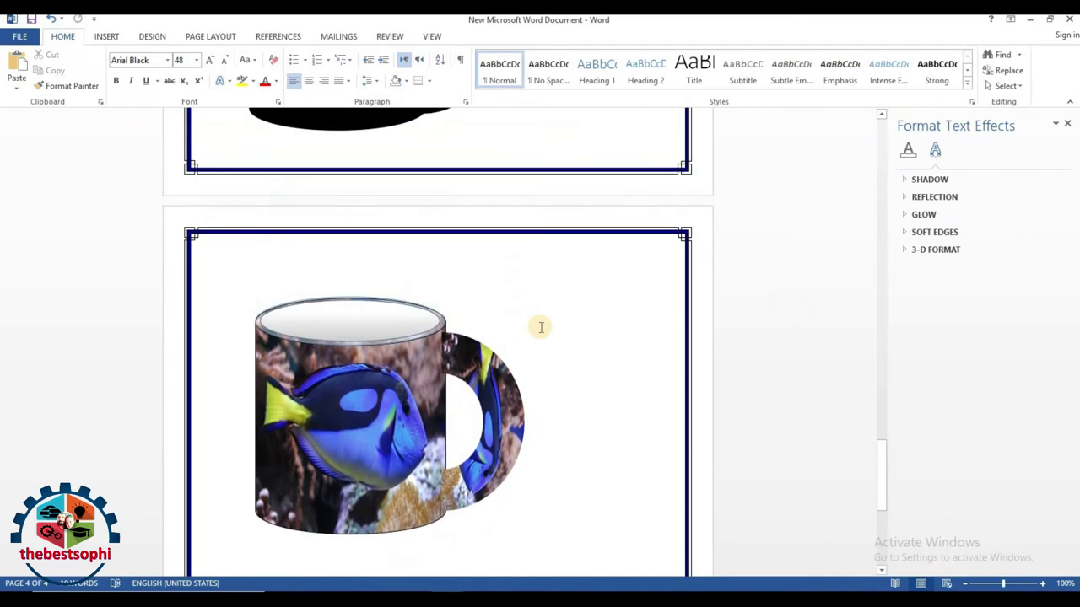
scroll(540, 326, "up", 3)
scroll(540, 325, "up", 2)
scroll(525, 343, "up", 2)
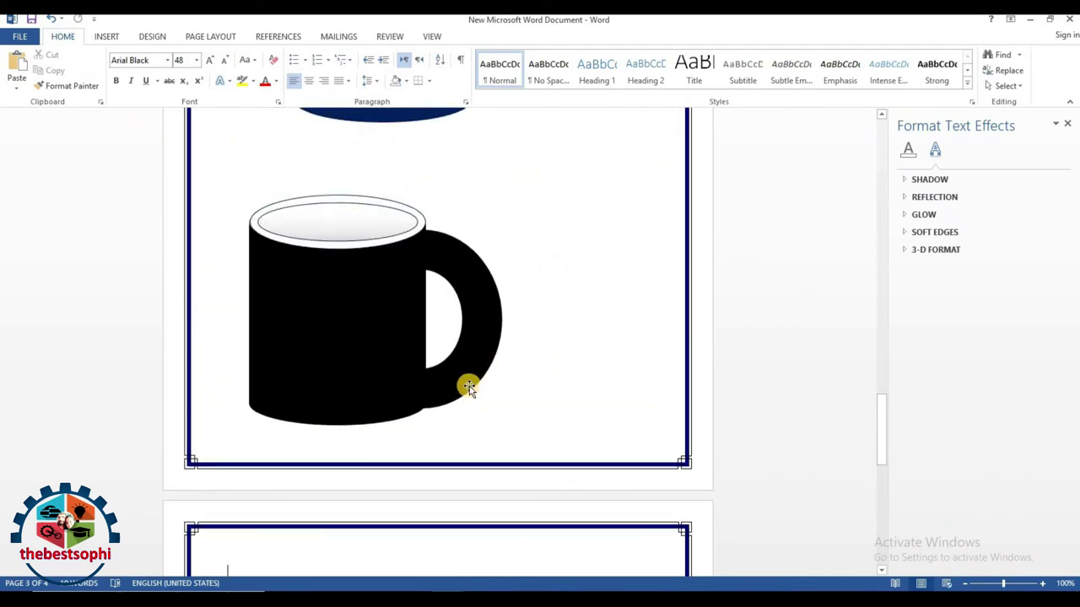
scroll(469, 388, "down", 4)
scroll(461, 381, "up", 4)
scroll(460, 381, "up", 4)
scroll(461, 381, "up", 4)
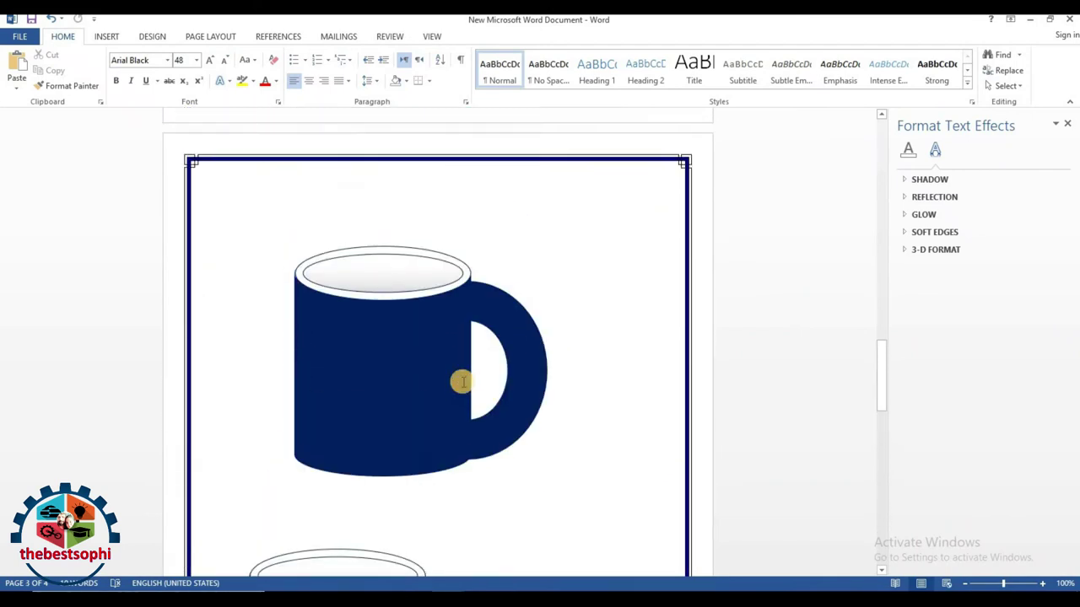
scroll(462, 381, "down", 6)
scroll(462, 381, "down", 5)
scroll(462, 381, "down", 5)
scroll(462, 381, "down", 6)
scroll(462, 381, "down", 2)
scroll(462, 381, "up", 2)
scroll(462, 381, "up", 4)
scroll(463, 381, "up", 3)
scroll(462, 381, "down", 4)
scroll(462, 381, "down", 4)
scroll(462, 382, "down", 8)
scroll(460, 380, "up", 3)
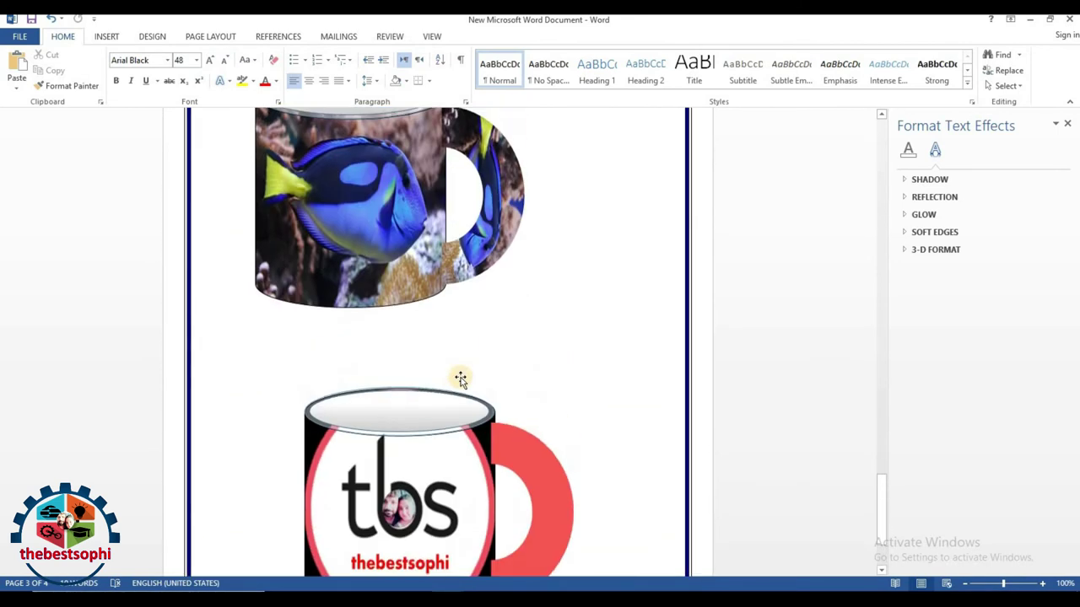
scroll(460, 380, "up", 5)
scroll(405, 332, "up", 4)
scroll(405, 332, "up", 2)
left_click(378, 337)
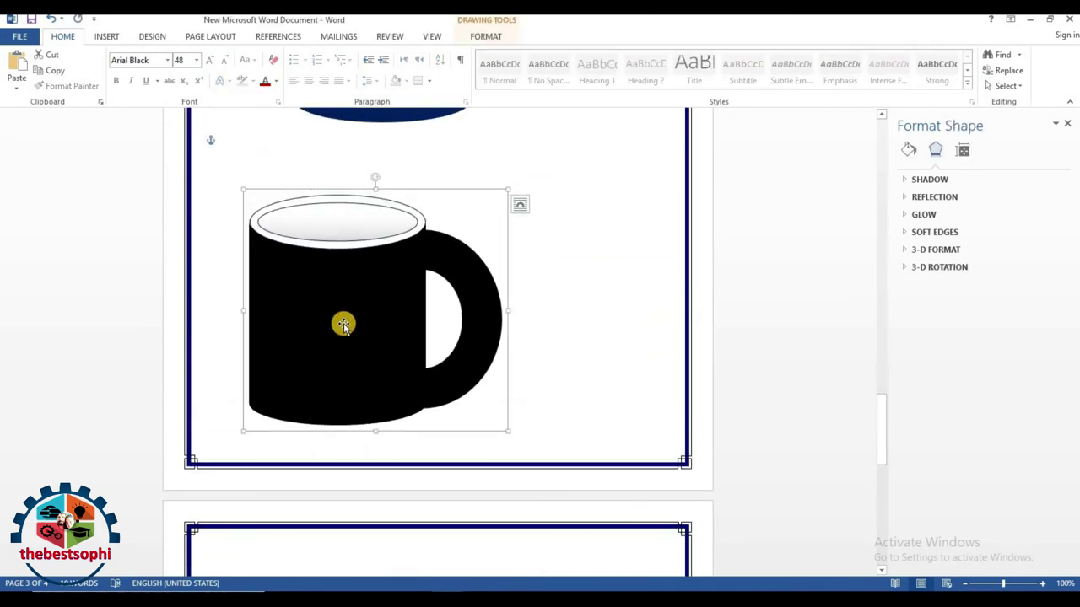
Select the black mug's body and insert the tbs logo image from Downloads.
left_click(344, 325)
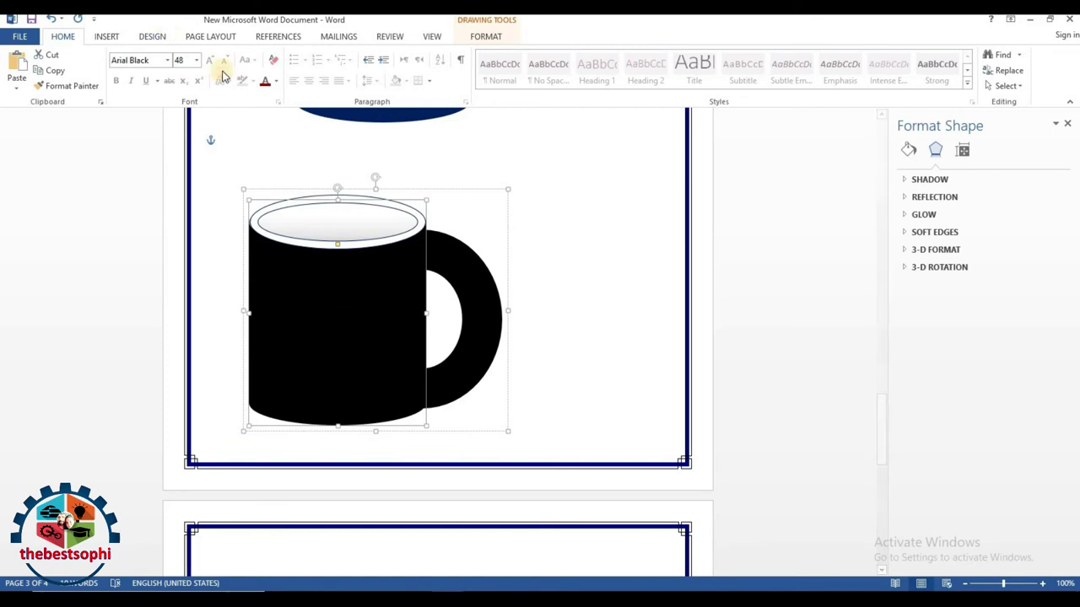
left_click(109, 37)
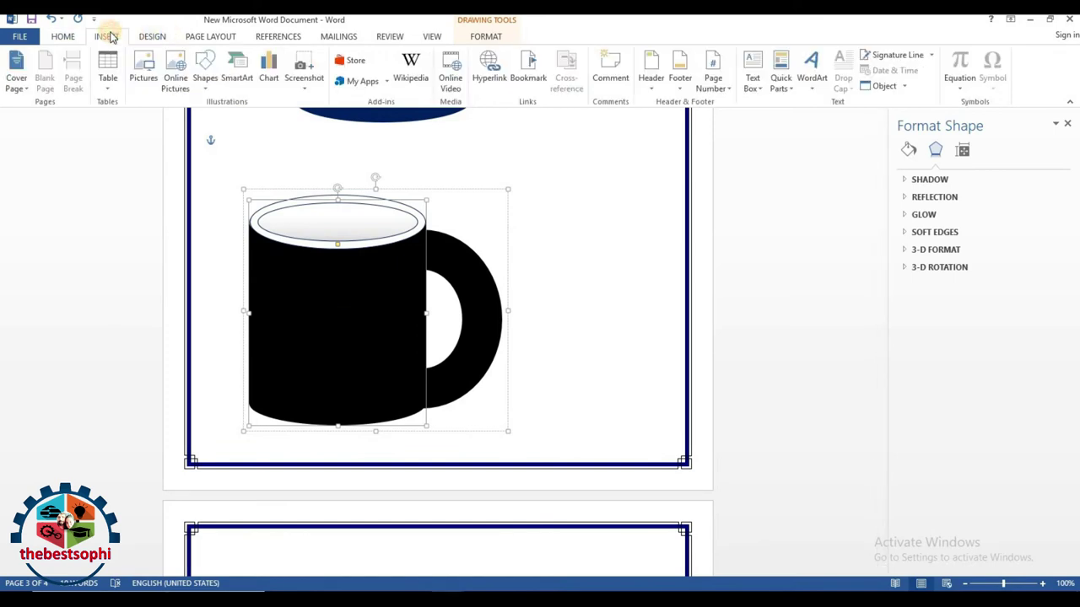
left_click(203, 82)
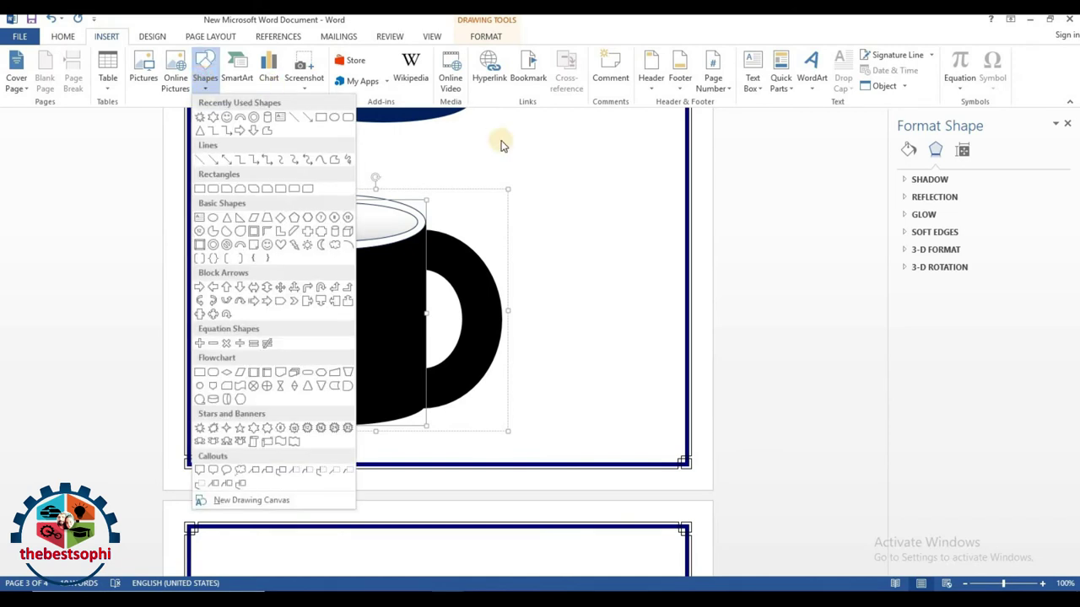
left_click(381, 259)
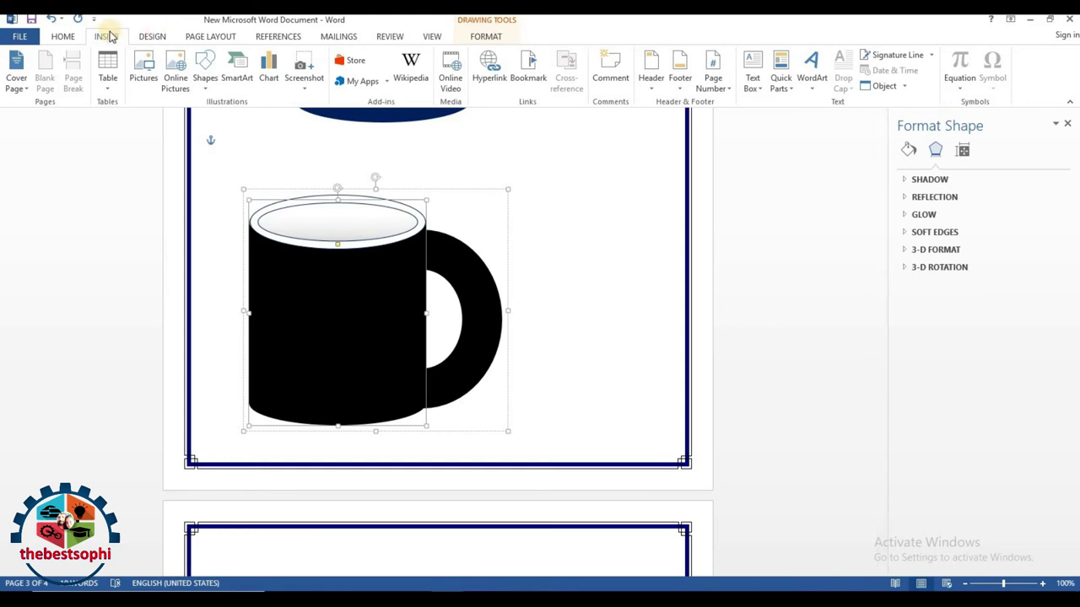
left_click(145, 81)
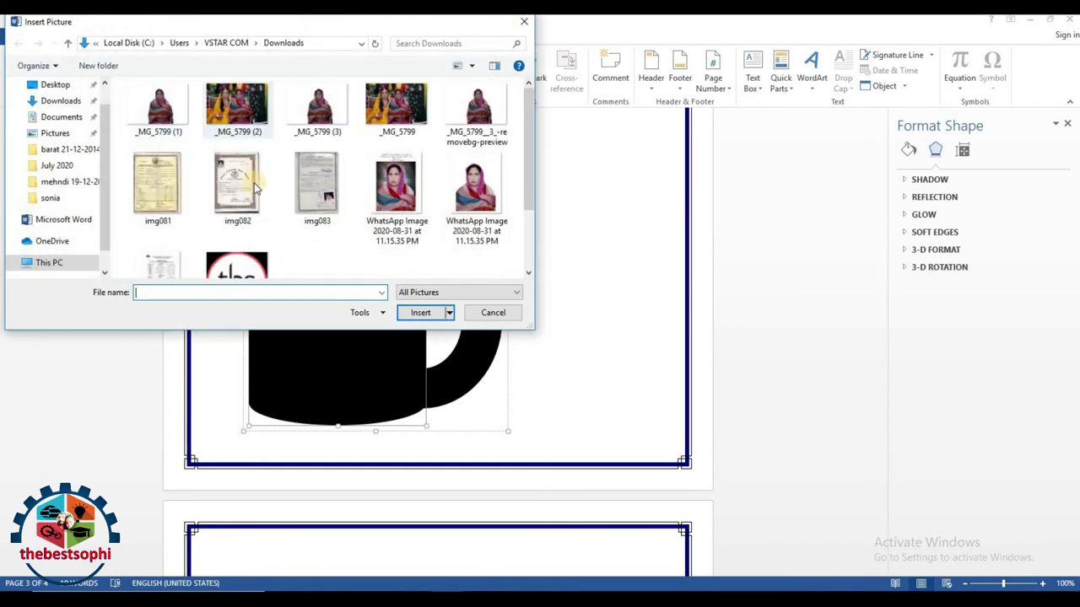
left_click(226, 264)
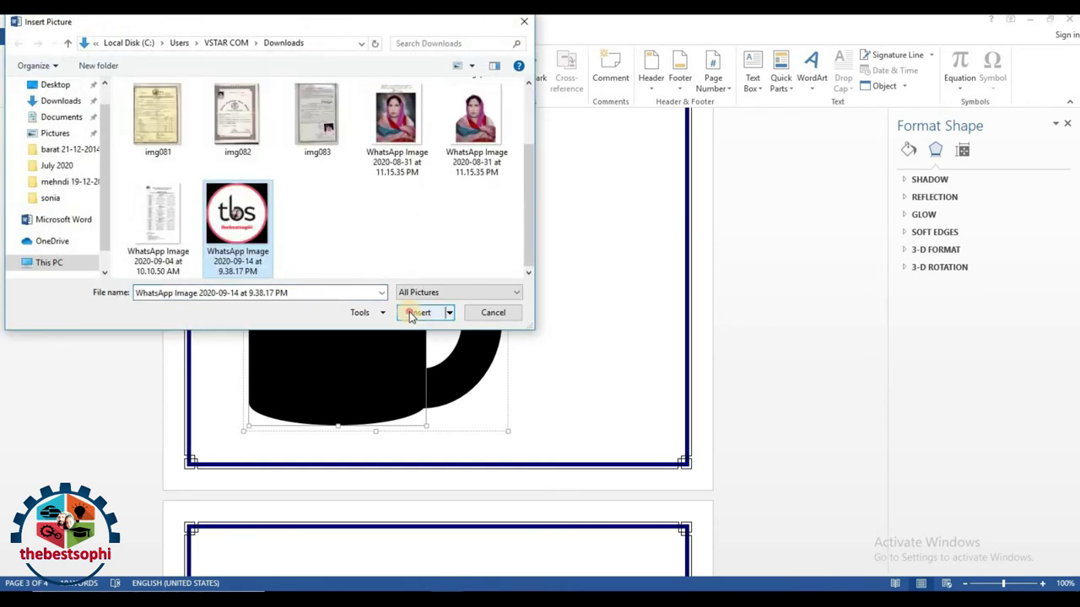
left_click(412, 314)
Set the tbs logo's text wrapping to In Front of Text.
scroll(550, 325, "down", 2)
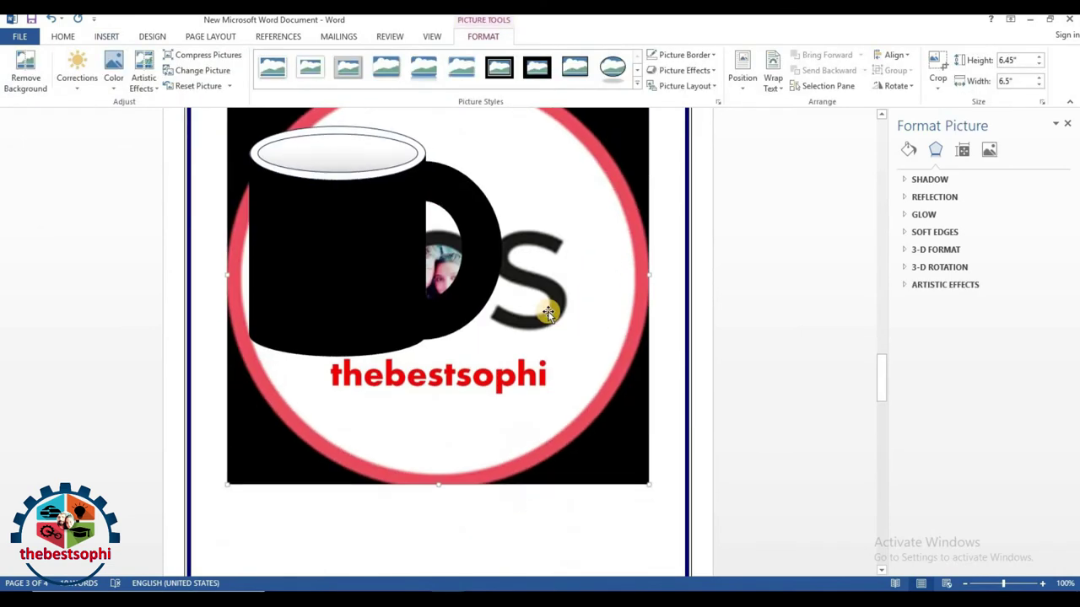
left_click(774, 84)
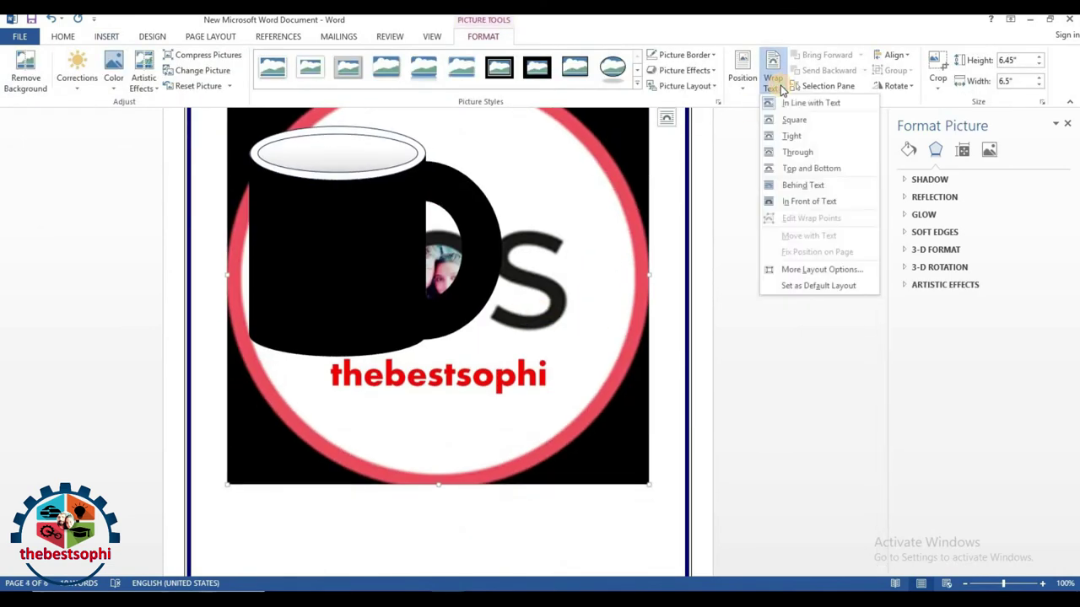
left_click(814, 202)
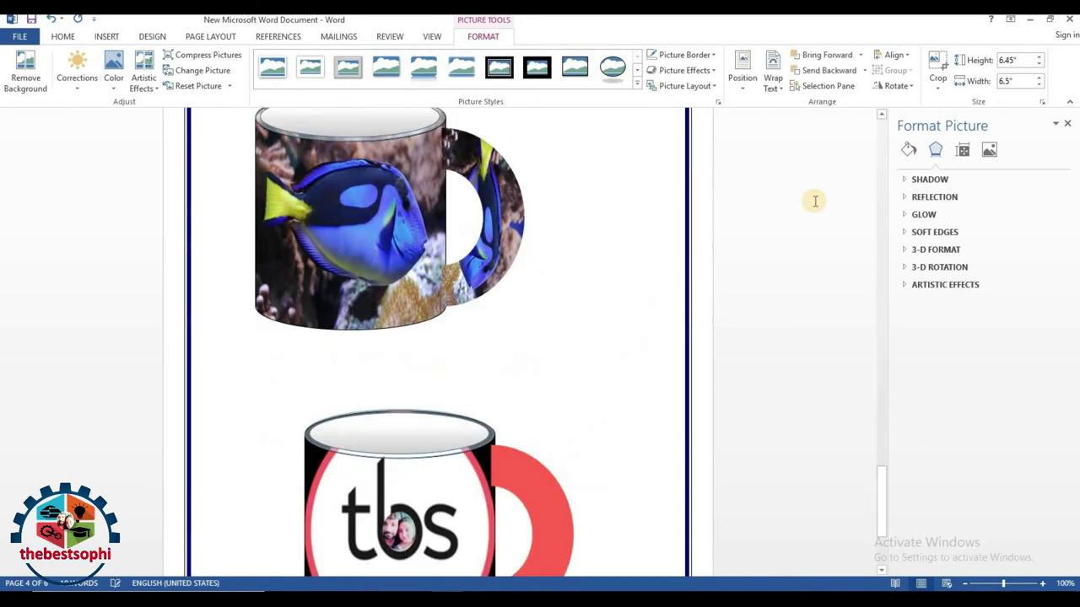
scroll(622, 179, "up", 3)
scroll(622, 179, "up", 5)
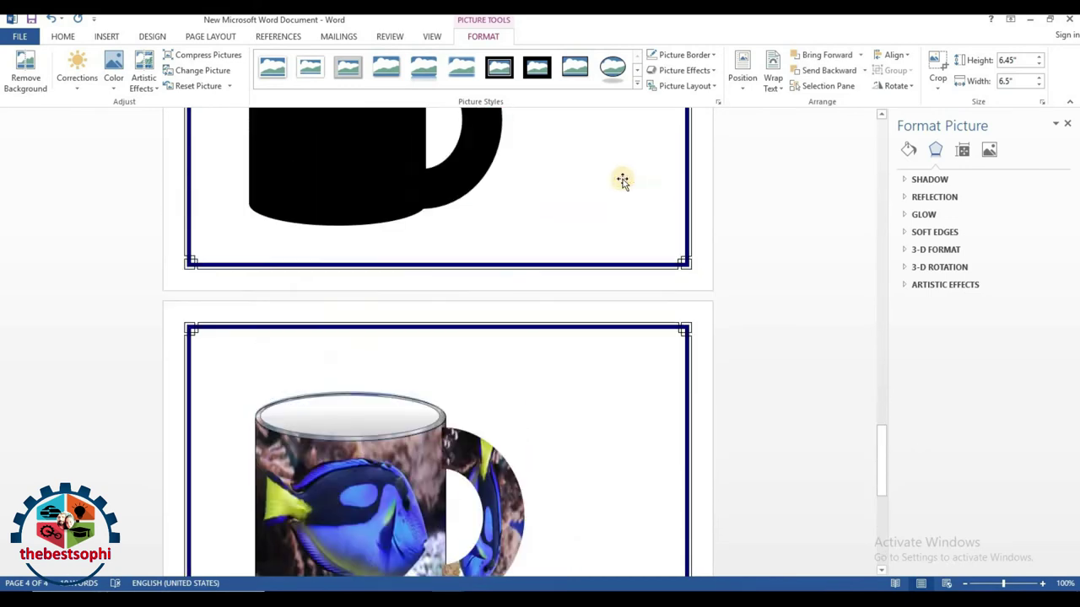
scroll(621, 186, "up", 5)
scroll(590, 198, "up", 5)
scroll(528, 207, "up", 3)
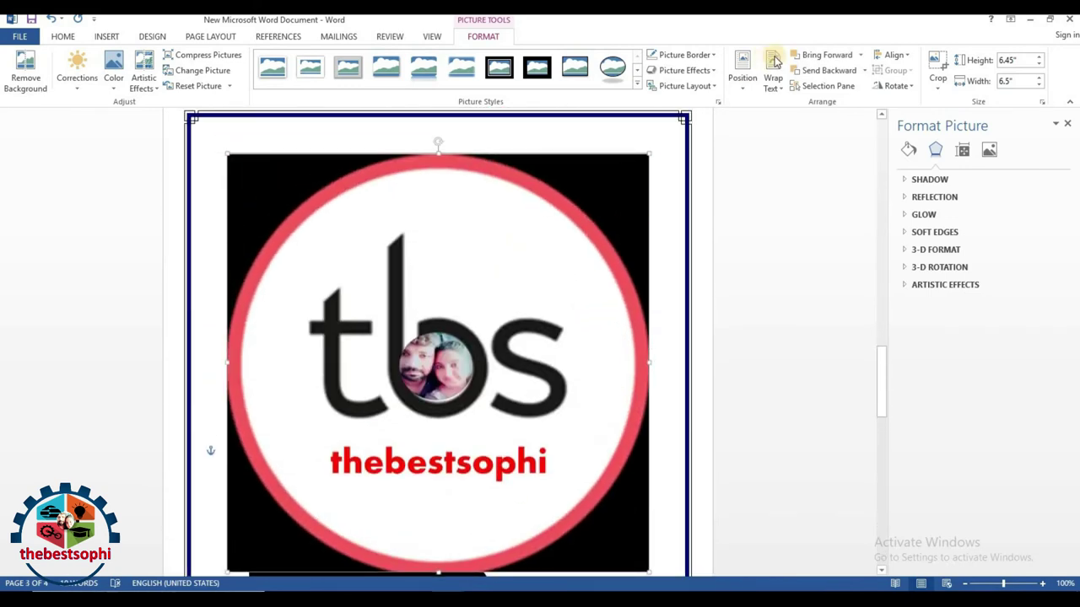
left_click(774, 86)
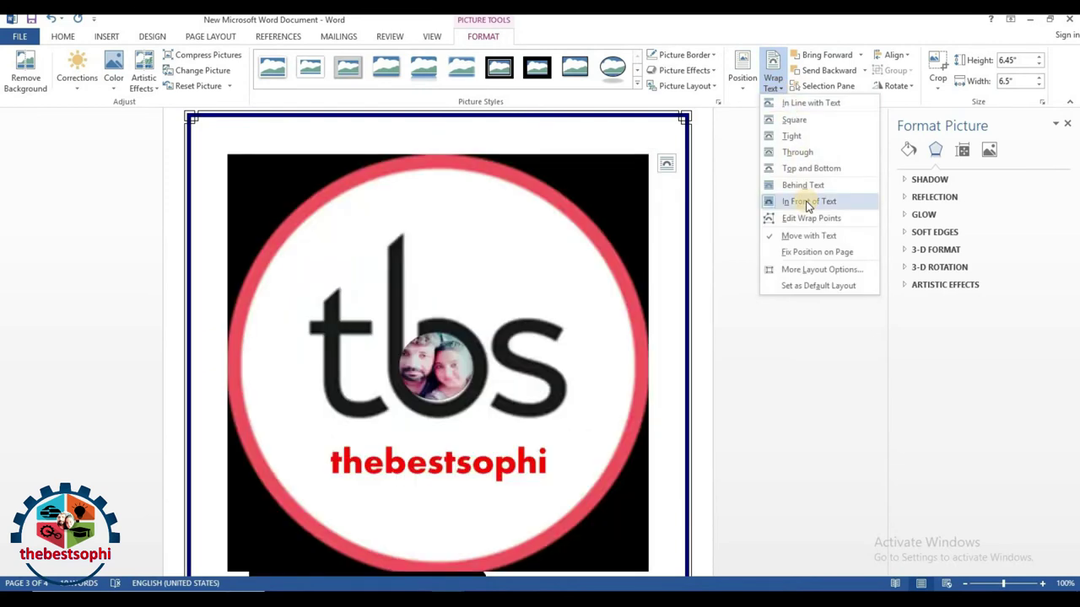
left_click(806, 204)
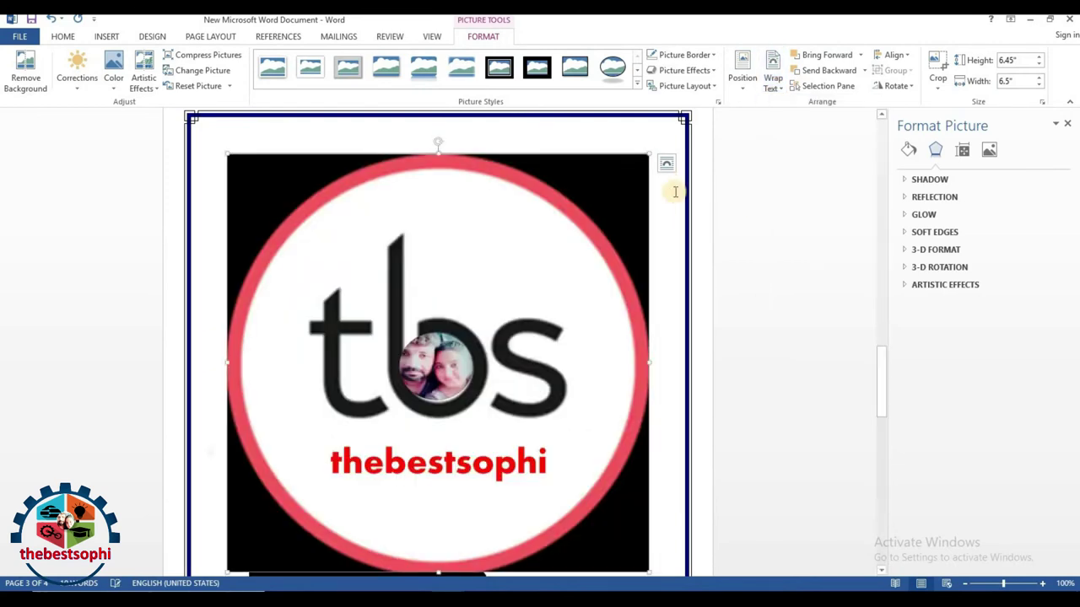
Shrink the logo to about 1.38" by 1.39" and place it right of the mug.
left_click_drag(646, 154, 516, 377)
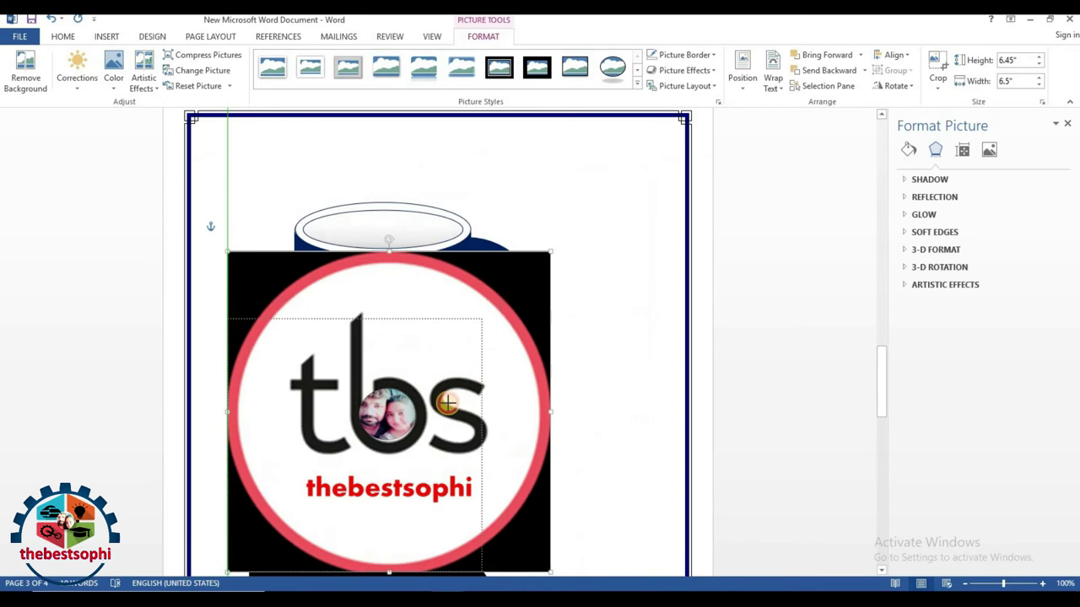
scroll(516, 377, "down", 5)
mouse_move(441, 294)
left_mouse_down()
mouse_move(534, 162)
mouse_move(405, 310)
mouse_move(405, 288)
mouse_move(350, 268)
left_mouse_up()
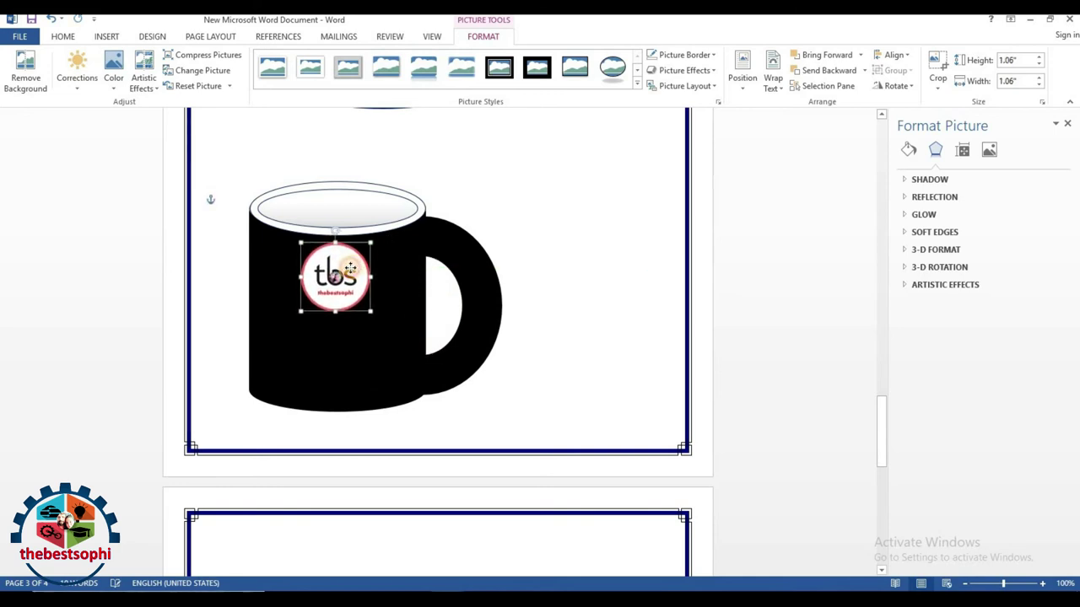
mouse_move(371, 309)
left_mouse_down()
mouse_move(358, 297)
mouse_move(352, 314)
mouse_move(406, 376)
mouse_move(334, 302)
left_mouse_up()
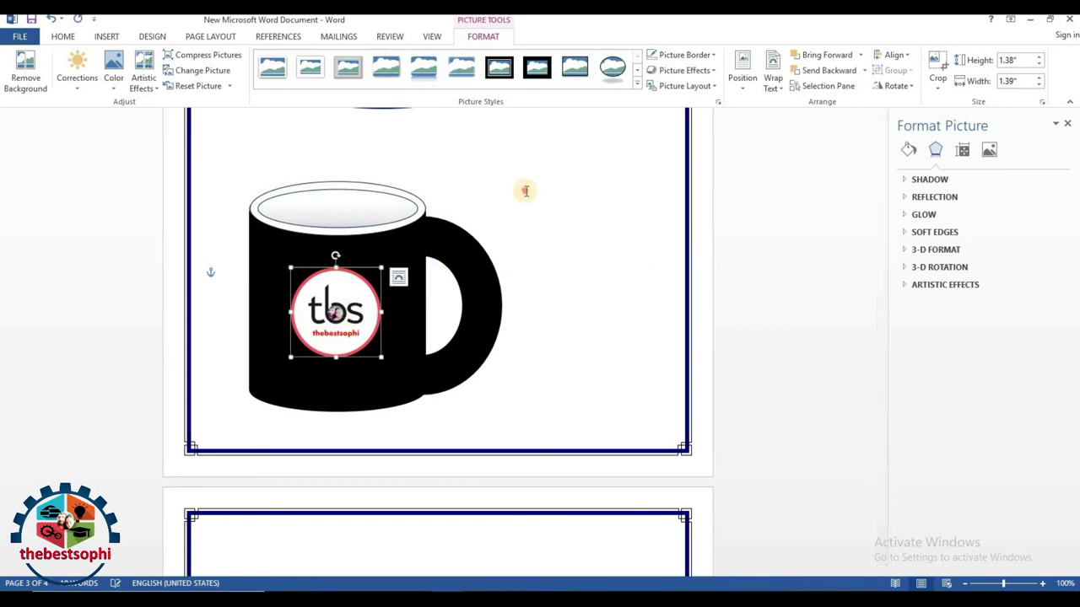
left_click(524, 191)
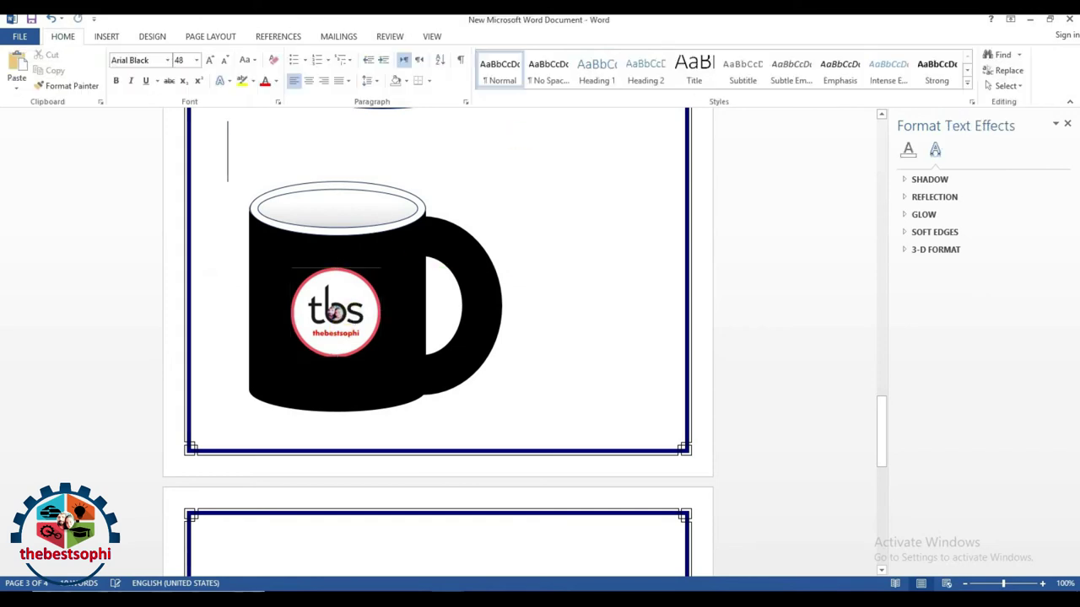
left_click(342, 305)
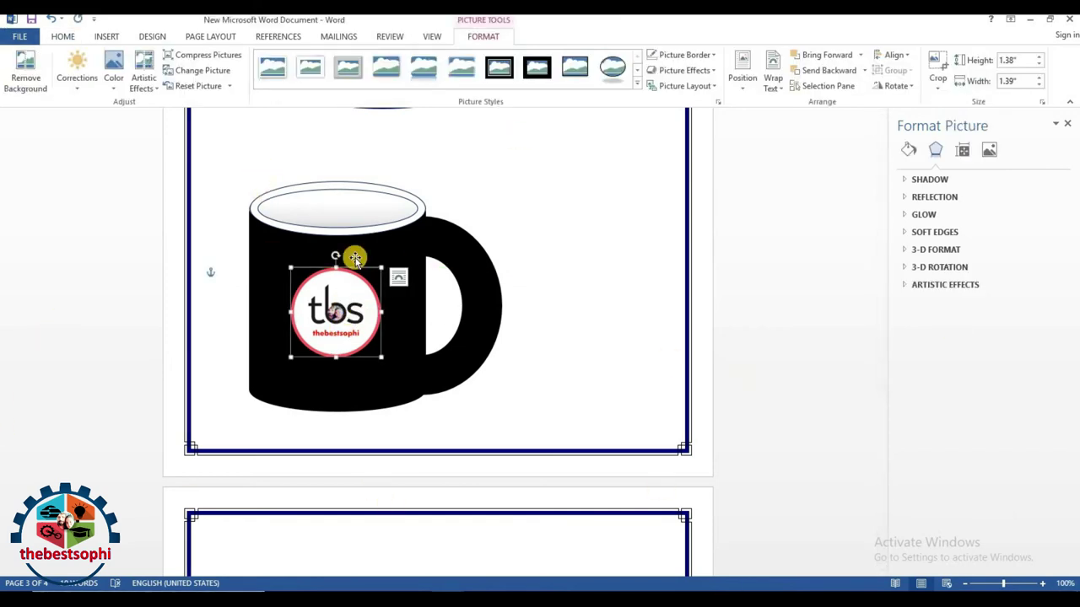
left_click_drag(354, 257, 577, 148)
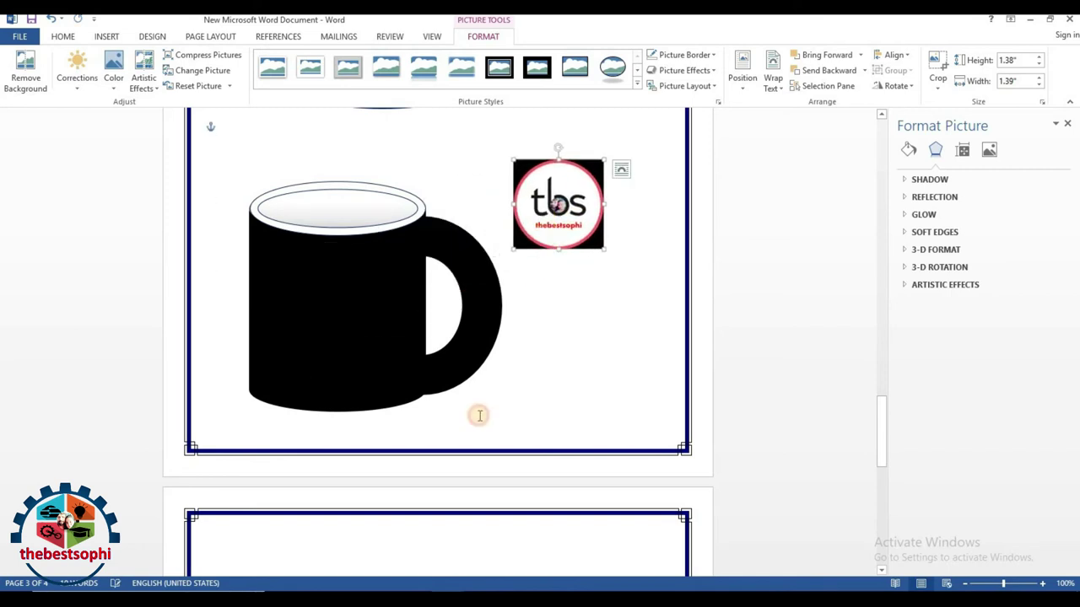
Start Remove Background on the logo and mark its top edge and middle to keep.
left_click(23, 85)
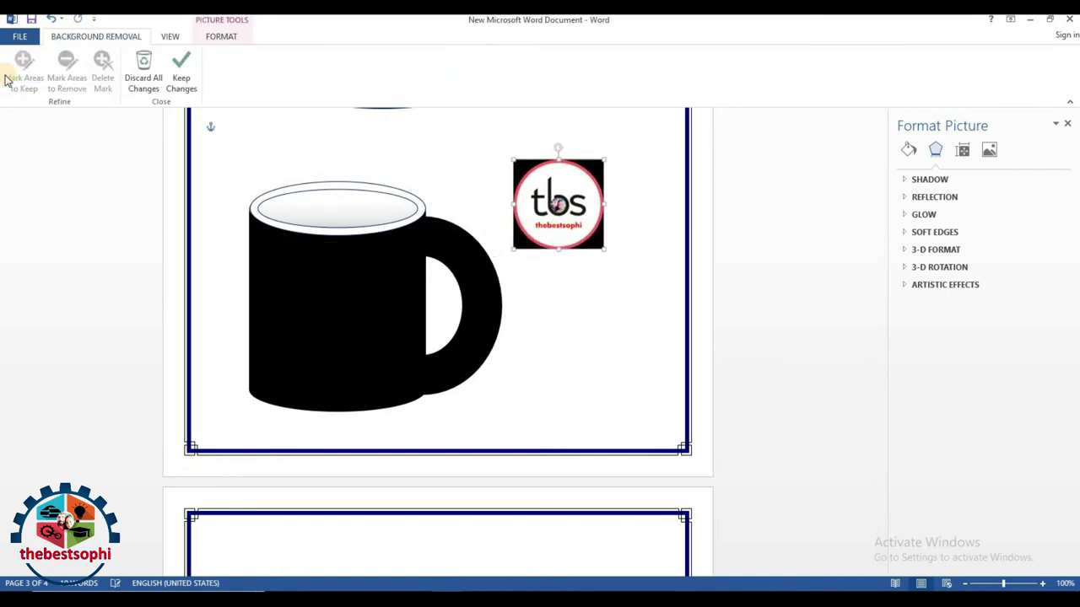
left_click(26, 71)
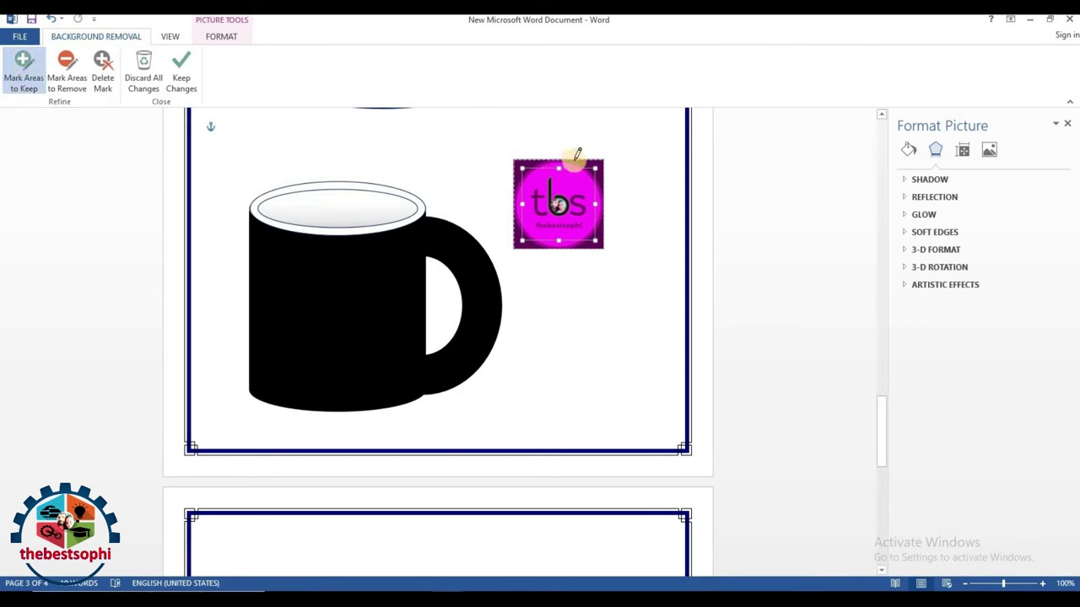
left_click_drag(604, 166, 520, 171)
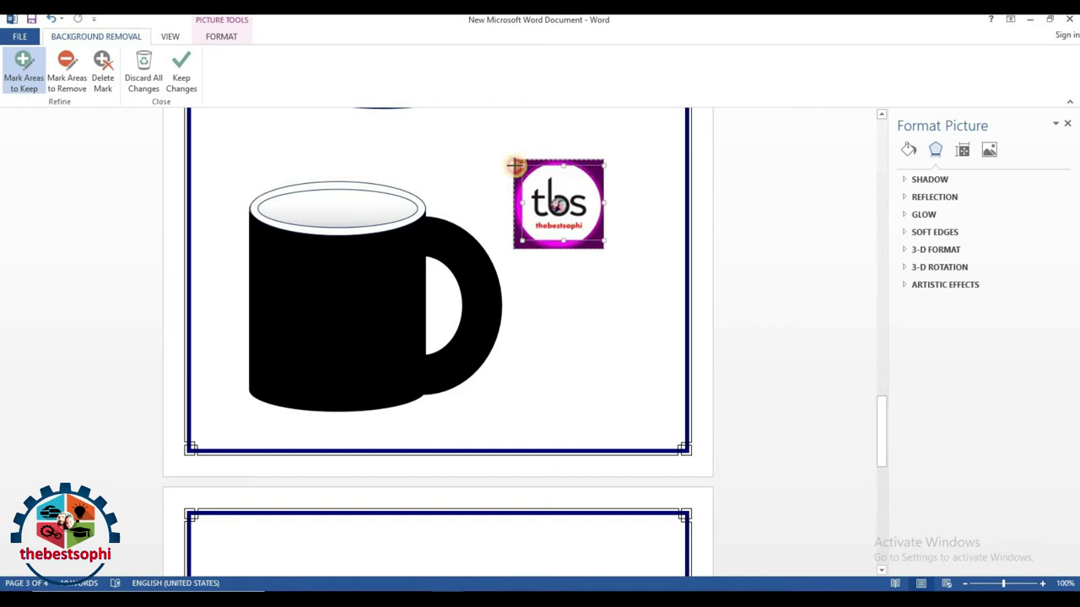
left_click(563, 169)
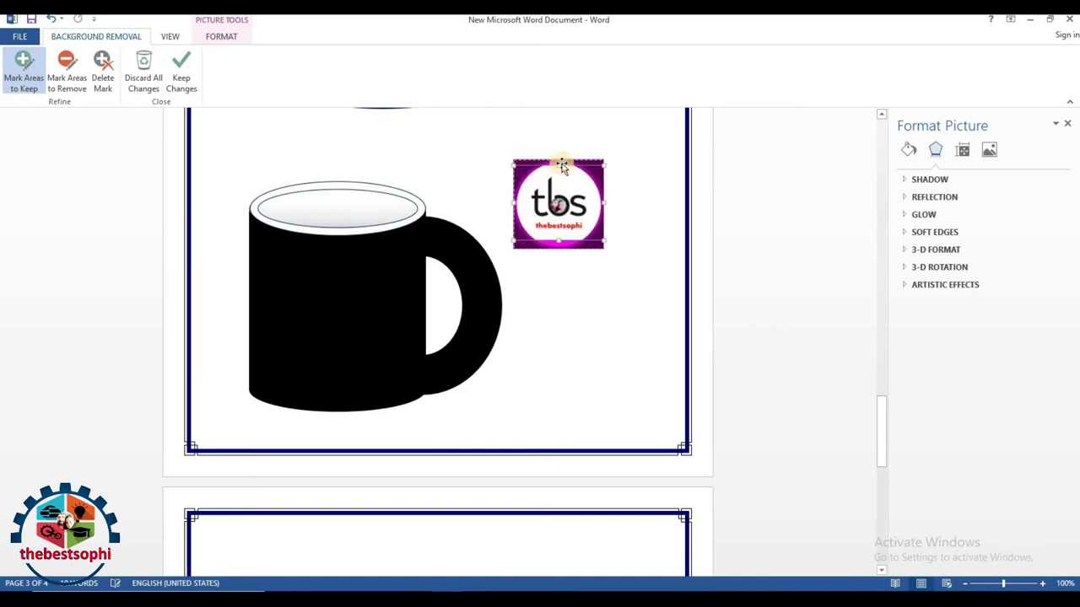
left_click_drag(556, 156, 562, 242)
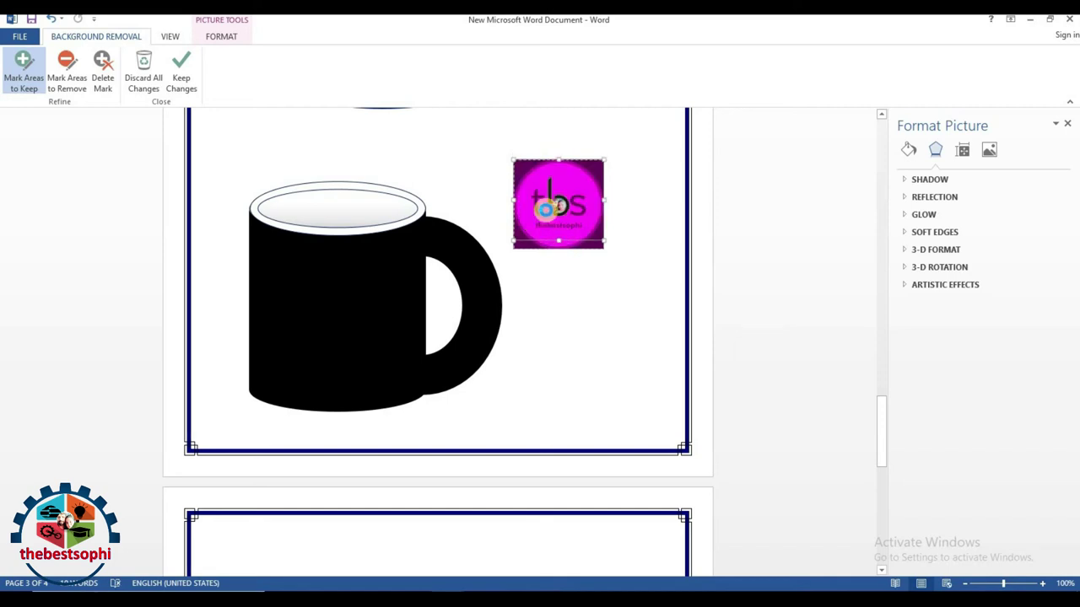
Add keep marks across the logo's centre and tbs lettering, then undo the last two marks.
left_click(13, 81)
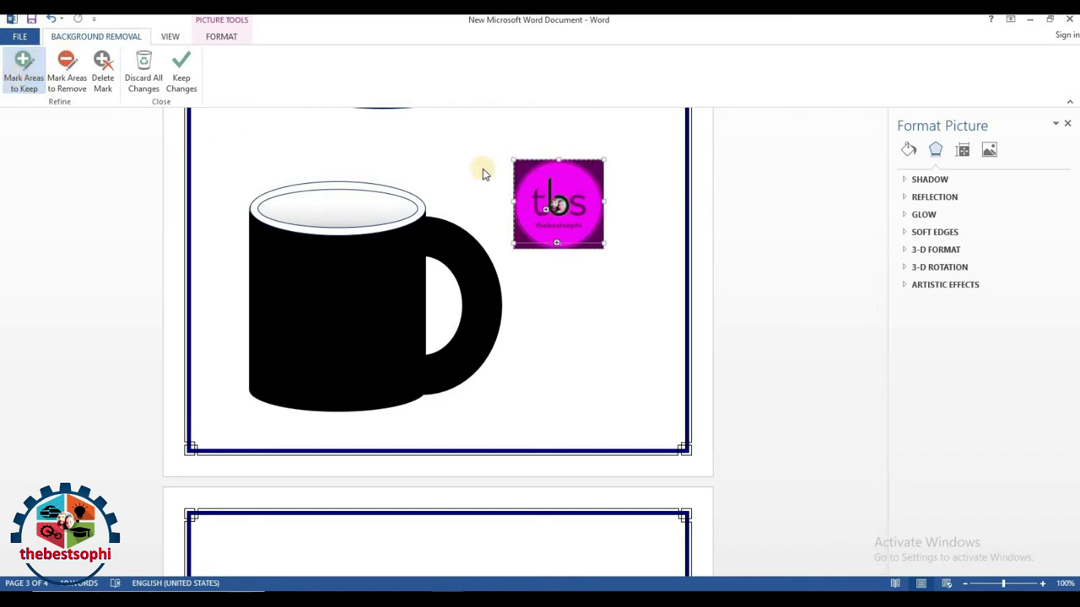
left_click_drag(535, 179, 547, 192)
left_click(75, 38)
left_click(24, 74)
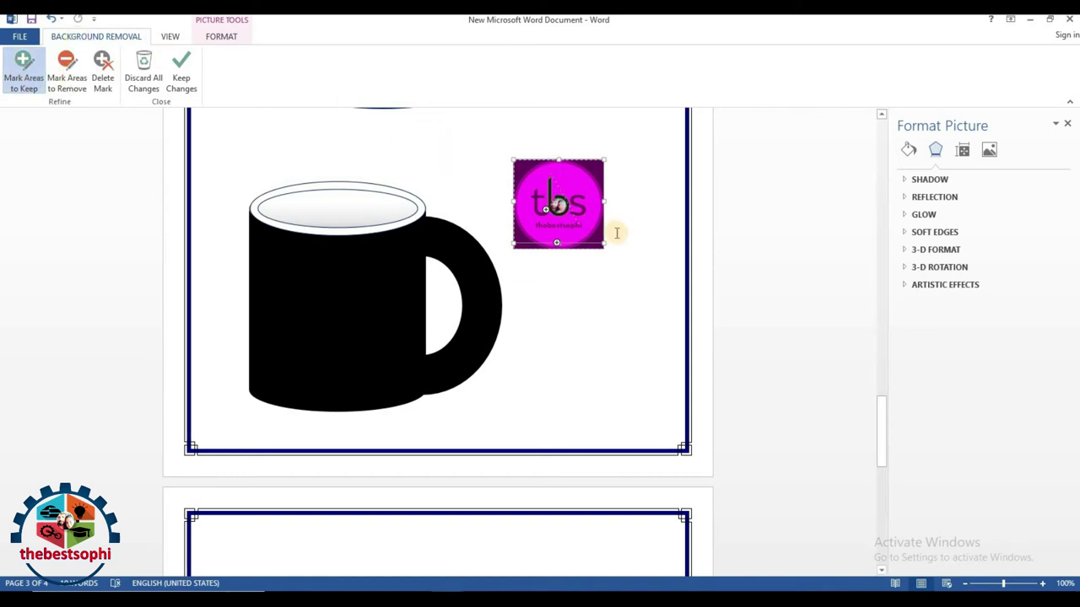
left_click_drag(582, 175, 578, 205)
mouse_move(530, 232)
left_mouse_down()
mouse_move(544, 201)
mouse_move(595, 187)
mouse_move(583, 240)
left_mouse_up()
left_click_drag(501, 181, 554, 184)
mouse_move(531, 240)
left_mouse_down()
mouse_move(601, 201)
mouse_move(598, 243)
left_mouse_up()
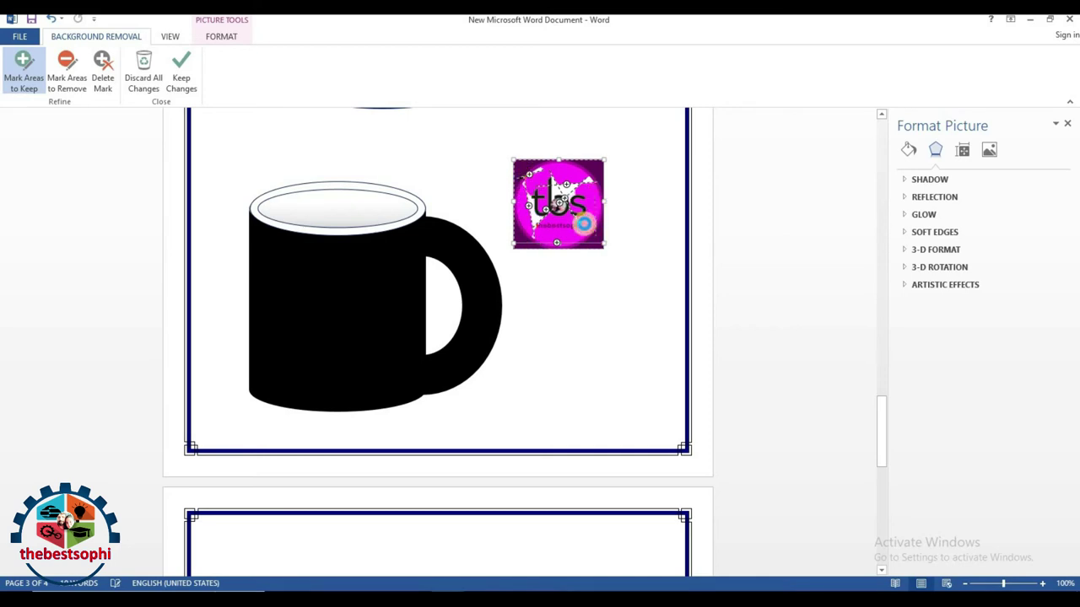
left_click(582, 177)
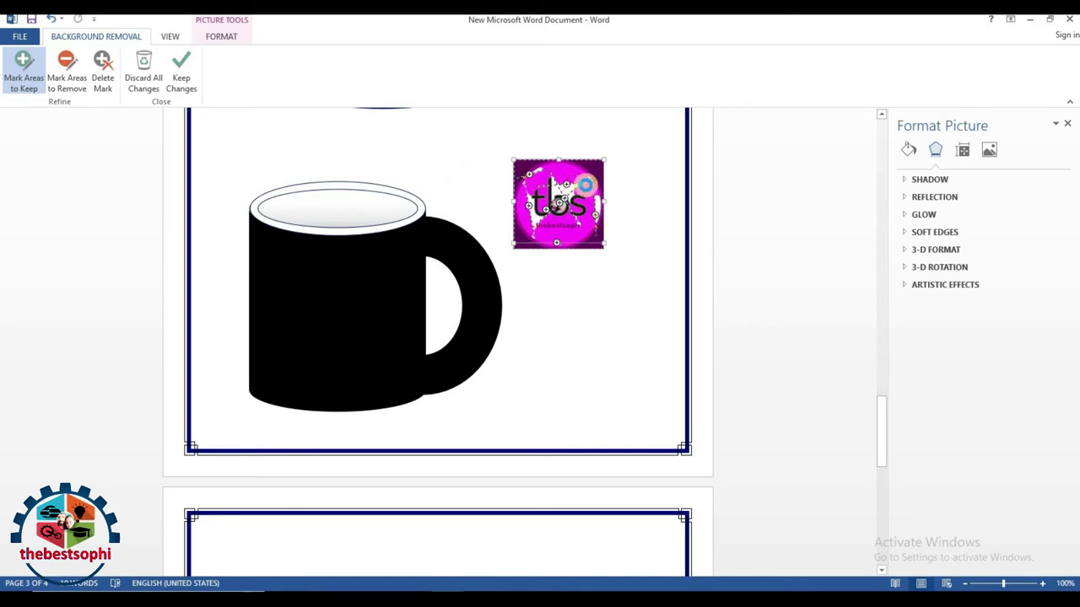
left_click(53, 23)
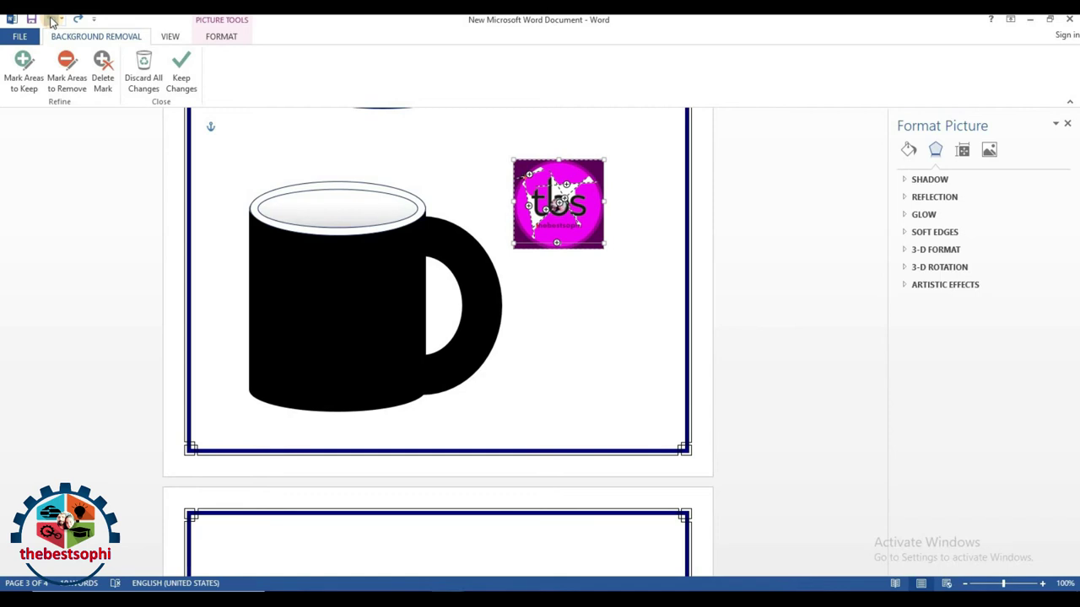
left_click(52, 22)
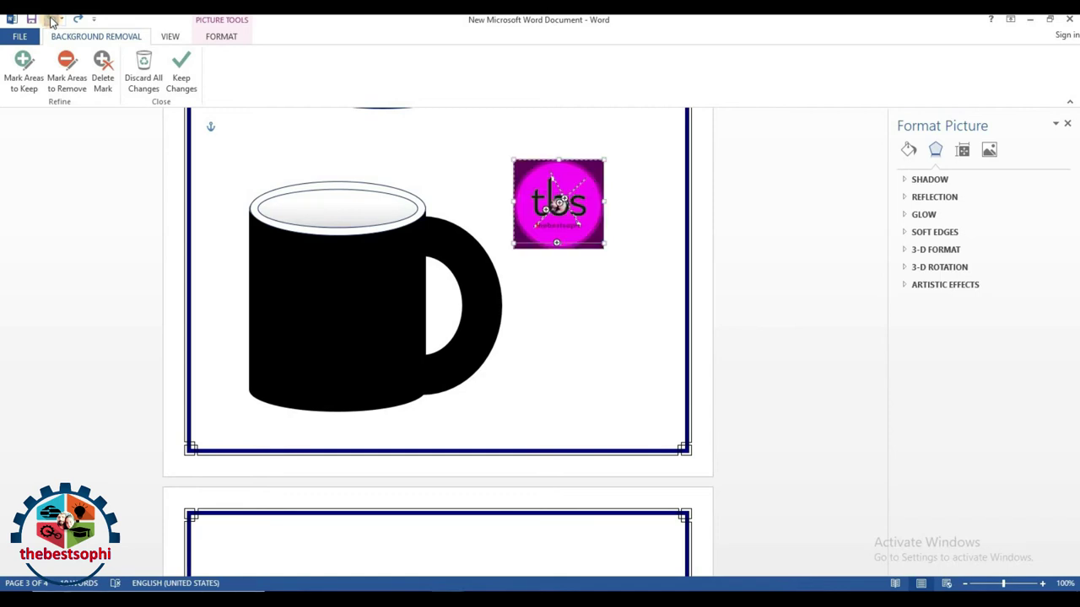
Undo the bad removal marks on the tbs logo and add a couple of new marks.
left_click(52, 23)
left_click(52, 23)
left_click(52, 23)
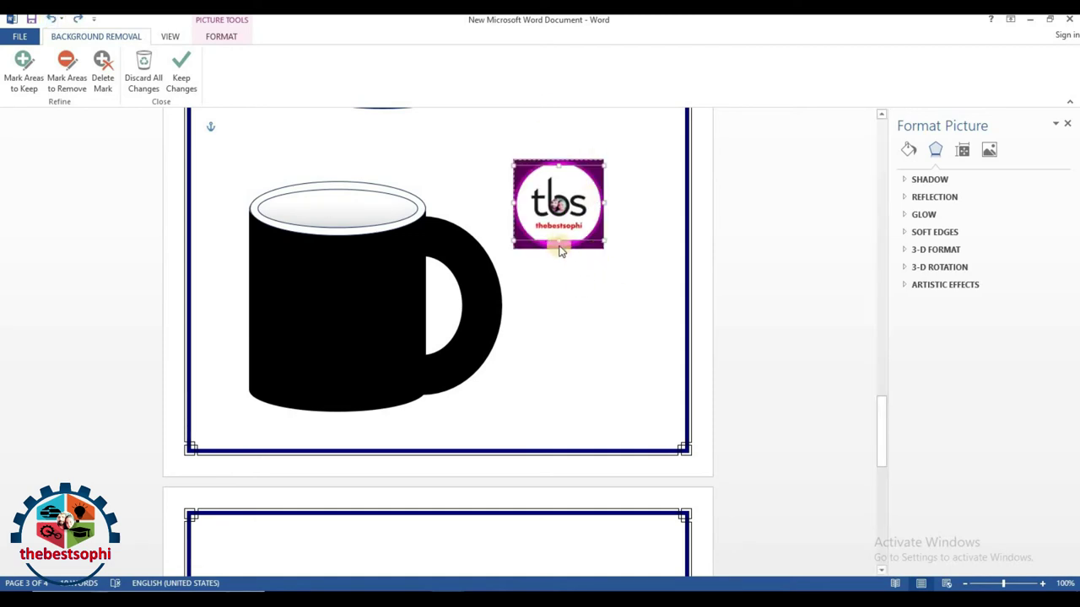
left_click_drag(558, 245, 558, 253)
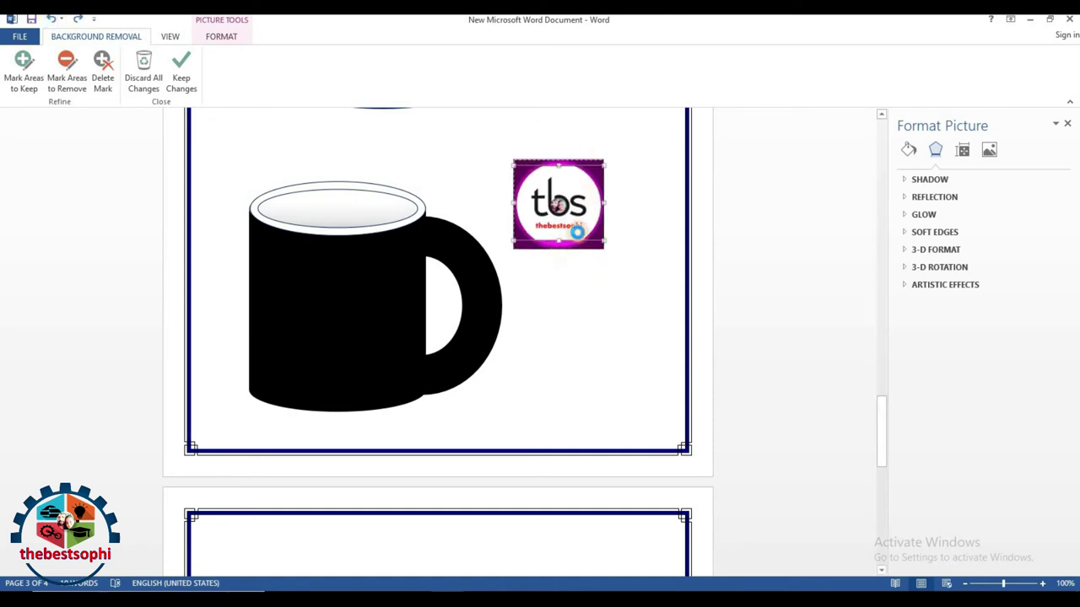
left_click(557, 159)
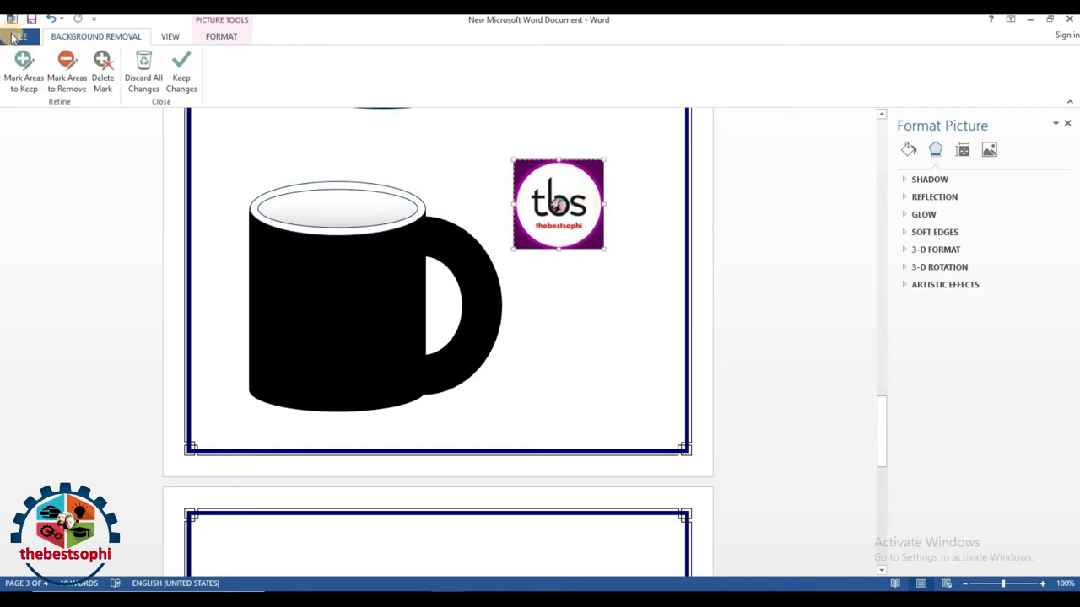
Mark the logo's round ring as areas to keep, then keep the background-removal changes.
left_click(23, 72)
left_click_drag(586, 171, 598, 188)
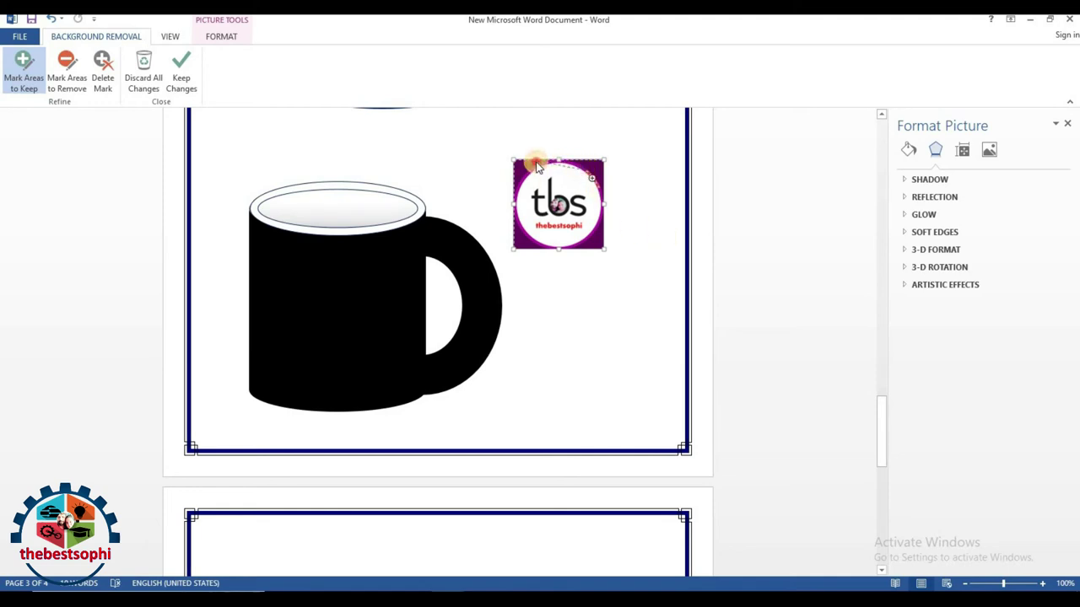
left_click_drag(541, 175, 529, 190)
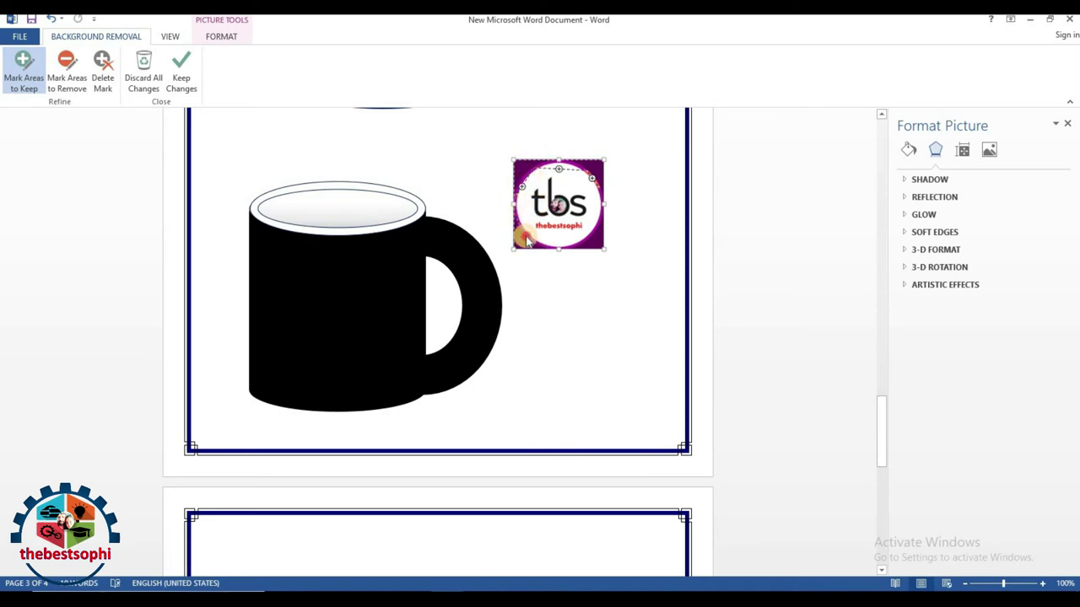
left_click_drag(541, 250, 564, 239)
left_click_drag(576, 255, 538, 254)
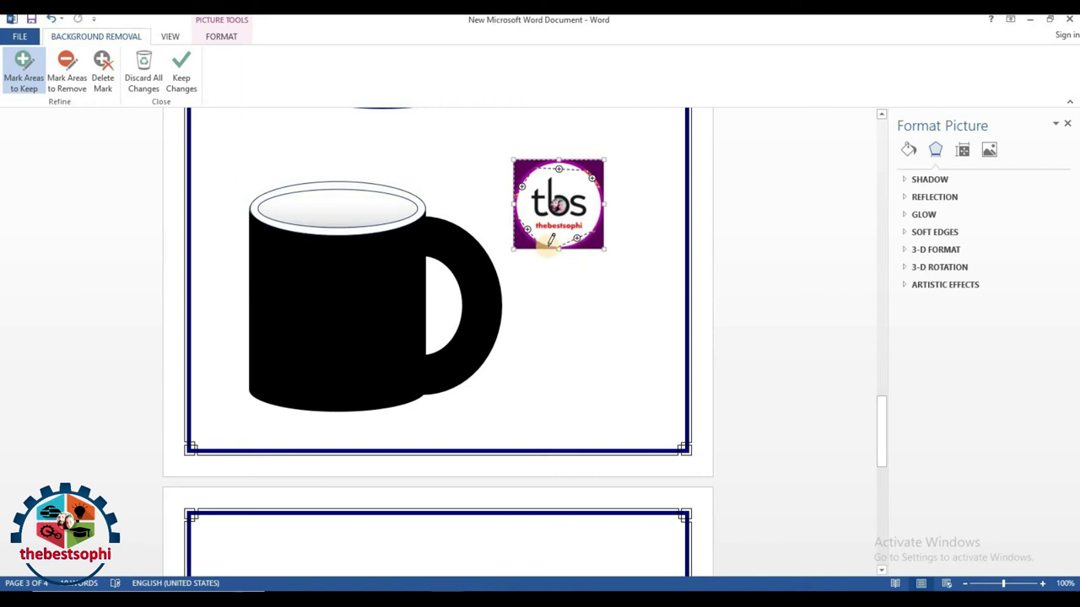
left_click(546, 248)
left_click(558, 163)
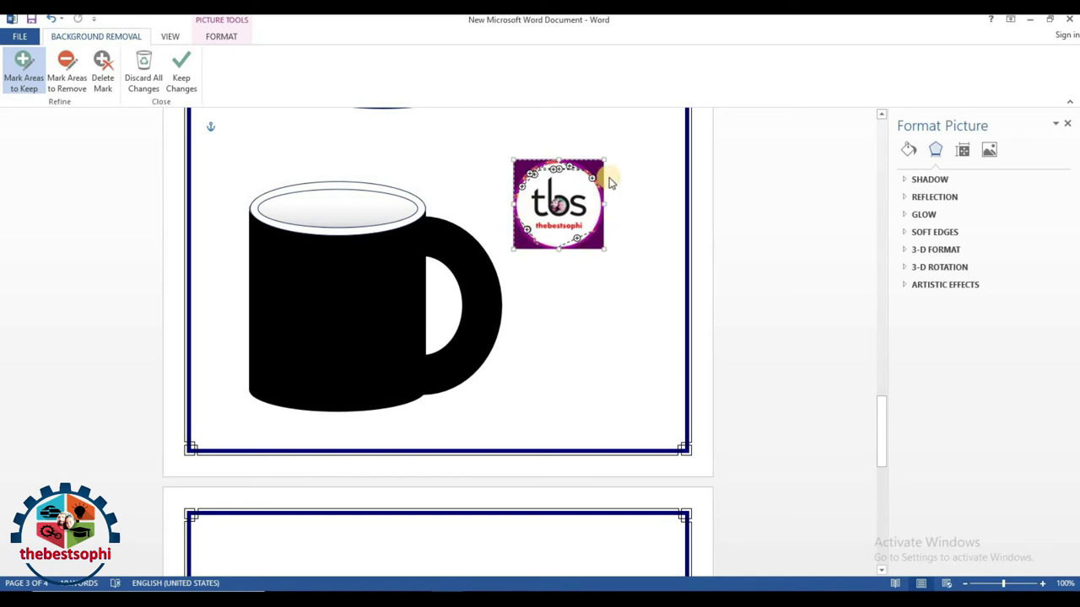
mouse_move(593, 185)
left_mouse_down()
mouse_move(597, 226)
mouse_move(573, 241)
left_mouse_up()
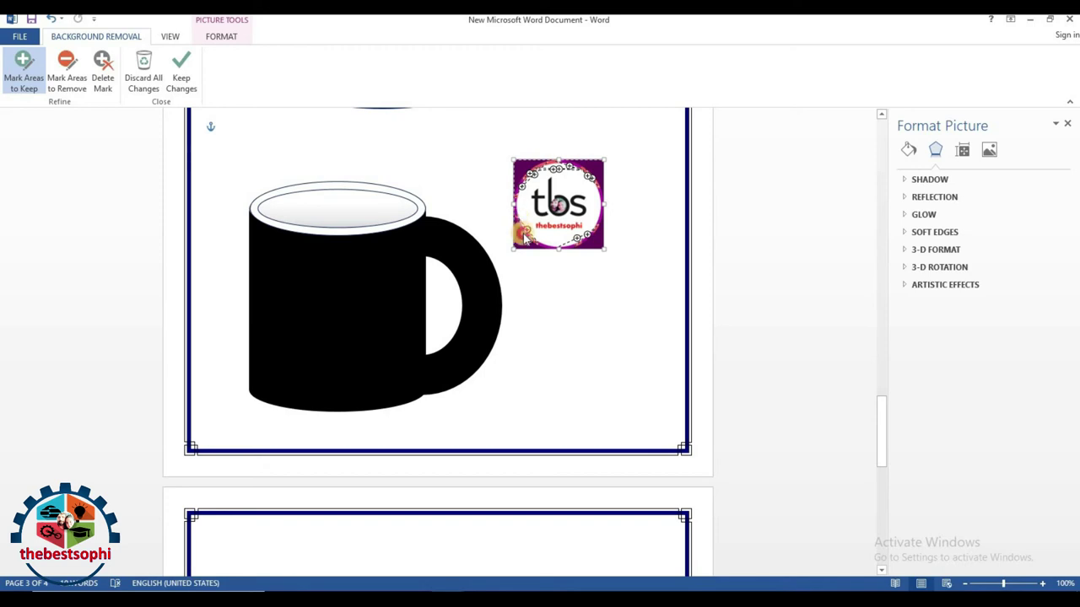
left_click(582, 312)
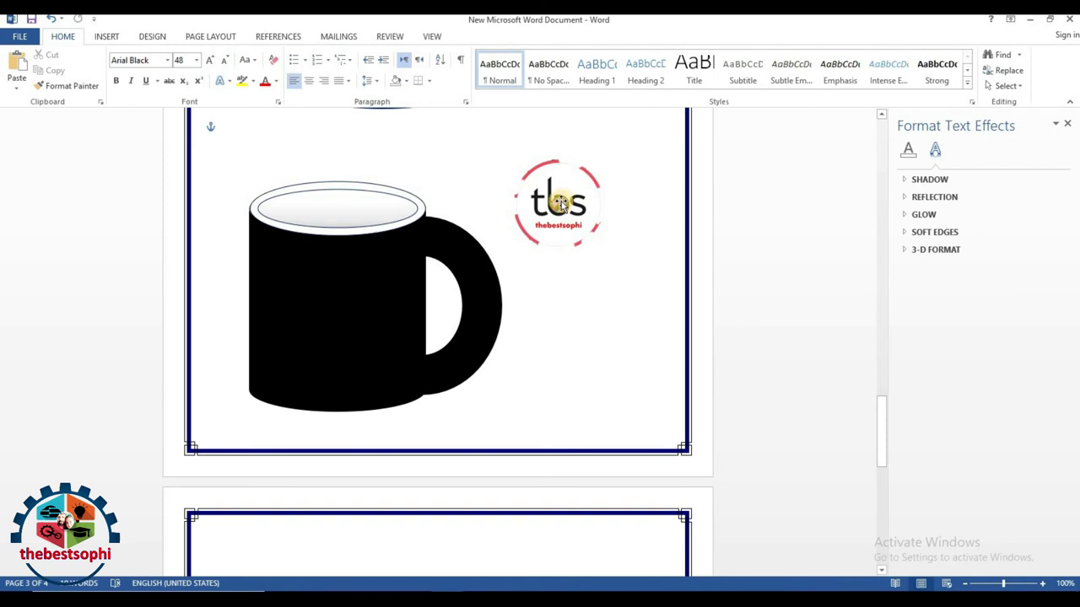
Drag the cut-out logo onto the mug, then move it back off to the right.
left_click_drag(559, 202, 343, 335)
left_click(346, 334)
left_click(346, 334)
left_click_drag(345, 315, 572, 263)
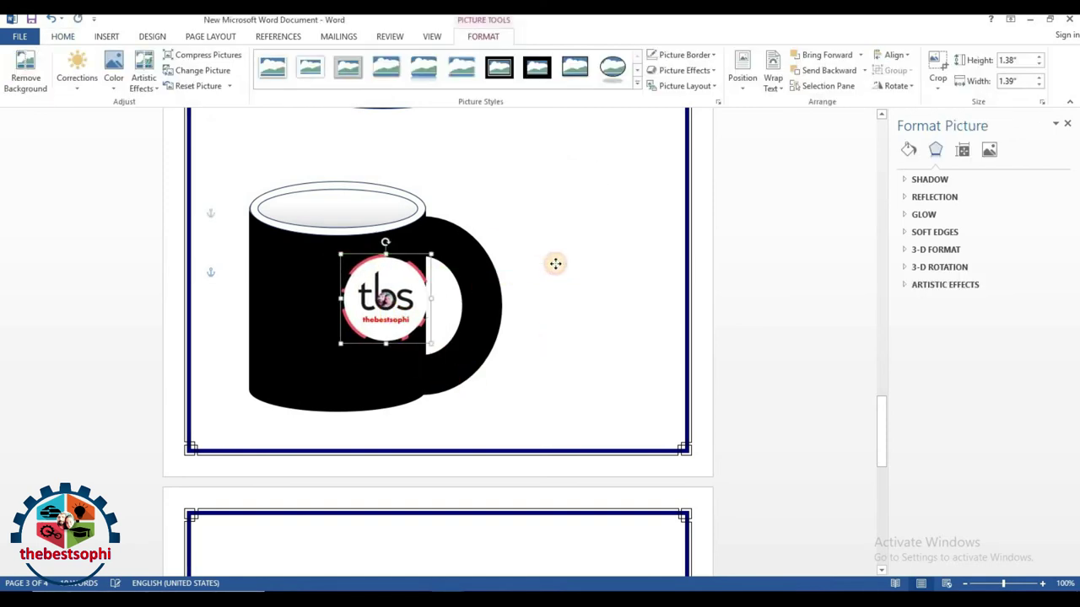
right_click(562, 377)
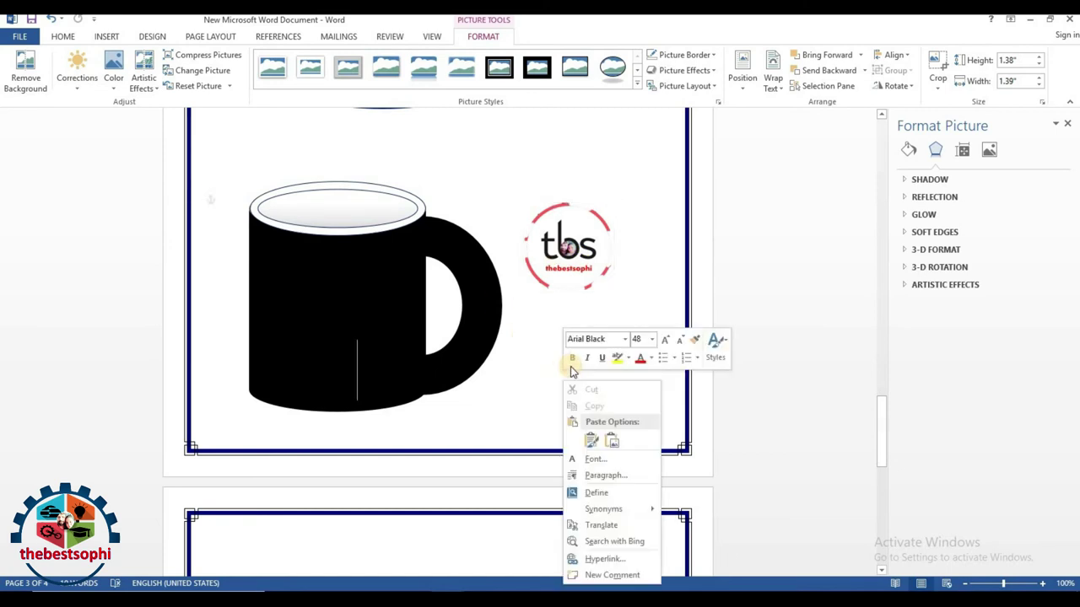
left_click(566, 313)
Undo a stray paste of the picture, then delete the tbs logo beside the mug.
key("ctrl+v")
left_click_drag(342, 416, 366, 582)
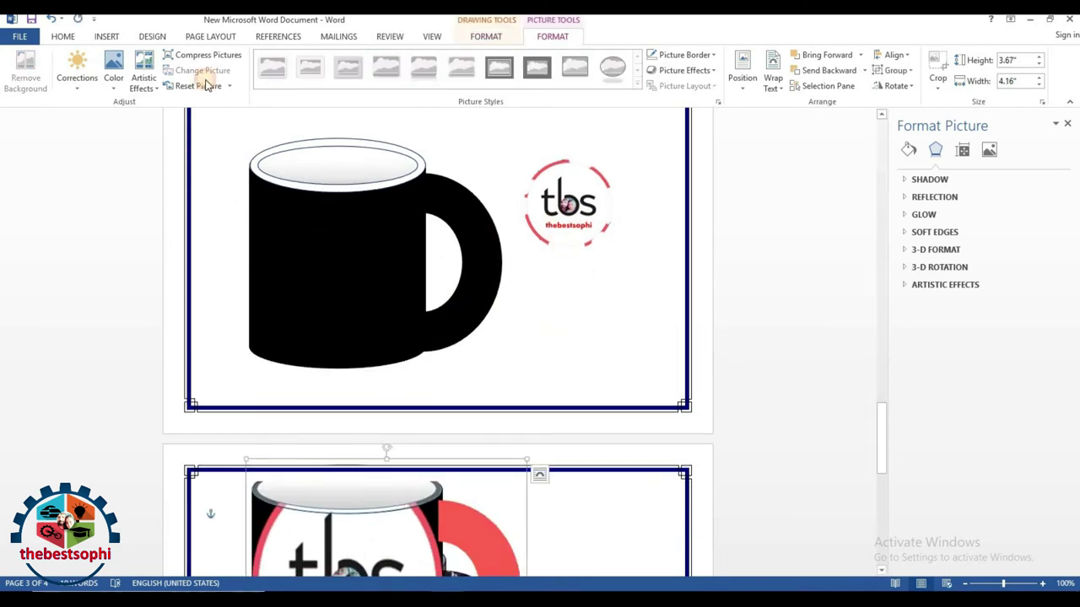
key("ctrl+z")
left_click(49, 20)
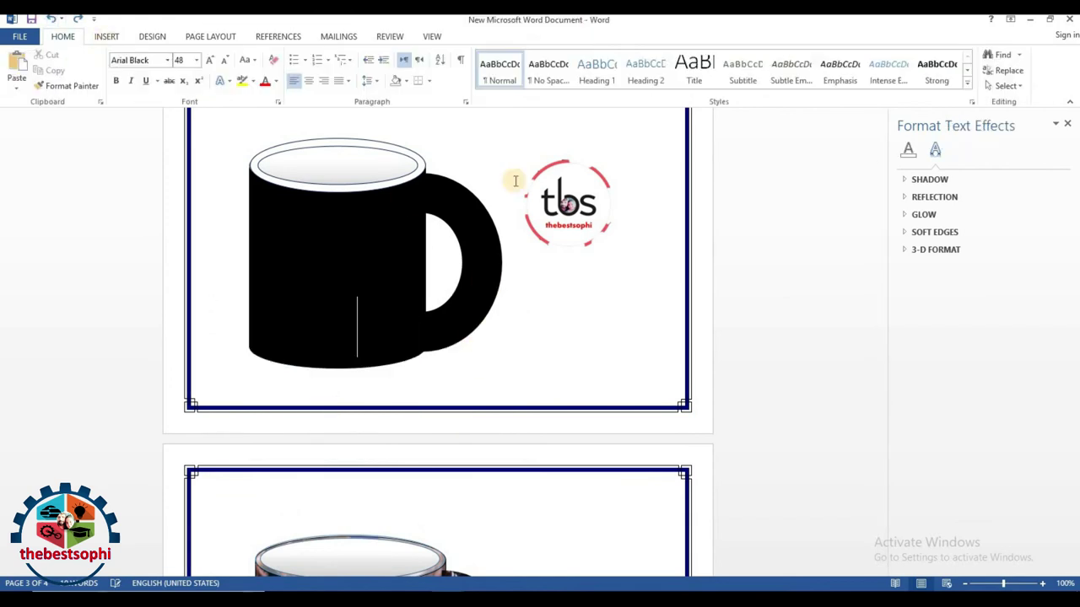
left_click(593, 232)
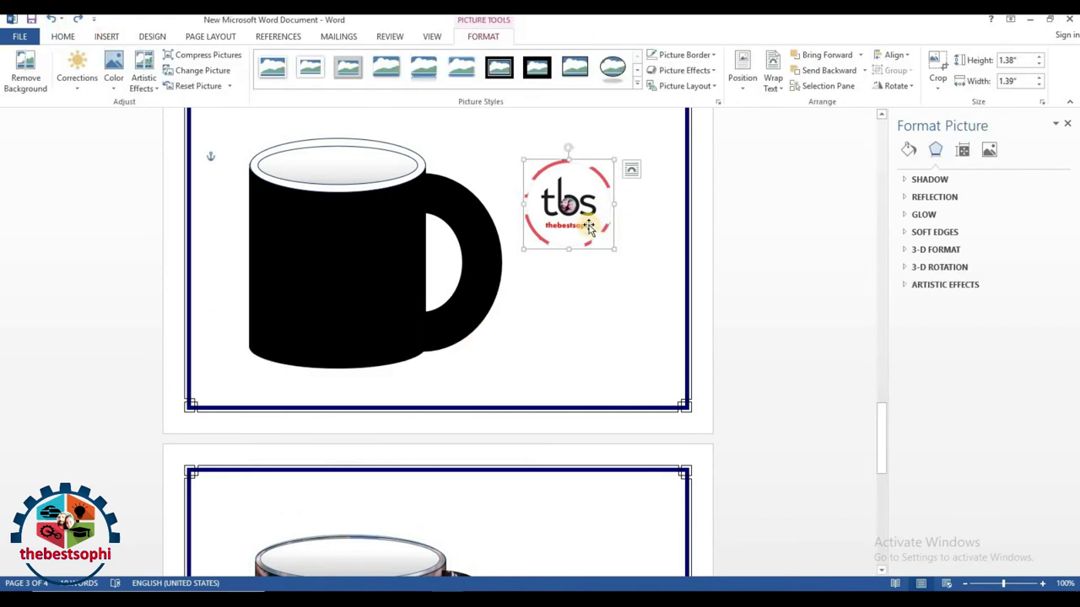
key("Delete")
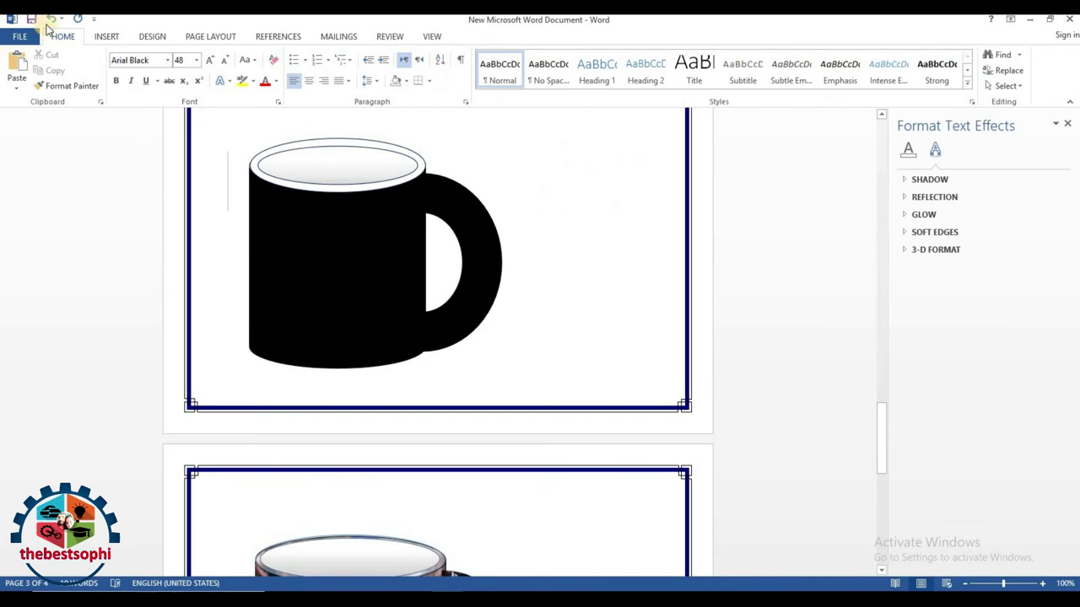
Insert the tbs logo image file and shrink it to about 3.5 inches tall.
left_click(106, 36)
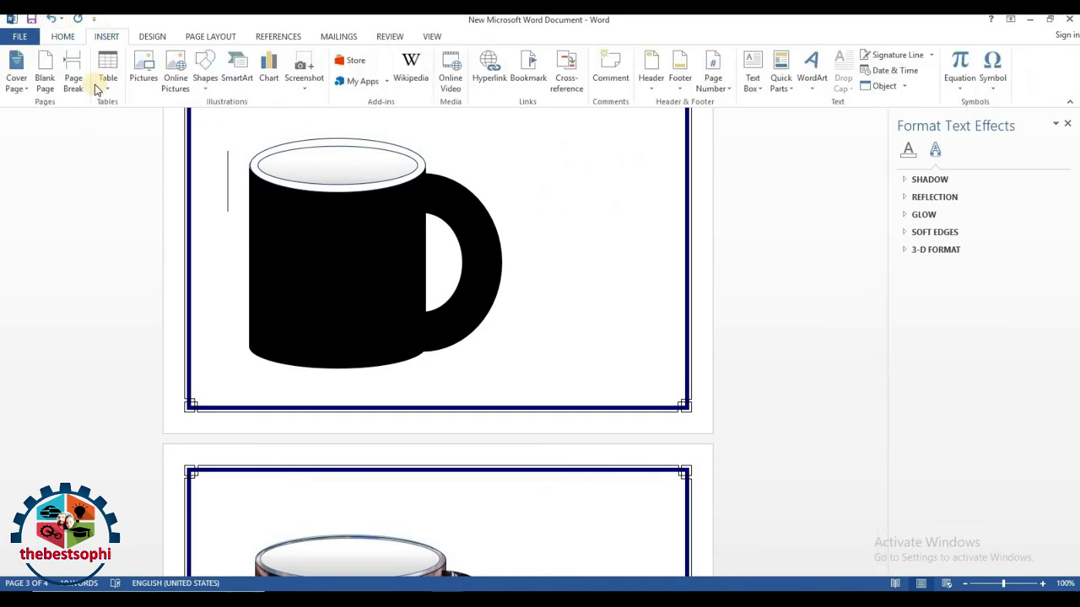
left_click(143, 68)
scroll(247, 257, "down", 2)
left_click(237, 215)
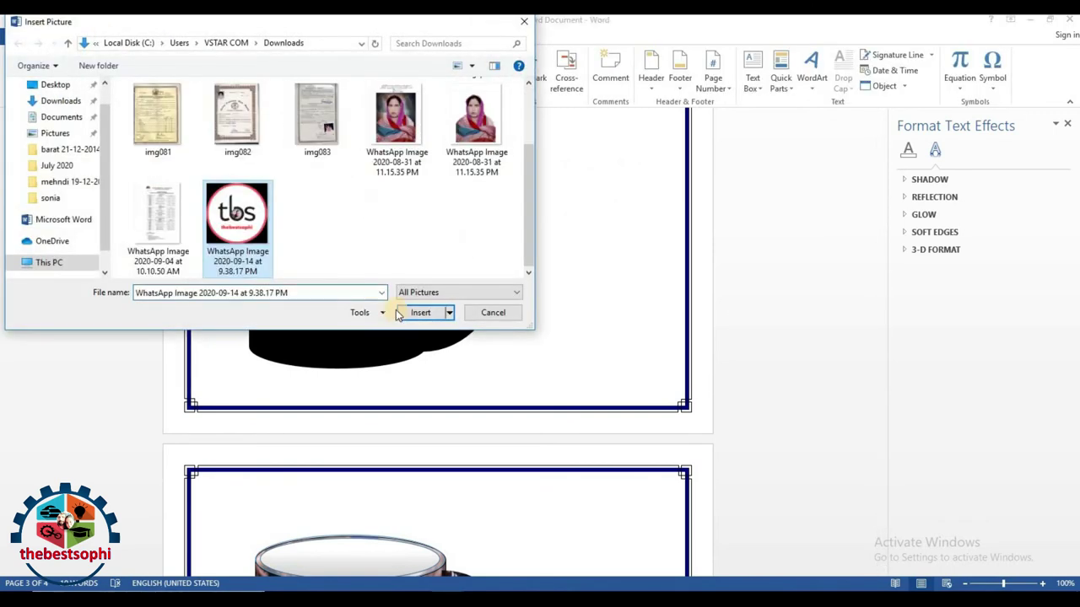
left_click(420, 313)
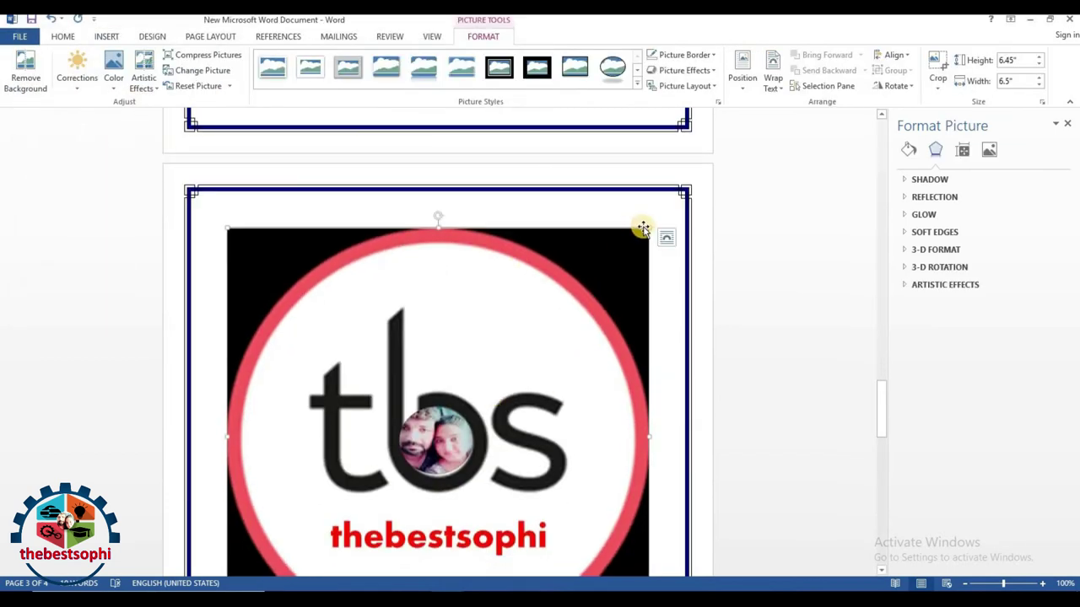
left_click_drag(647, 229, 434, 376)
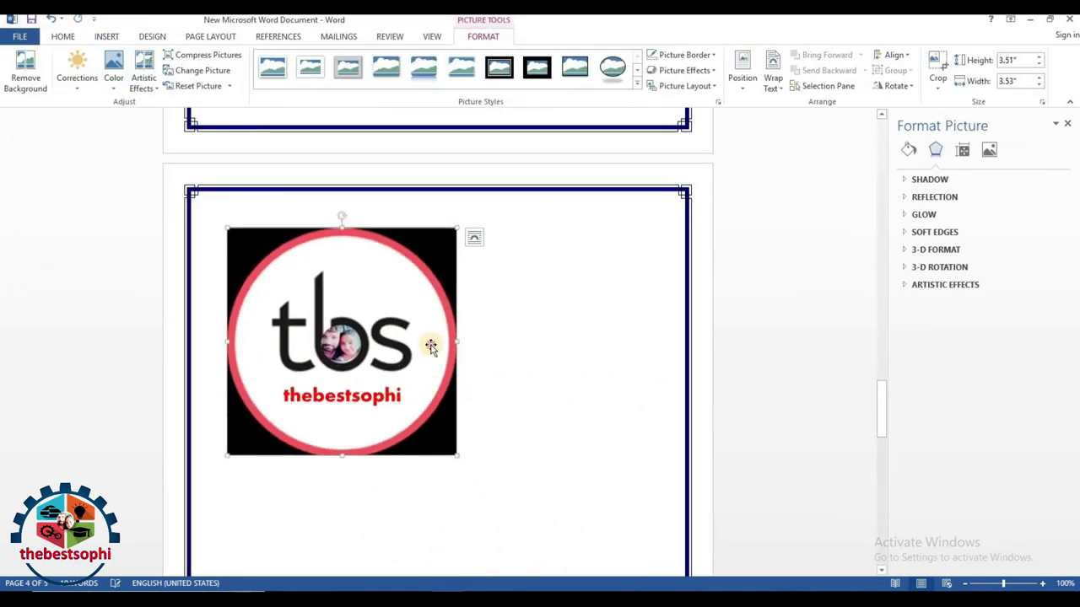
Set the logo to In Front of Text, place it on the mug, and resize it to about 1.22 inches.
left_click(772, 77)
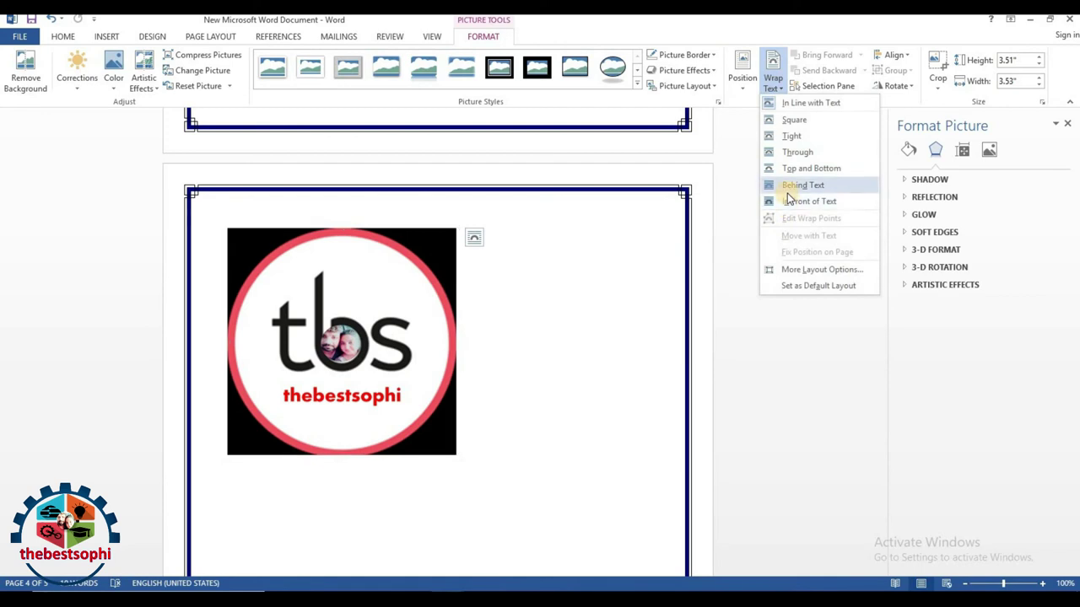
left_click(788, 202)
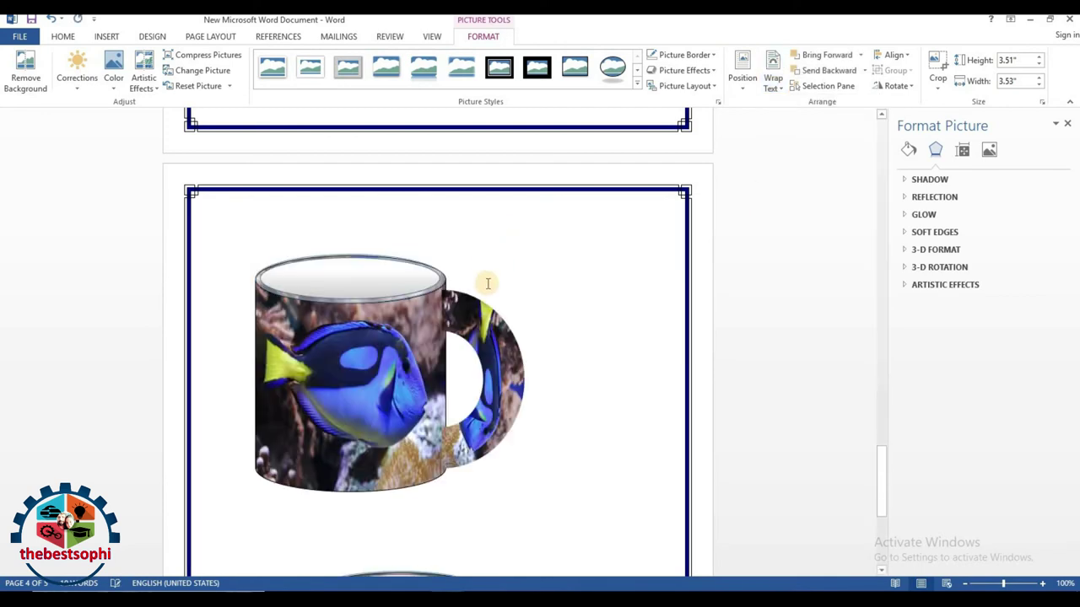
scroll(484, 282, "up", 5)
scroll(486, 281, "up", 3)
scroll(486, 280, "up", 3)
mouse_move(436, 183)
left_mouse_down()
mouse_move(501, 245)
mouse_move(356, 382)
left_mouse_up()
scroll(354, 253, "down", 5)
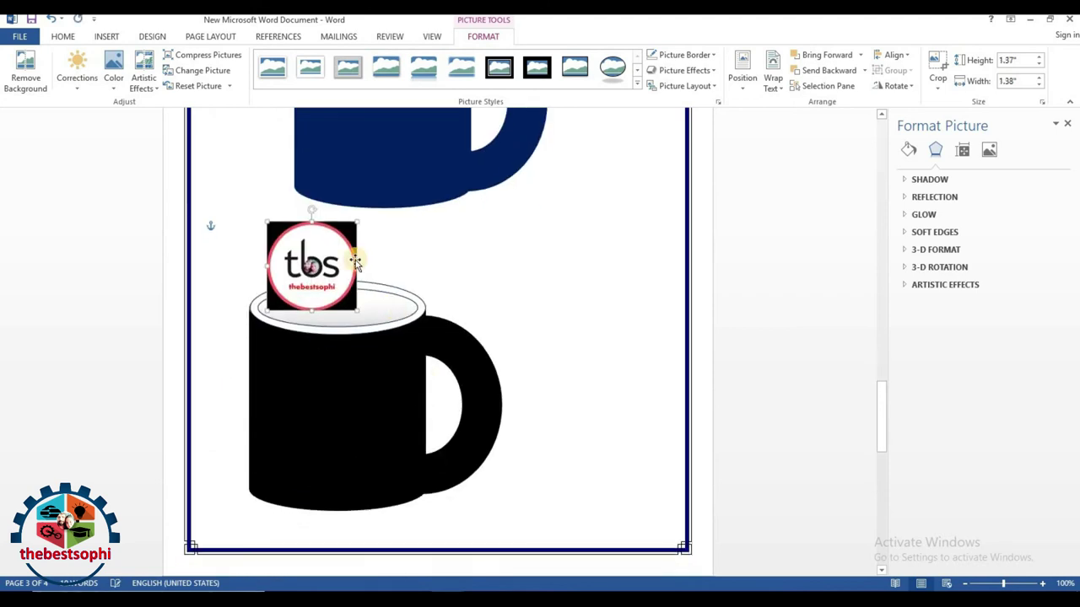
scroll(354, 253, "down", 4)
mouse_move(312, 127)
left_mouse_down()
mouse_move(341, 291)
mouse_move(348, 264)
left_mouse_up()
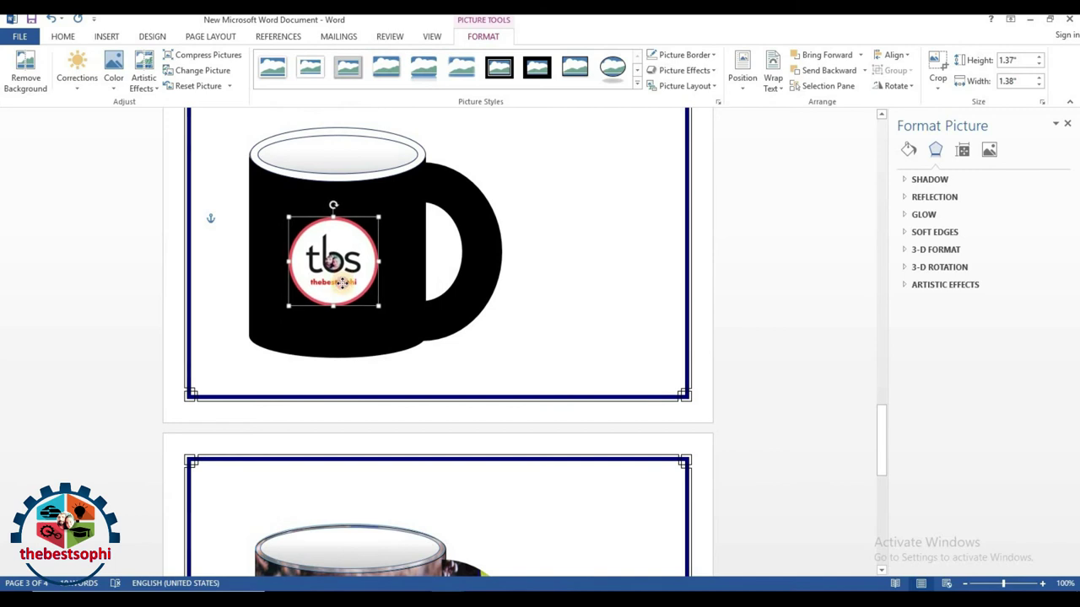
left_click_drag(374, 297, 362, 289)
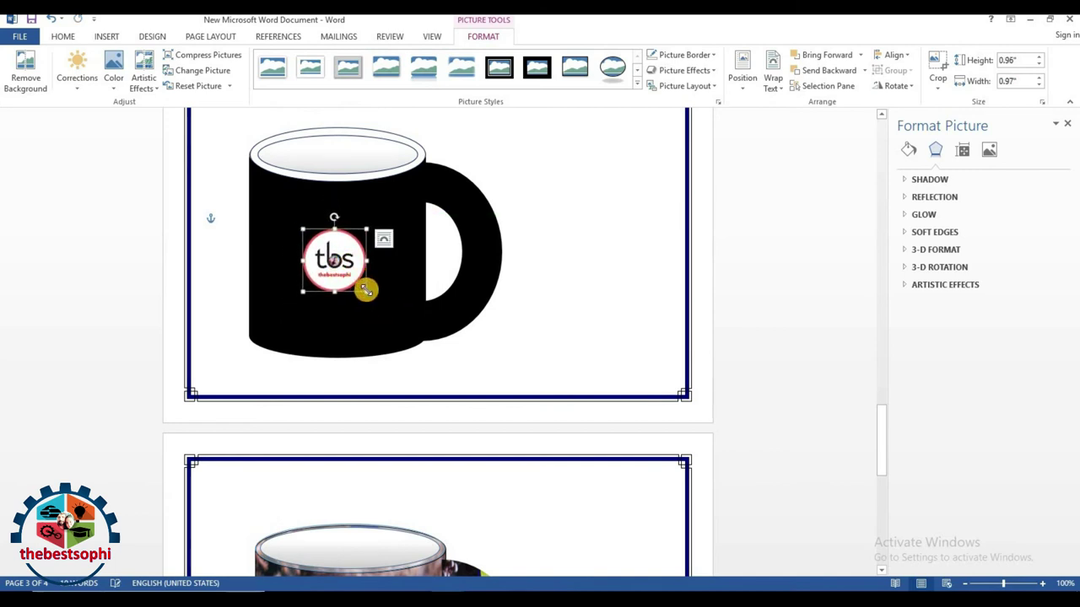
left_click_drag(366, 290, 383, 307)
left_click_drag(338, 263, 326, 258)
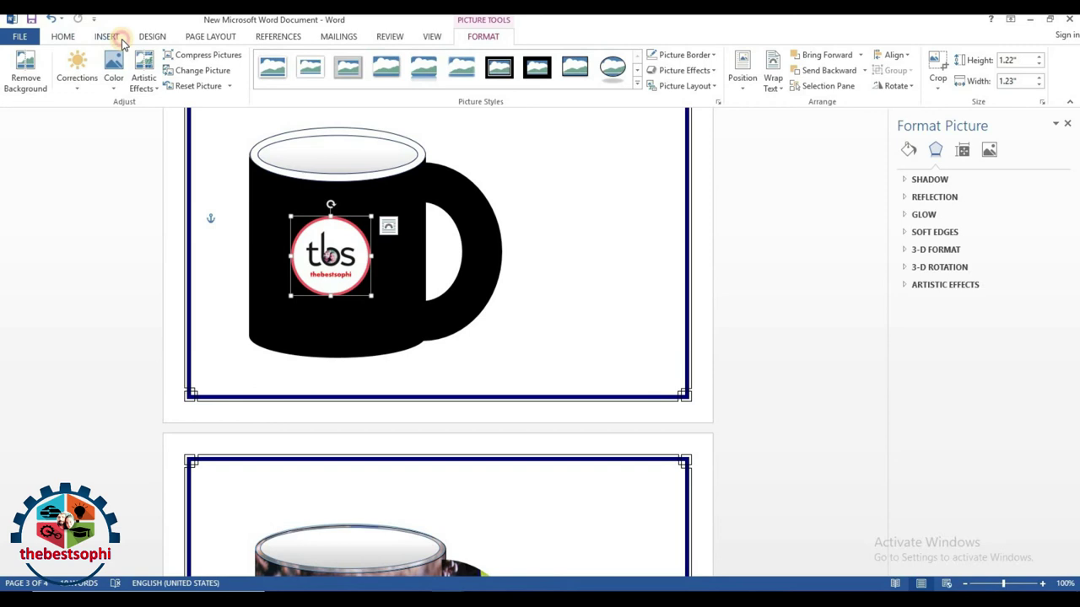
Draw a yellow-filled Smiley Face shape on the mug's upper left and set its outline colour.
left_click(118, 38)
left_click(215, 78)
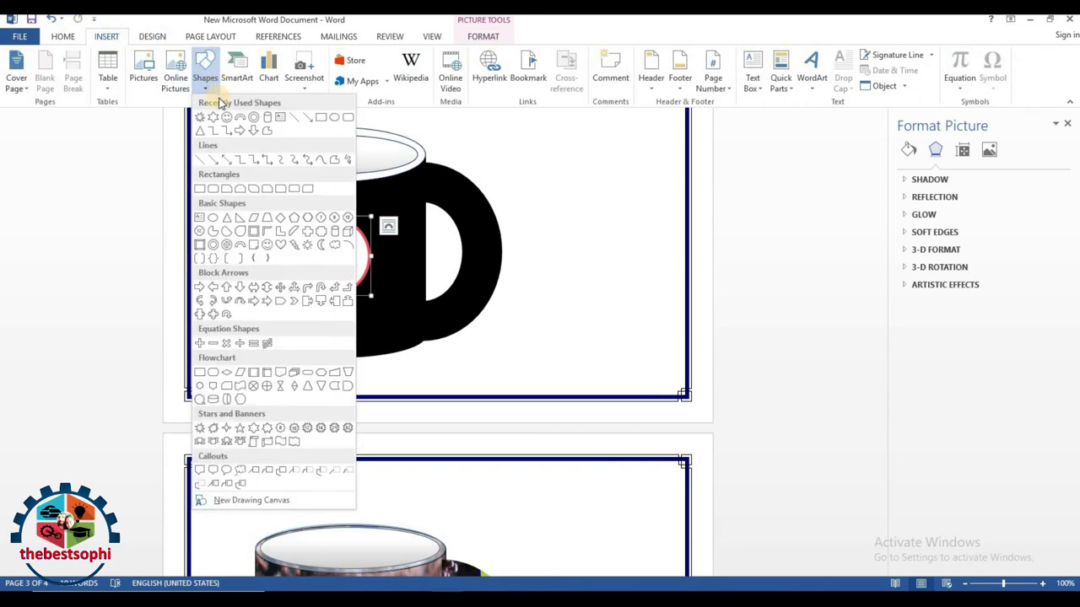
left_click(227, 118)
left_click_drag(261, 184, 297, 221)
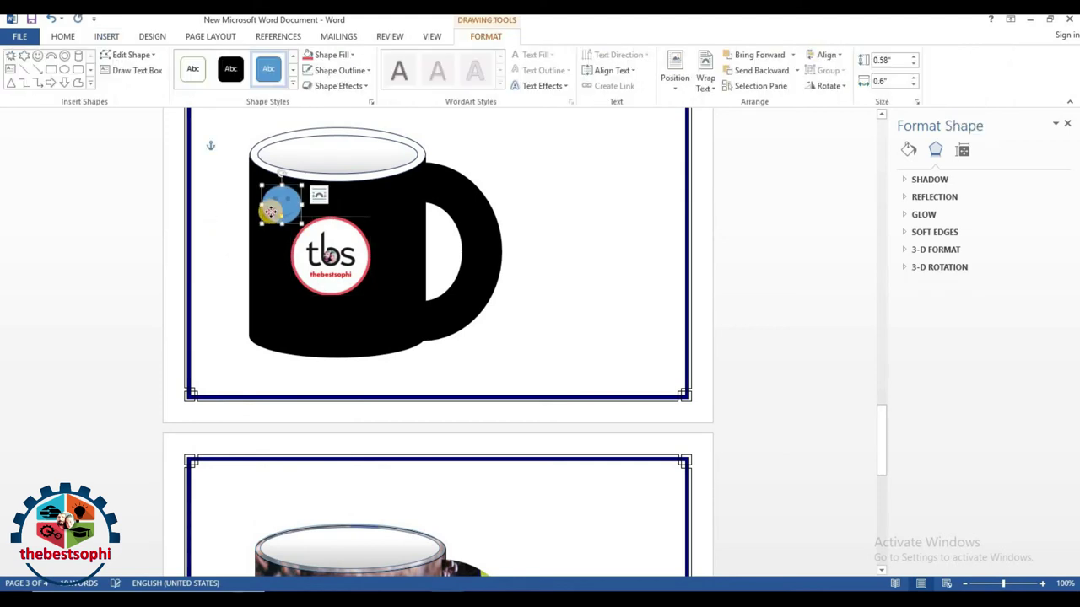
left_click(331, 55)
left_click(339, 160)
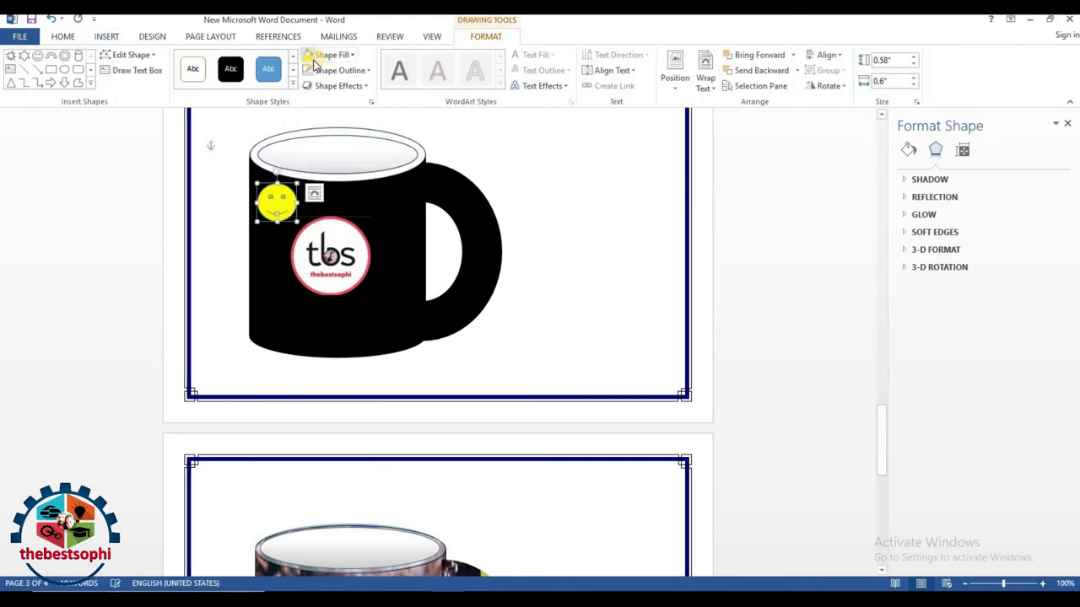
left_click(338, 70)
left_click(319, 175)
Copy the smiley and paste a copy onto the mug's lower right.
right_click(272, 207)
left_click(289, 231)
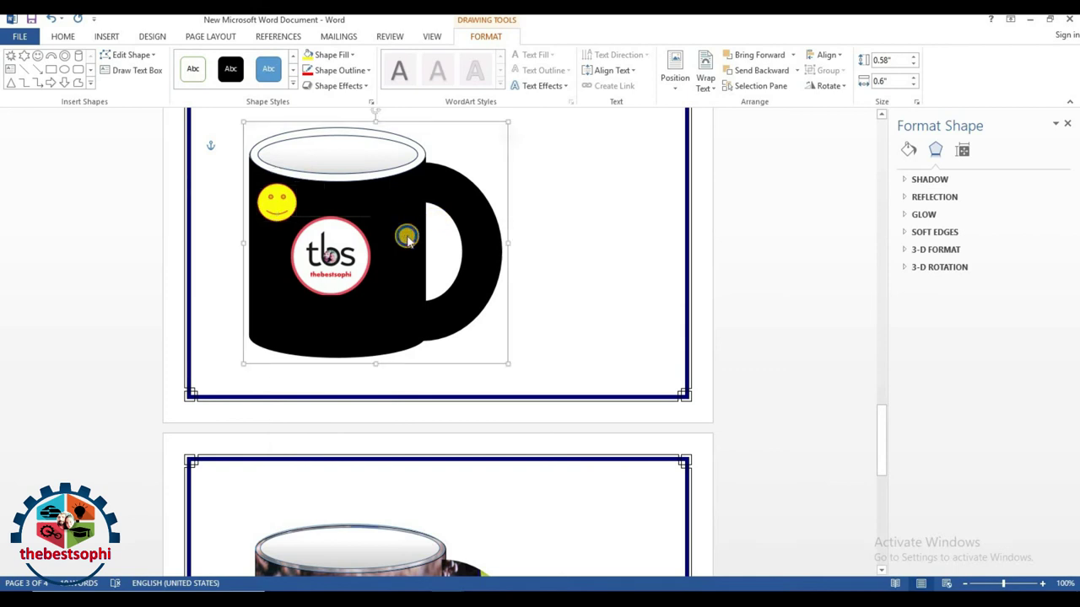
right_click(395, 221)
left_click(430, 285)
mouse_move(274, 135)
left_mouse_down()
mouse_move(413, 331)
mouse_move(414, 210)
left_mouse_up()
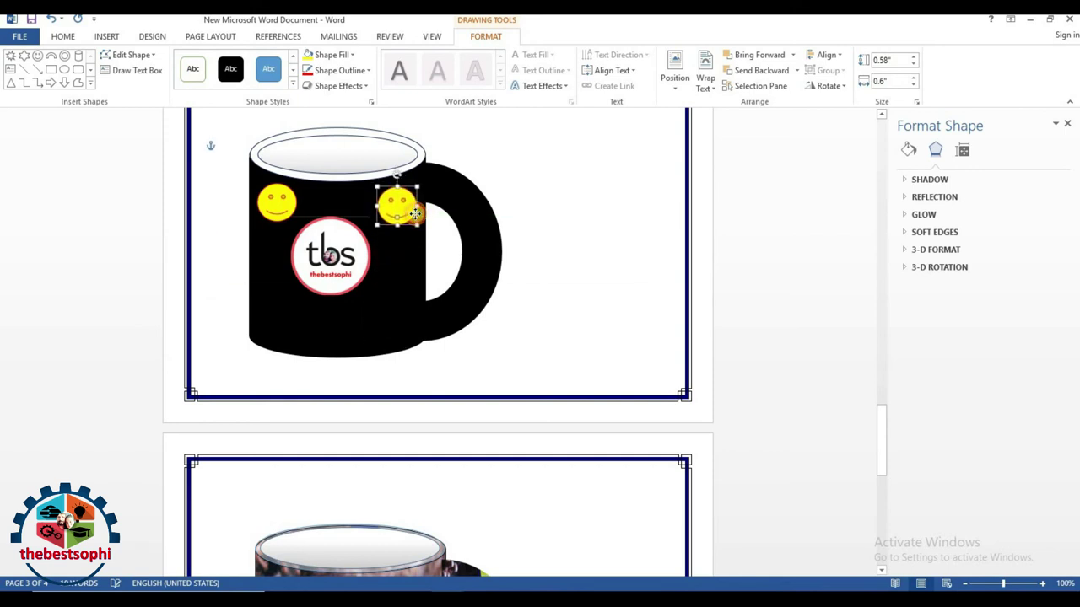
left_click_drag(414, 210, 408, 336)
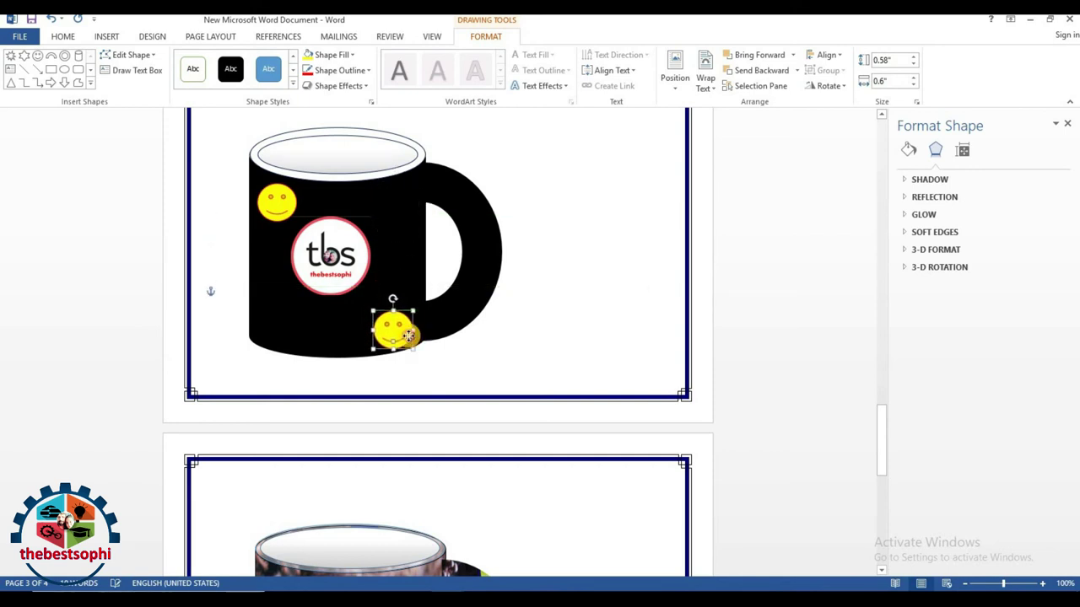
Paste a 0.38-inch smiley onto the handle and move the bottom smiley up below the rim.
right_click(477, 198)
left_click(504, 258)
mouse_move(288, 126)
left_mouse_down()
mouse_move(266, 149)
mouse_move(365, 187)
left_mouse_up()
left_click_drag(480, 251, 482, 265)
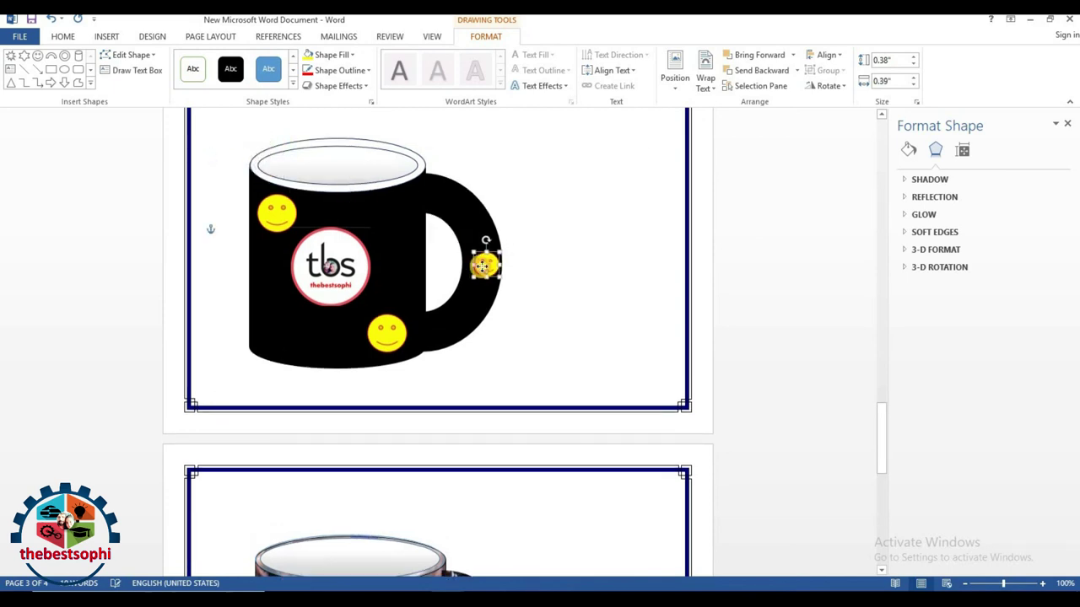
left_click(571, 233)
left_click_drag(393, 347, 394, 226)
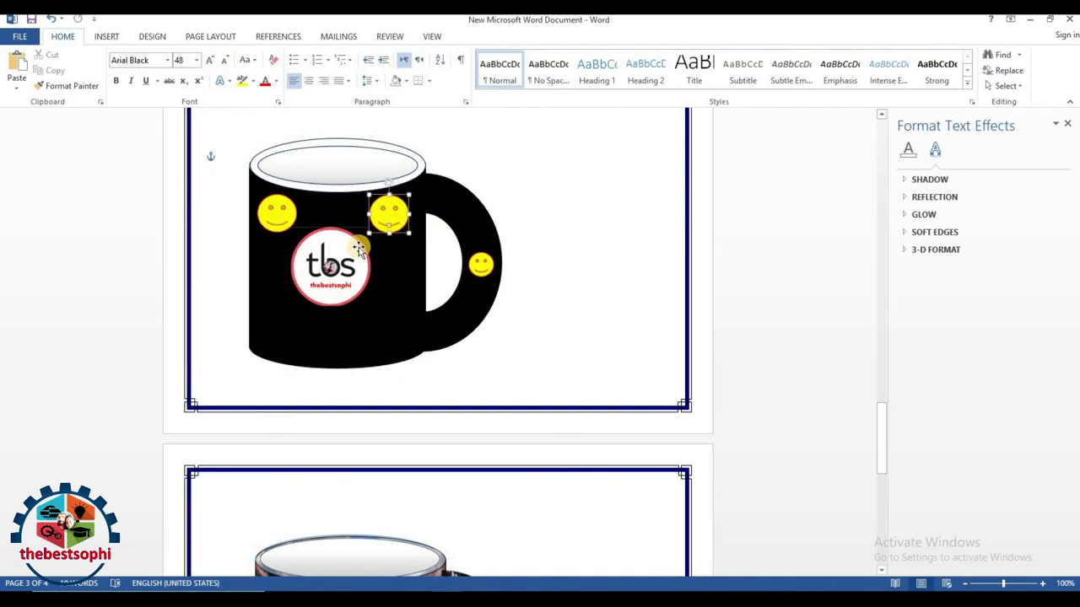
Delete the extra upper-right smiley, keeping the upper-left one.
left_click(337, 277)
left_click(385, 221)
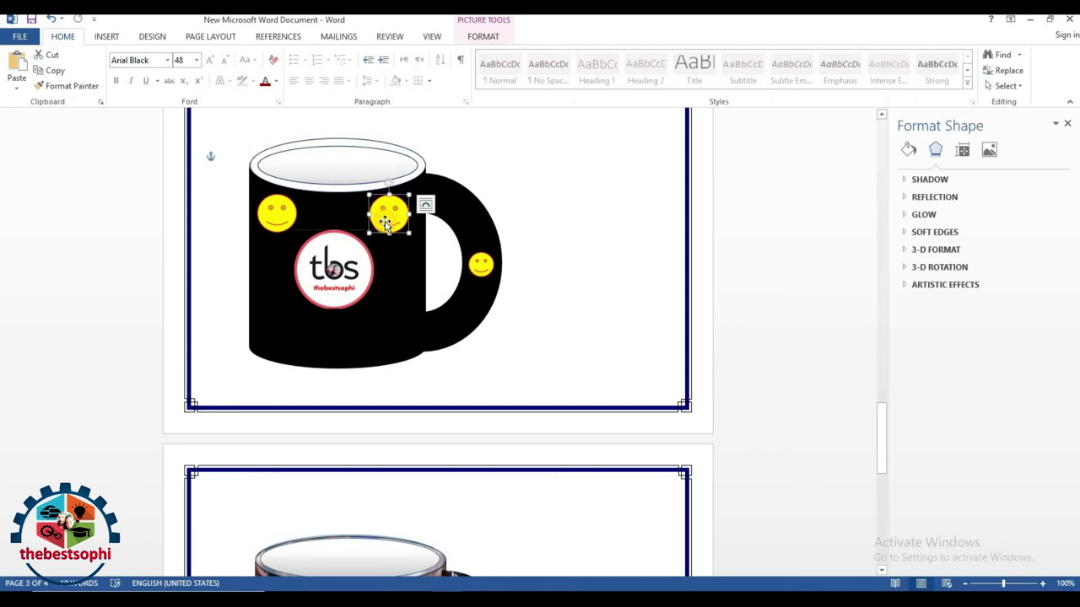
key("Delete")
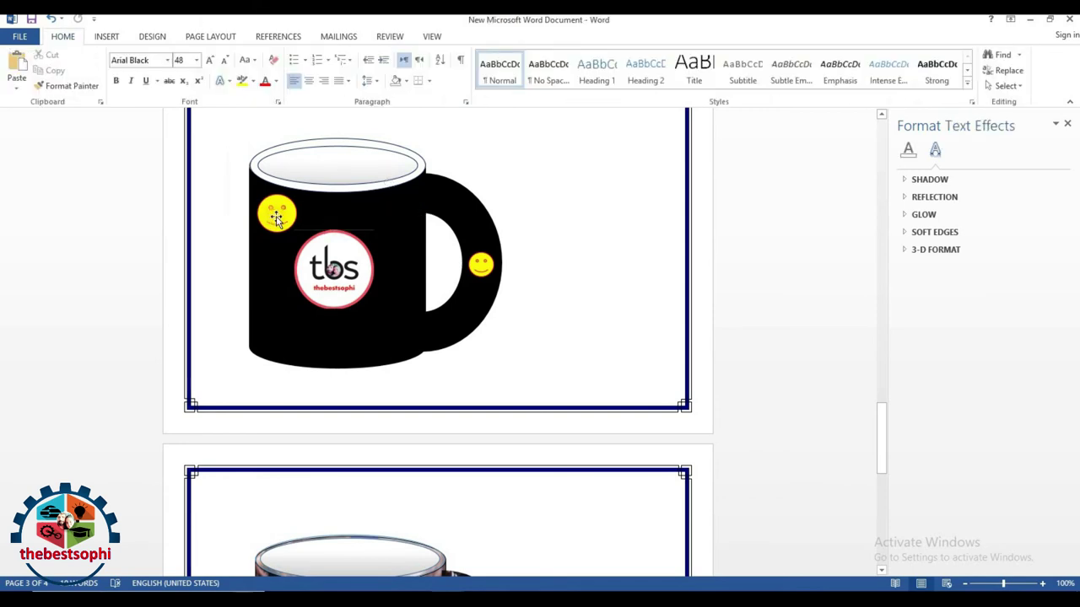
left_click(276, 219)
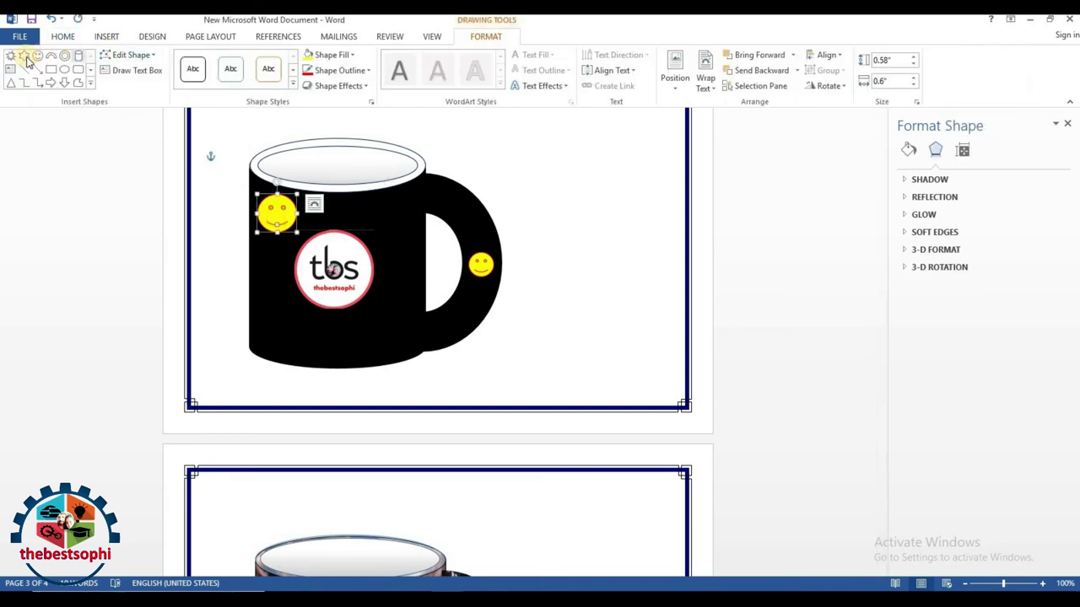
Draw a yellow six-point star on the mug's front and paste a copy onto the handle.
left_click_drag(376, 310, 415, 361)
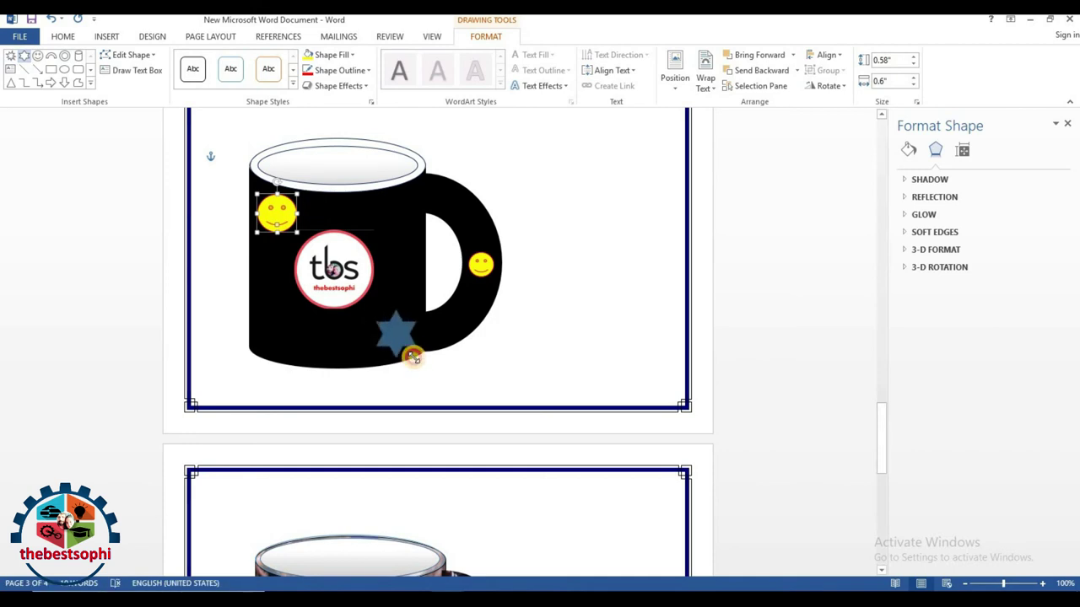
left_click(328, 57)
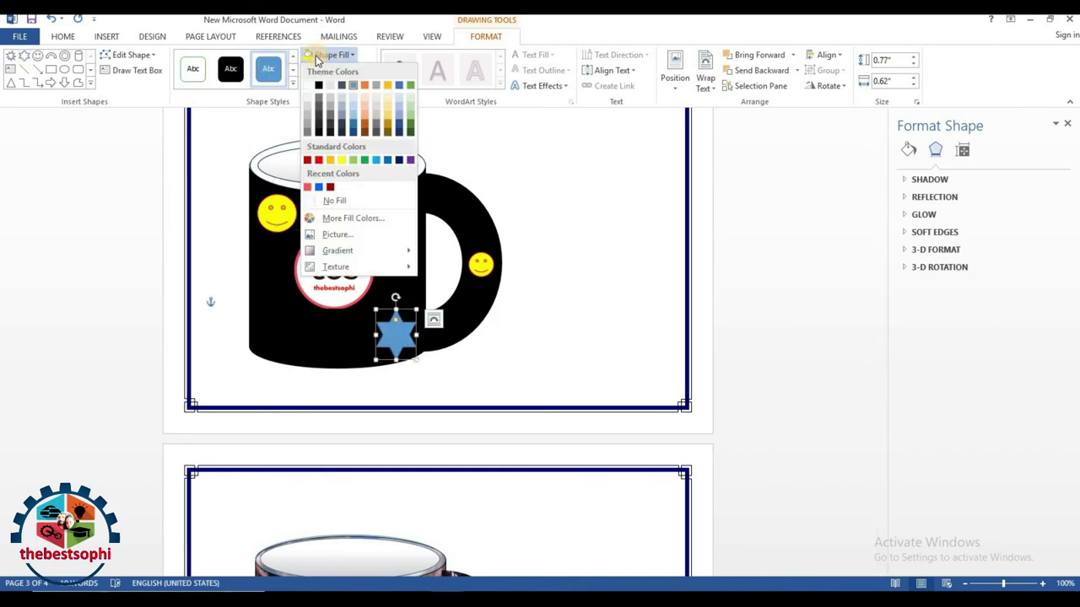
left_click(313, 55)
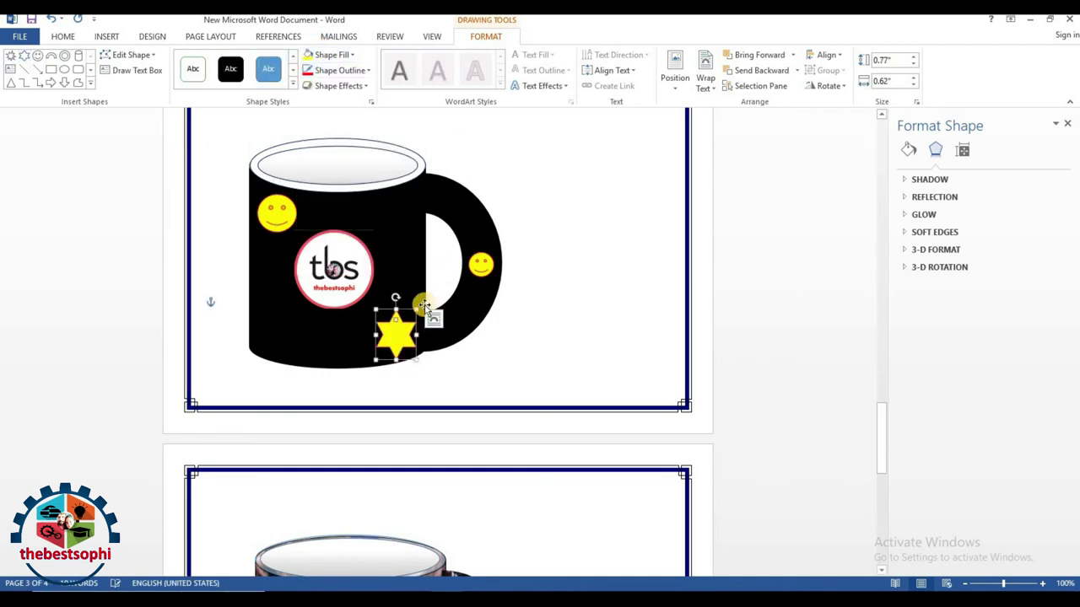
right_click(394, 342)
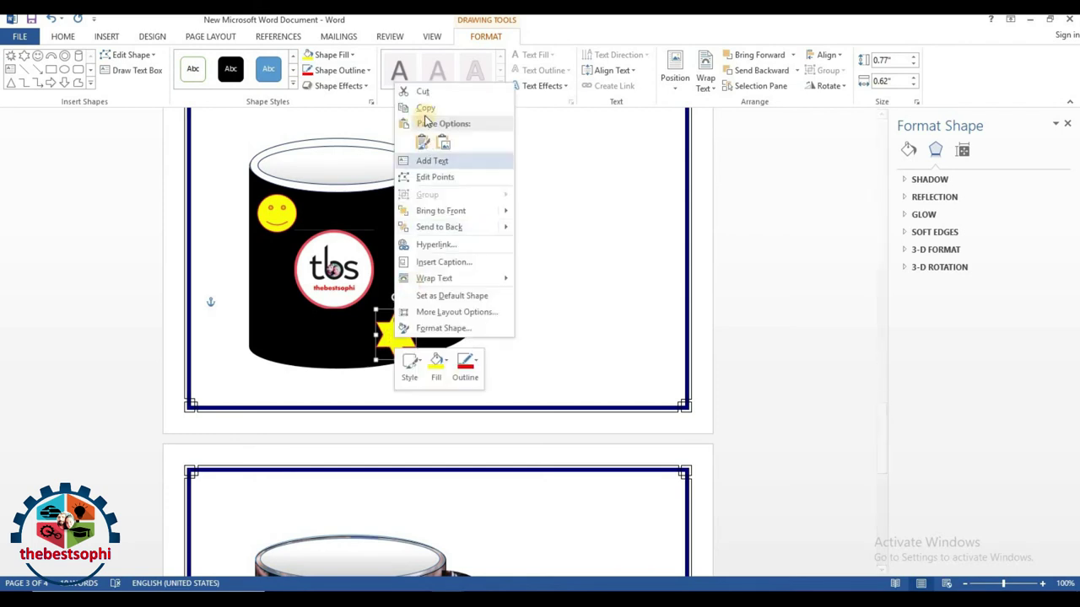
left_click(426, 102)
right_click(439, 197)
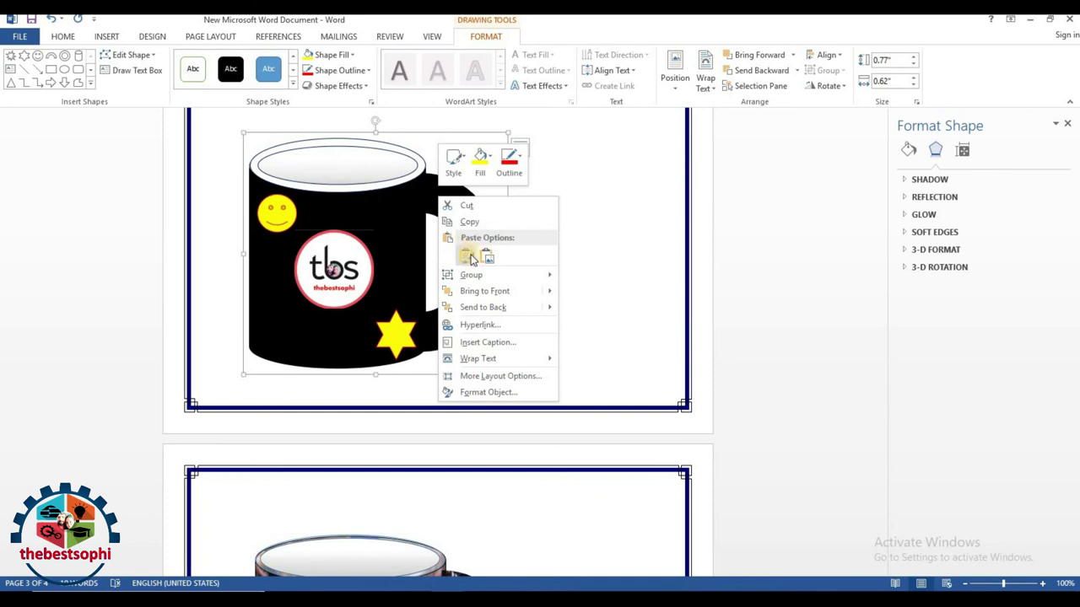
left_click(468, 258)
left_click_drag(490, 227, 463, 212)
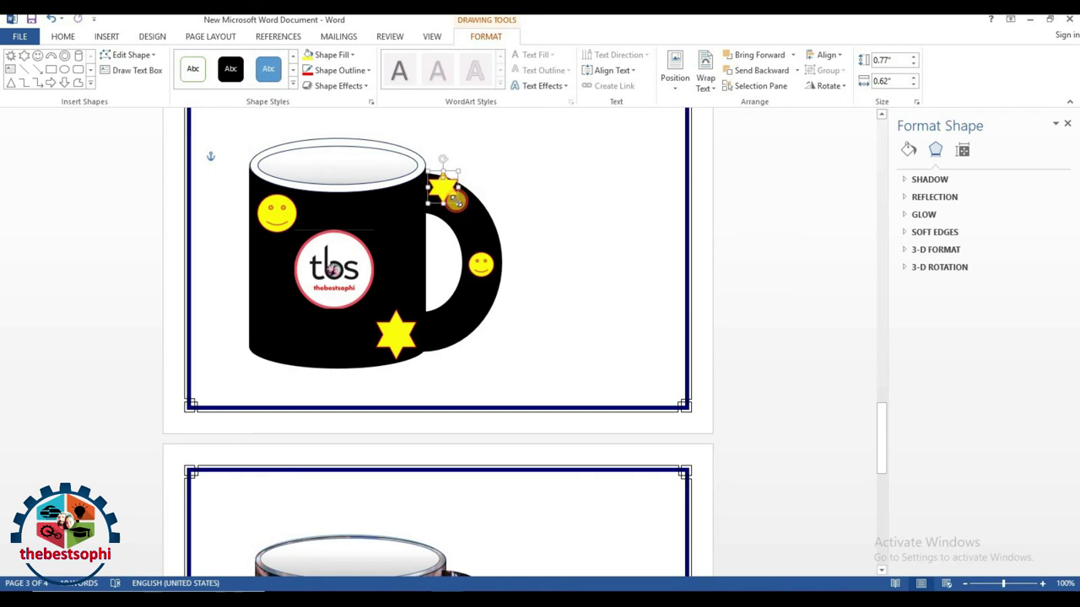
Paste another star copy, shrink it, and place it at the logo's upper right.
right_click(453, 321)
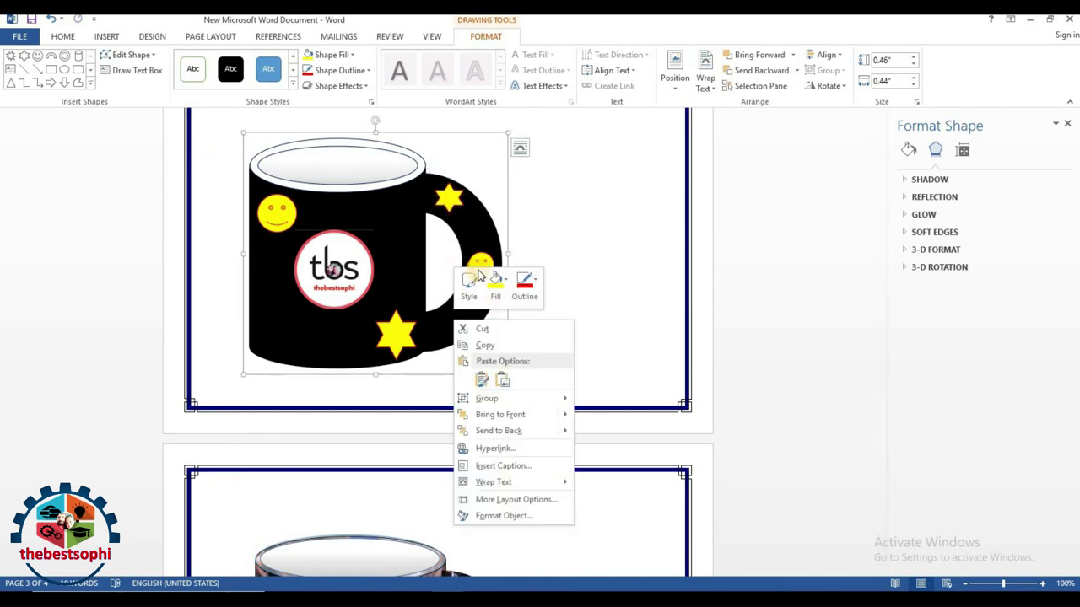
right_click(456, 199)
right_click(452, 200)
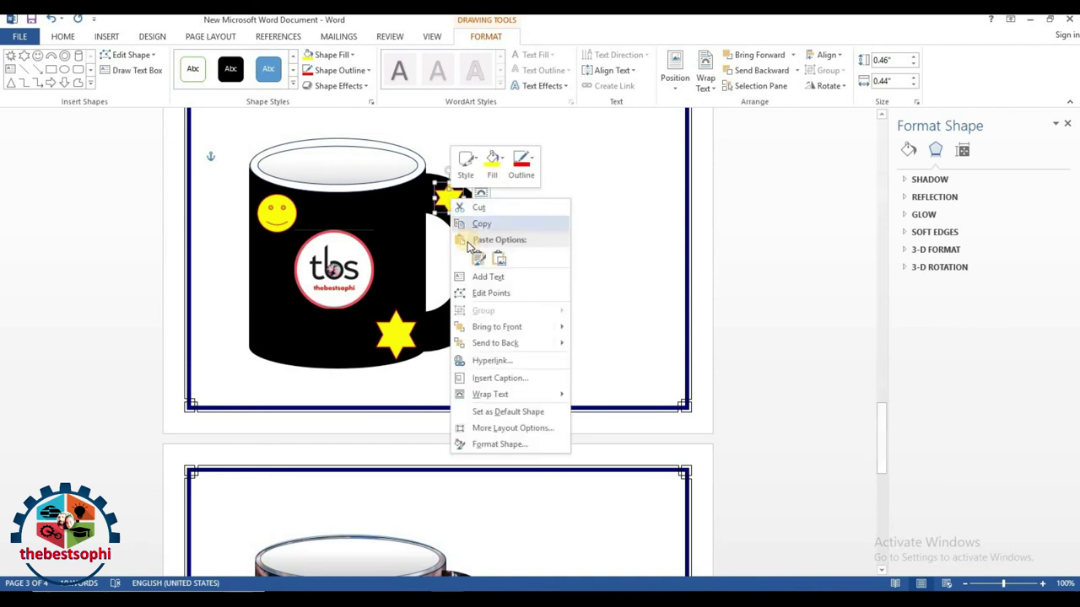
left_click(477, 259)
mouse_move(450, 199)
left_mouse_down()
mouse_move(447, 336)
mouse_move(322, 354)
left_mouse_up()
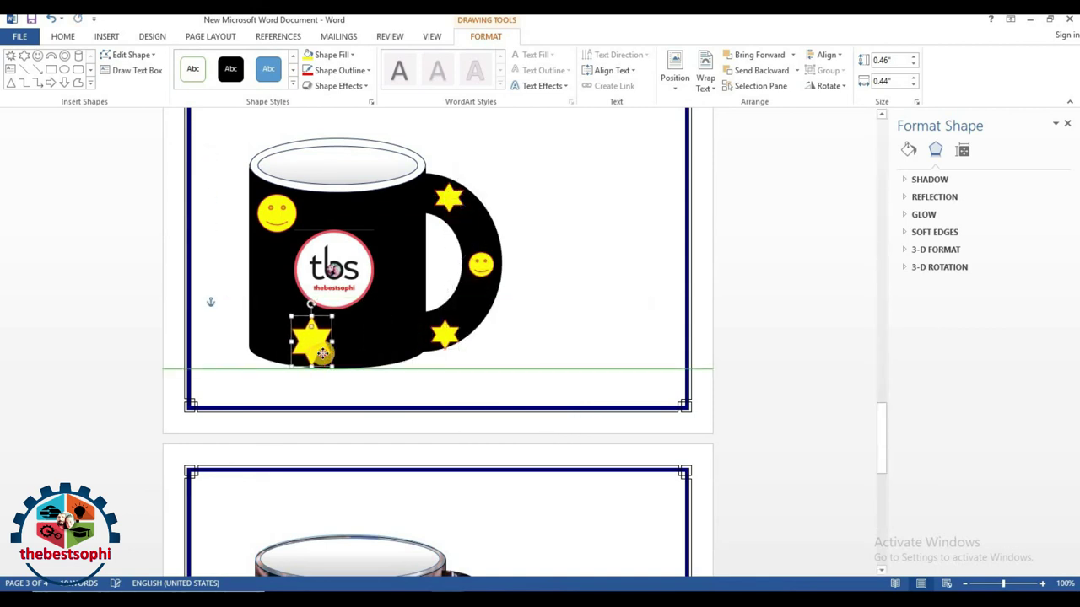
left_click_drag(323, 354, 343, 241)
left_click_drag(251, 307, 346, 371)
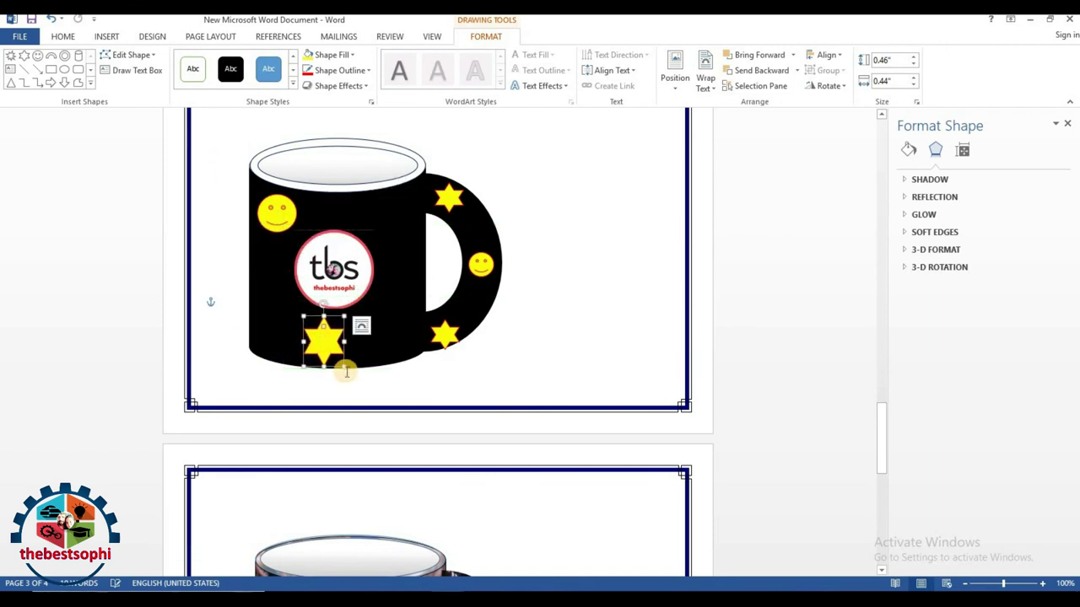
mouse_move(344, 364)
left_mouse_down()
mouse_move(336, 355)
mouse_move(366, 245)
left_mouse_up()
left_click(289, 224)
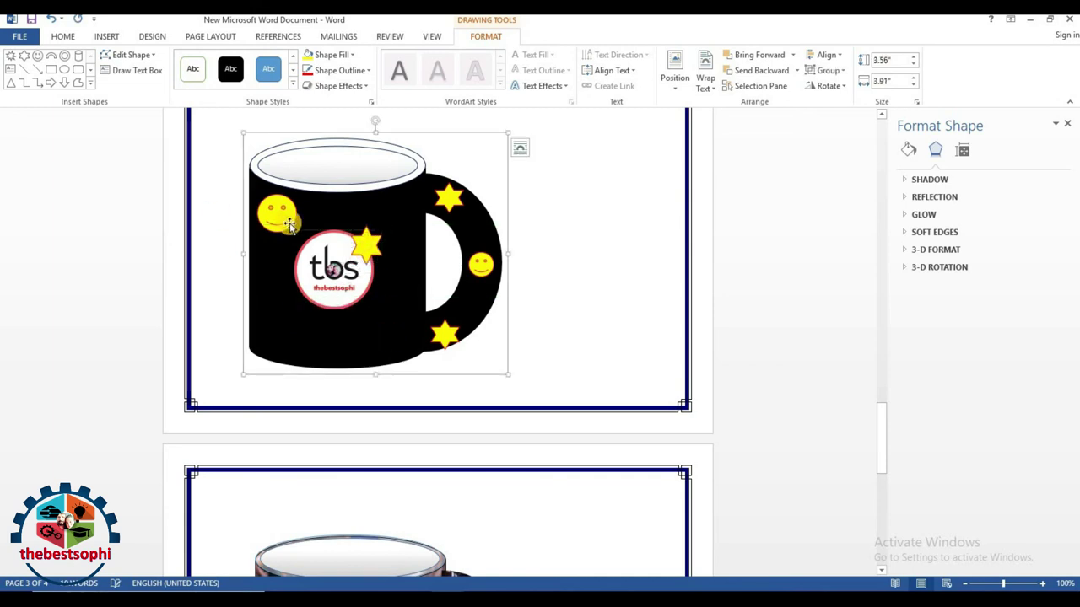
Lower the upper-left smiley to the mug's front and draw a red-filled explosion shape on the handle.
left_click_drag(276, 210, 283, 327)
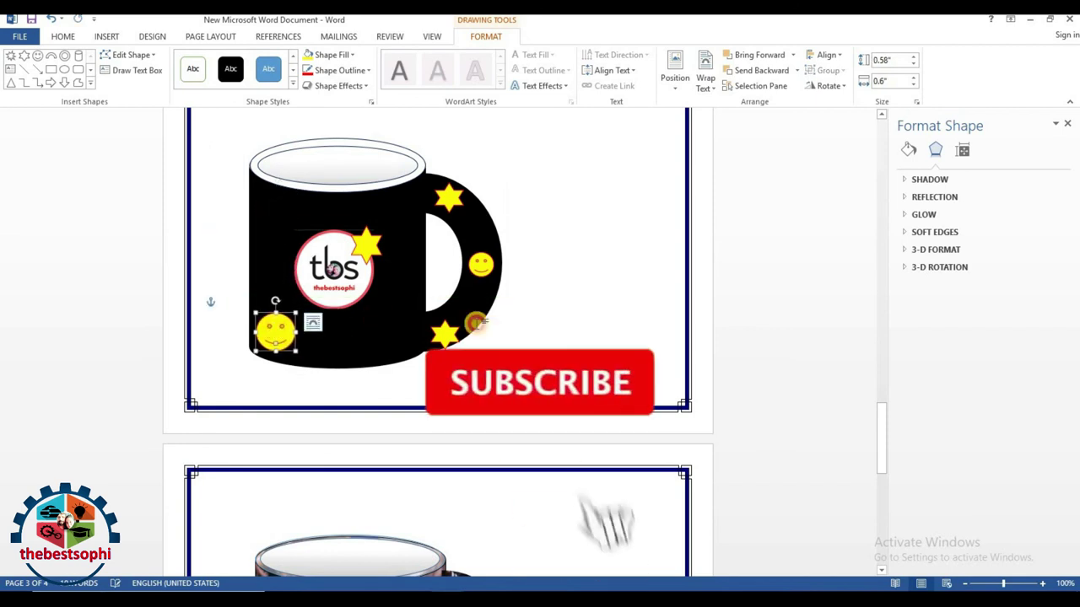
left_click(875, 261)
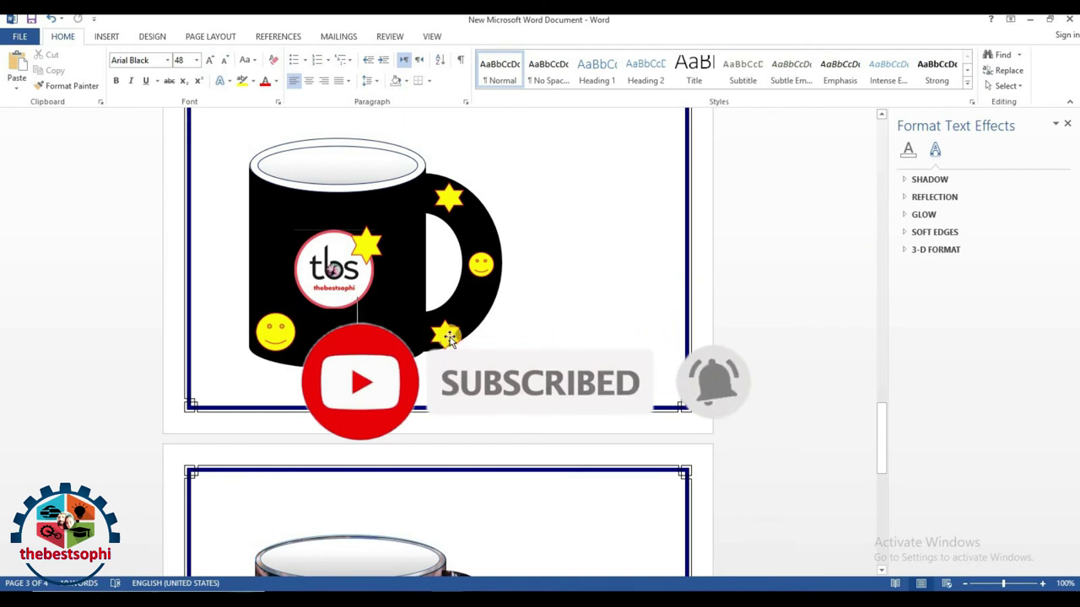
left_click(448, 335)
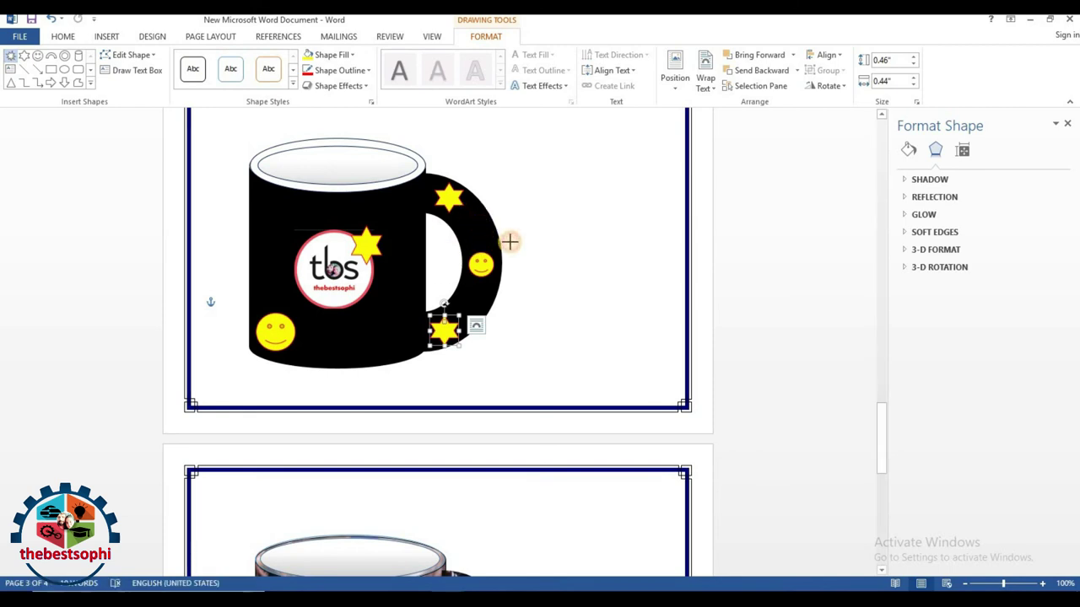
left_click_drag(509, 244, 476, 226)
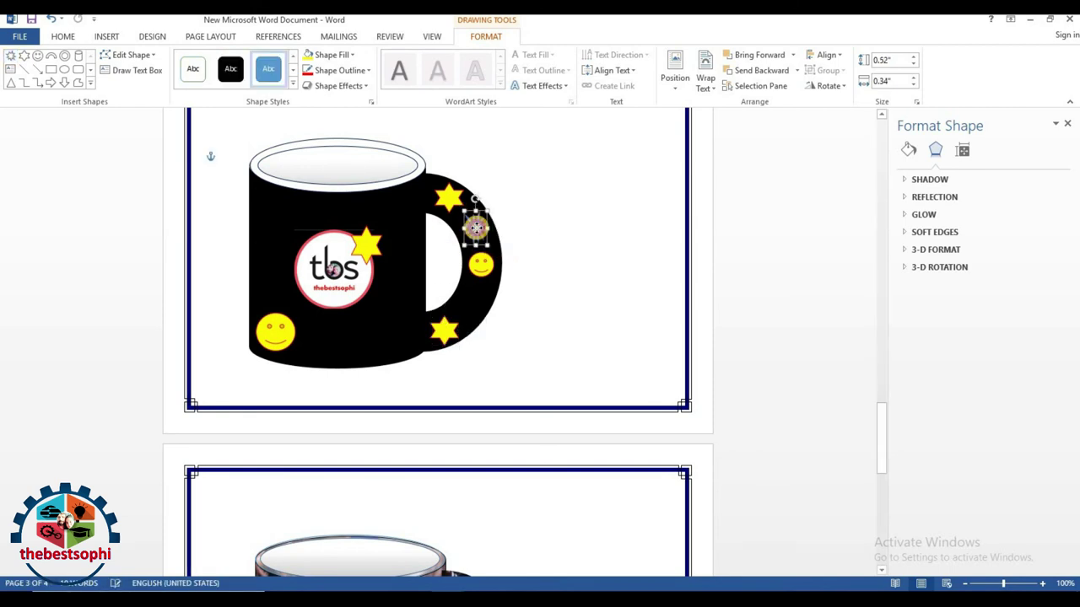
left_click(327, 56)
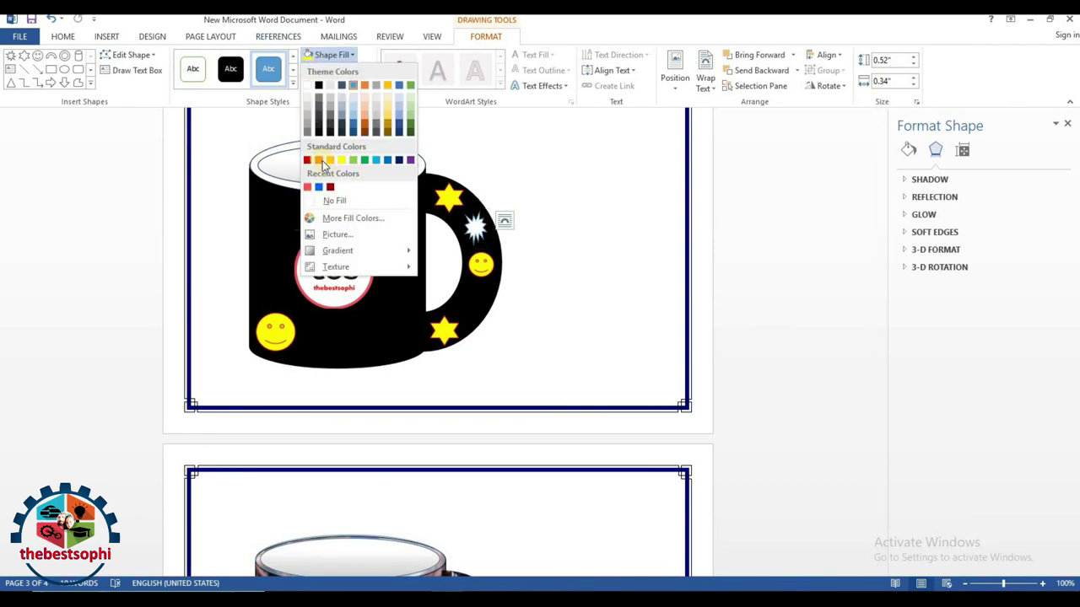
left_click(337, 70)
left_click(337, 70)
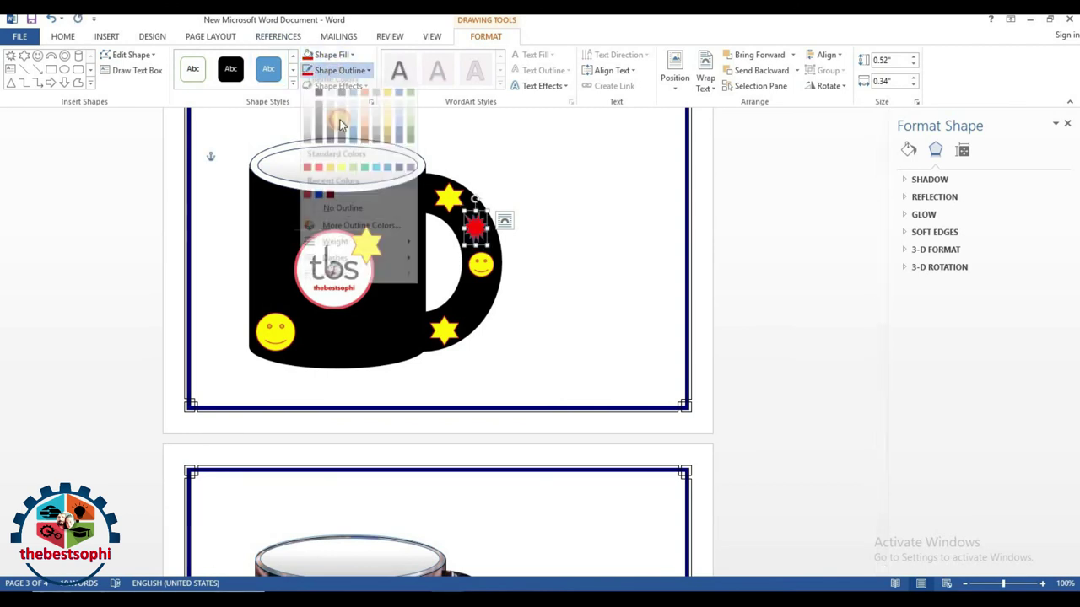
Give the red explosion a yellow outline and paste a copy onto the lower handle.
left_click(340, 175)
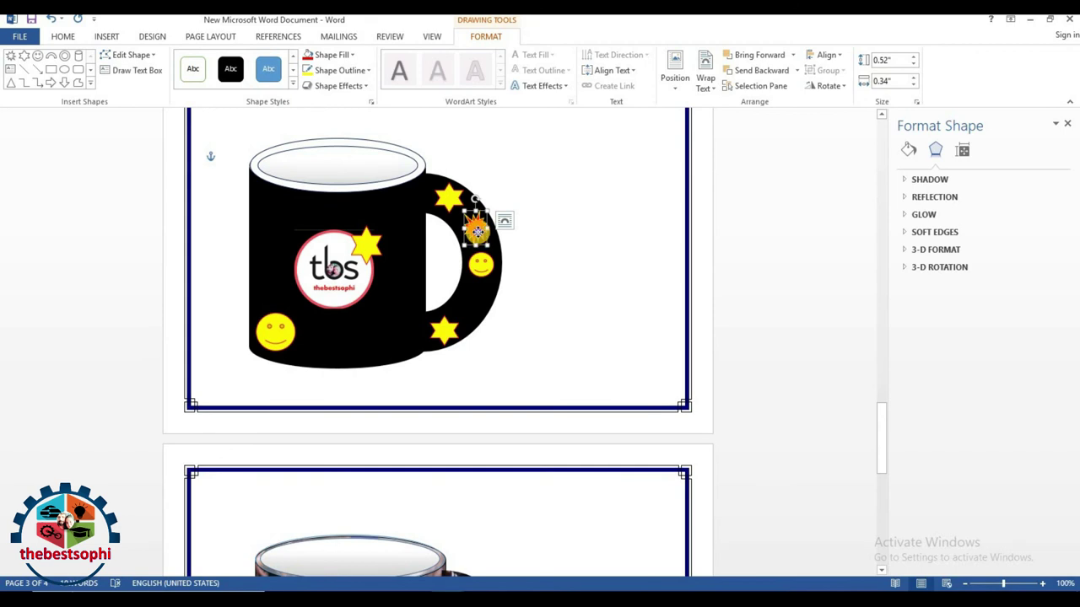
right_click(478, 231)
key("Escape")
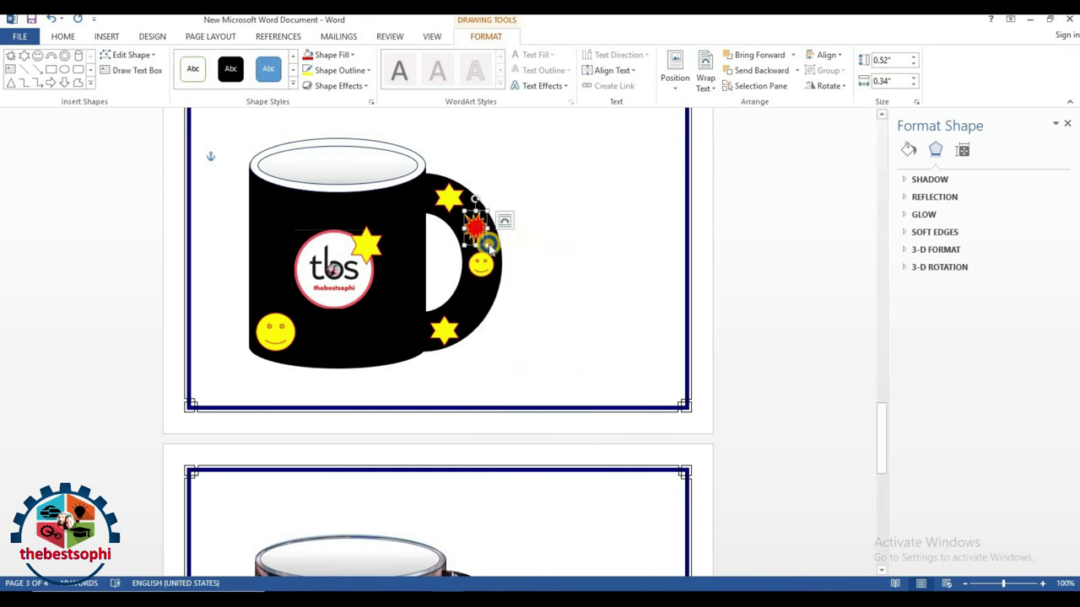
right_click(478, 233)
left_click(505, 292)
left_click_drag(481, 233, 477, 303)
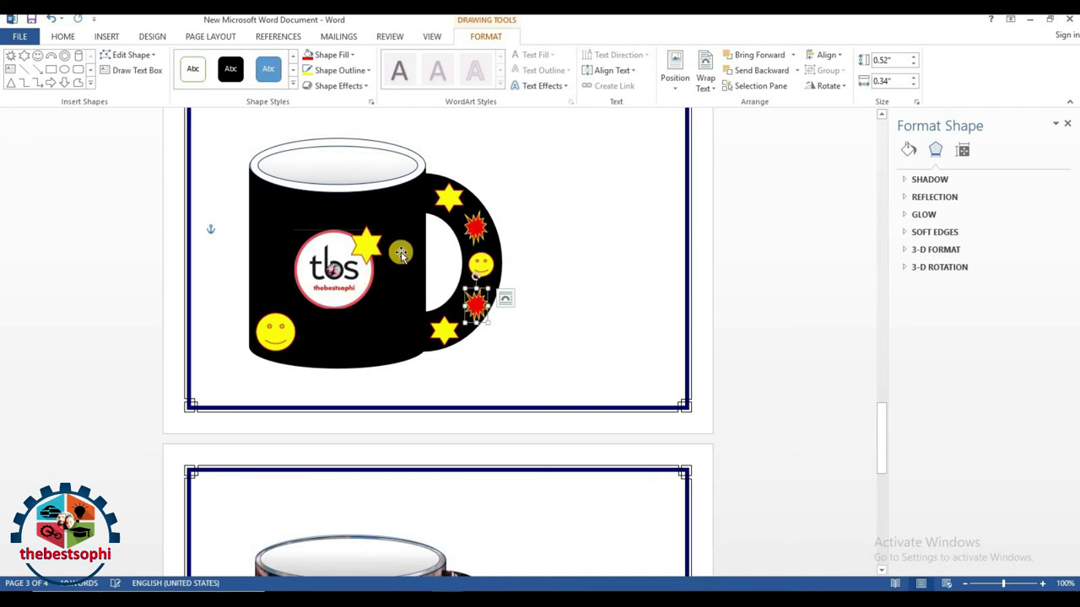
Paste three more red explosions: left of the logo, on the lower front, and toward the handle.
left_click(401, 255)
right_click(415, 270)
left_click(436, 320)
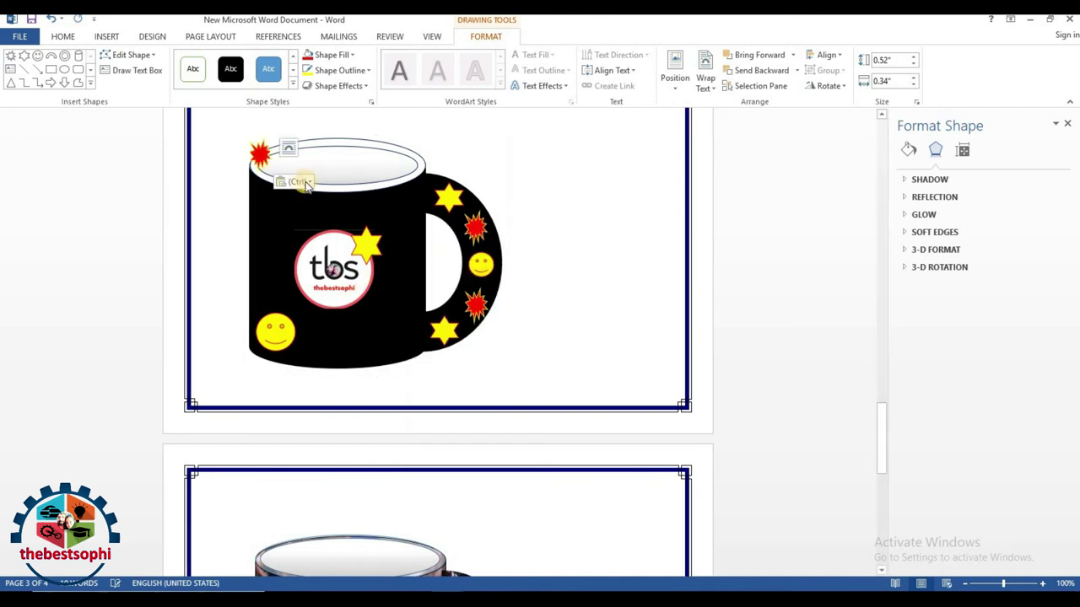
left_click_drag(260, 154, 271, 220)
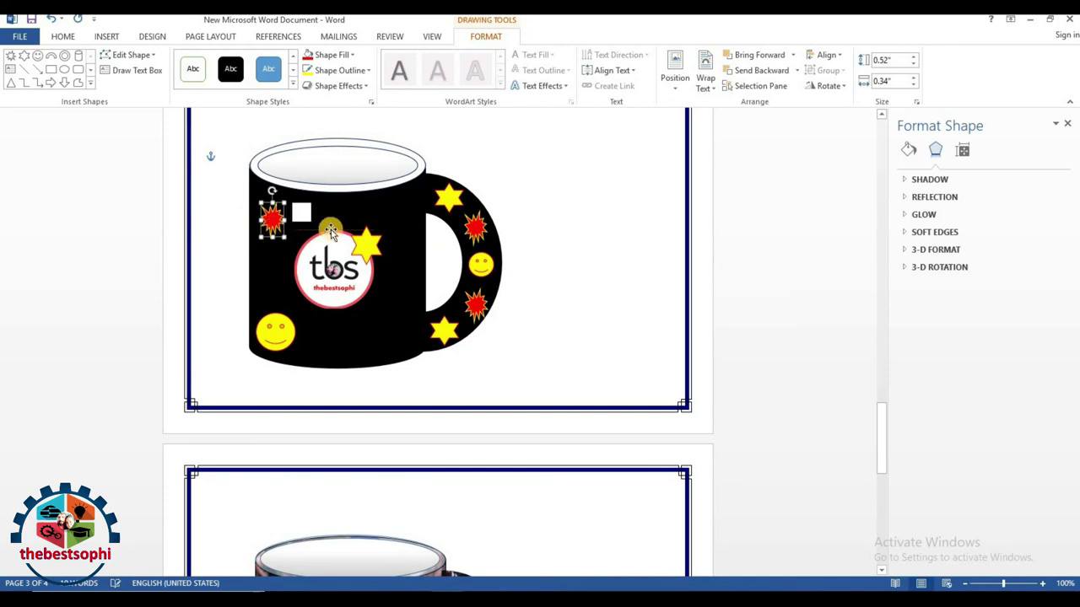
right_click(267, 228)
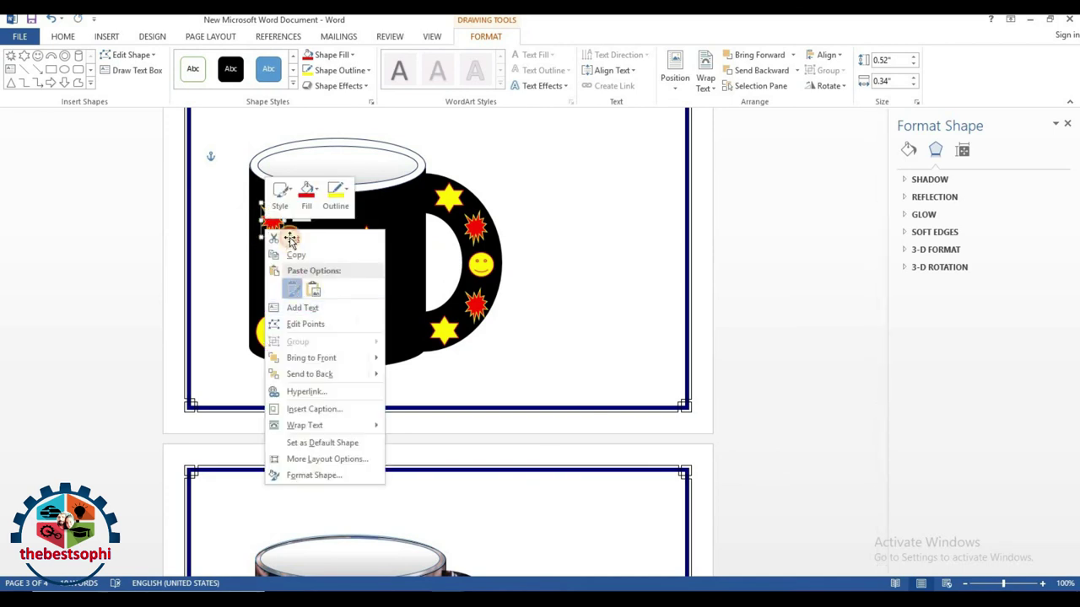
left_click(296, 254)
key("ctrl+v")
left_click_drag(278, 226, 386, 332)
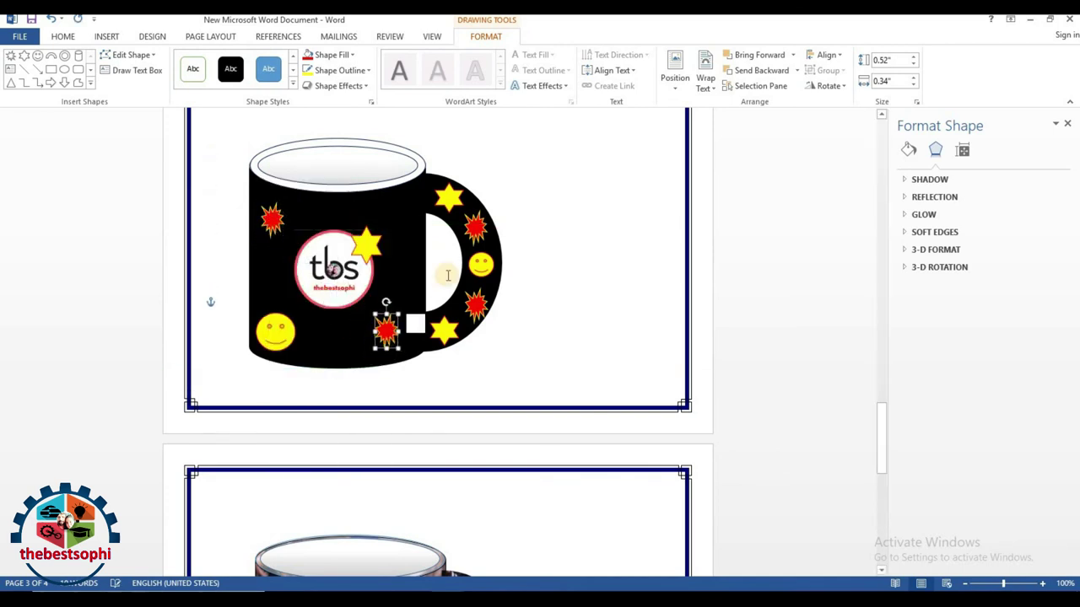
left_click(399, 220)
right_click(401, 219)
left_click(426, 280)
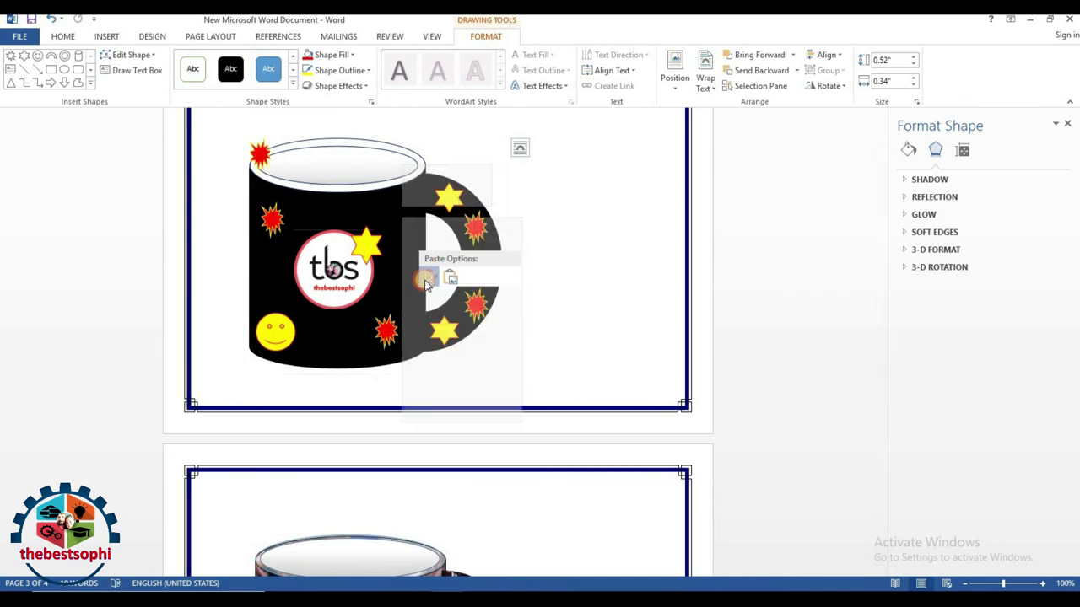
mouse_move(265, 243)
left_mouse_down()
mouse_move(384, 245)
mouse_move(364, 245)
left_mouse_up()
Copy the yellow star and paste one at the mug's upper left.
right_click(372, 251)
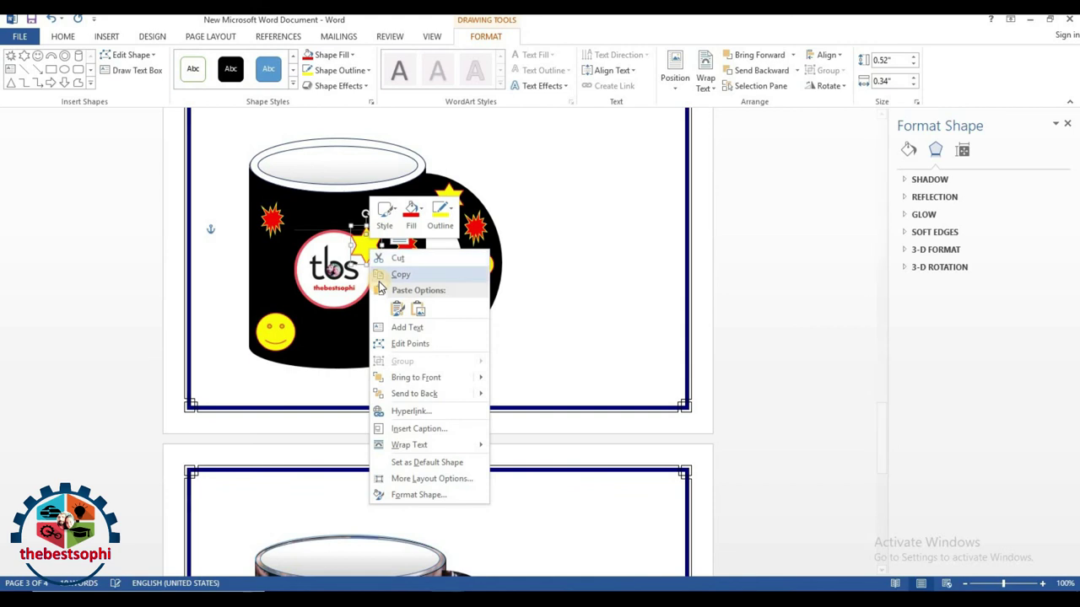
left_click(369, 274)
right_click(280, 253)
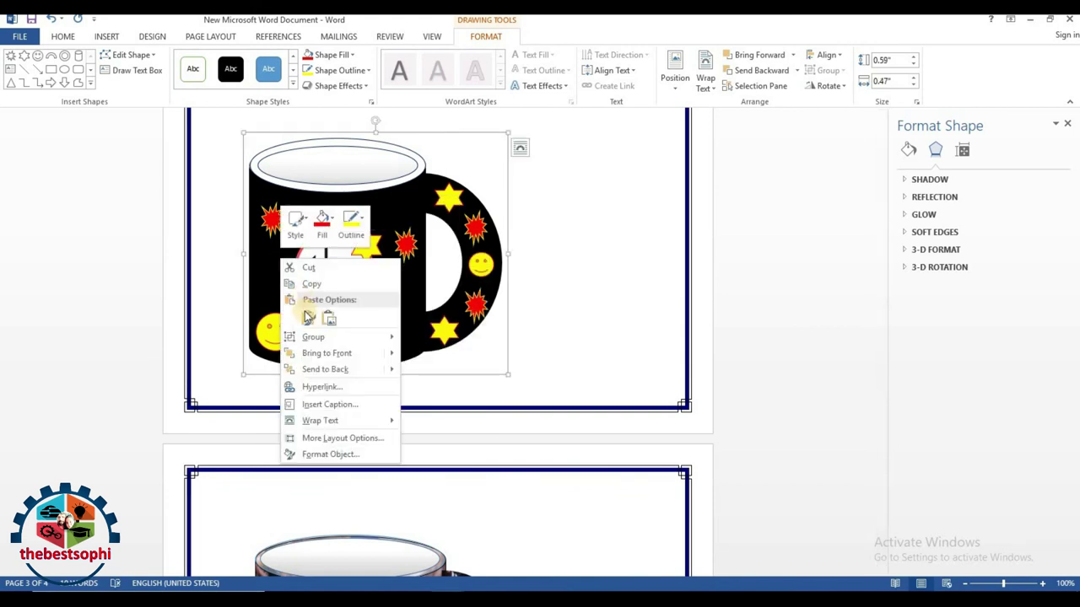
left_click(305, 312)
mouse_move(267, 159)
left_mouse_down()
mouse_move(276, 281)
mouse_move(309, 201)
mouse_move(266, 274)
mouse_move(263, 221)
mouse_move(270, 276)
left_mouse_up()
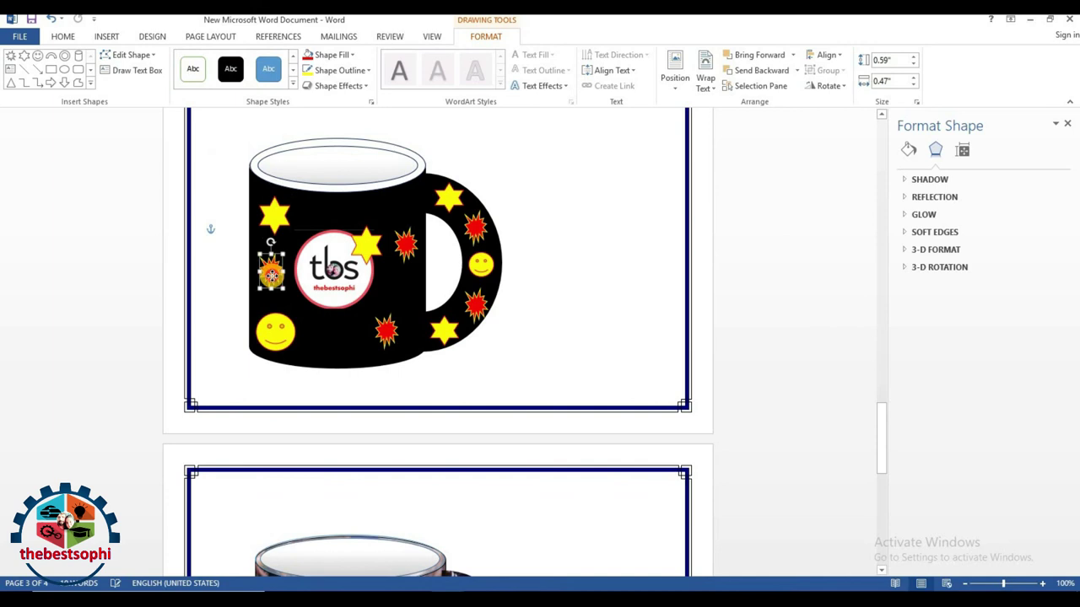
Paste a yellow star copy beside the handle and shift the lower red explosion slightly right.
left_click(269, 218)
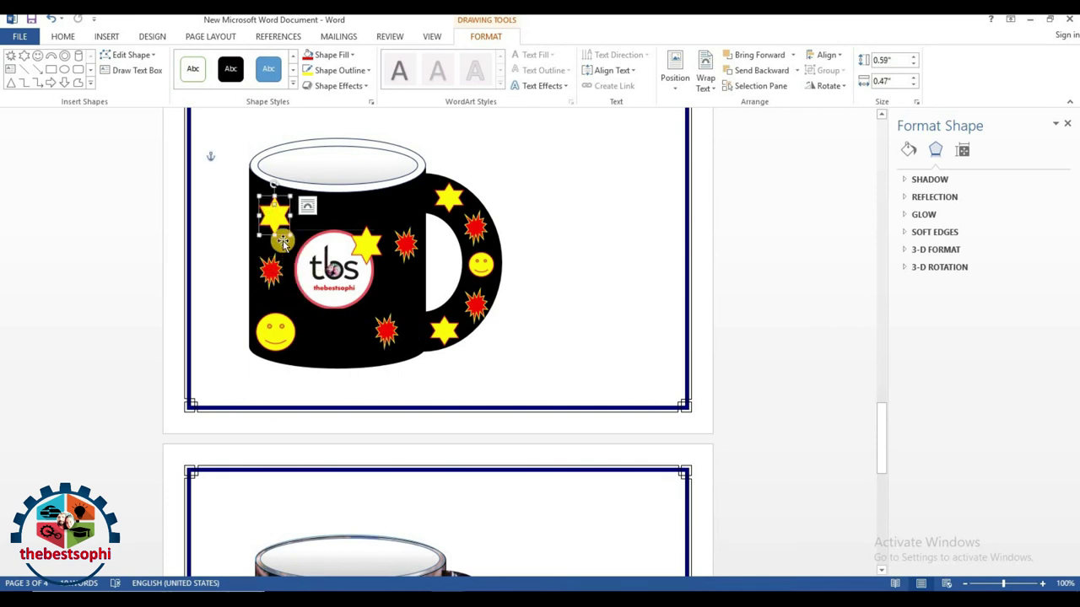
right_click(279, 227)
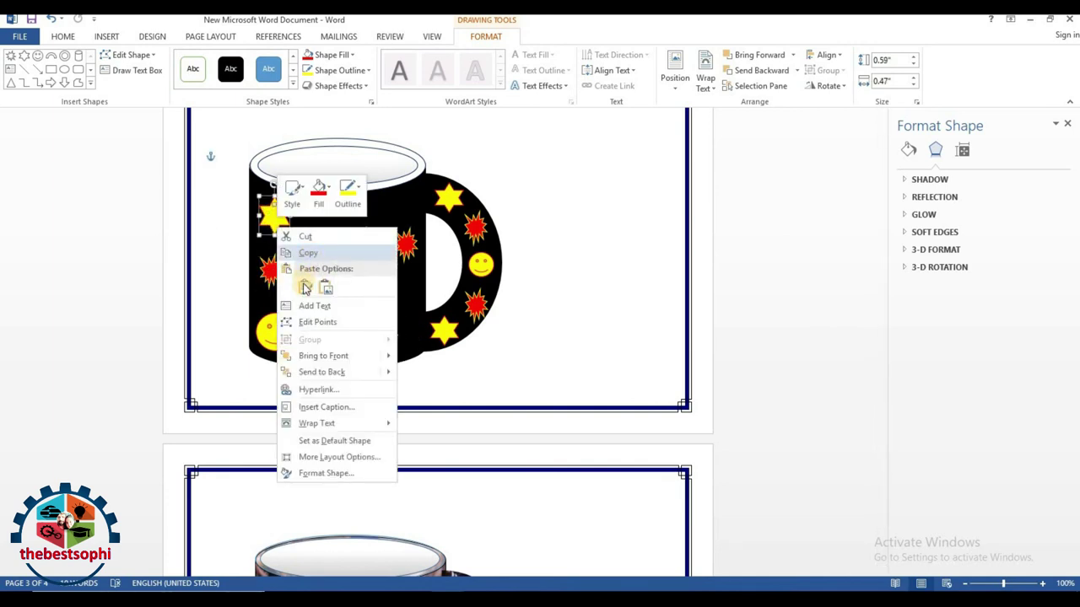
left_click(304, 287)
mouse_move(362, 245)
left_mouse_down()
mouse_move(414, 272)
mouse_move(402, 221)
left_mouse_up()
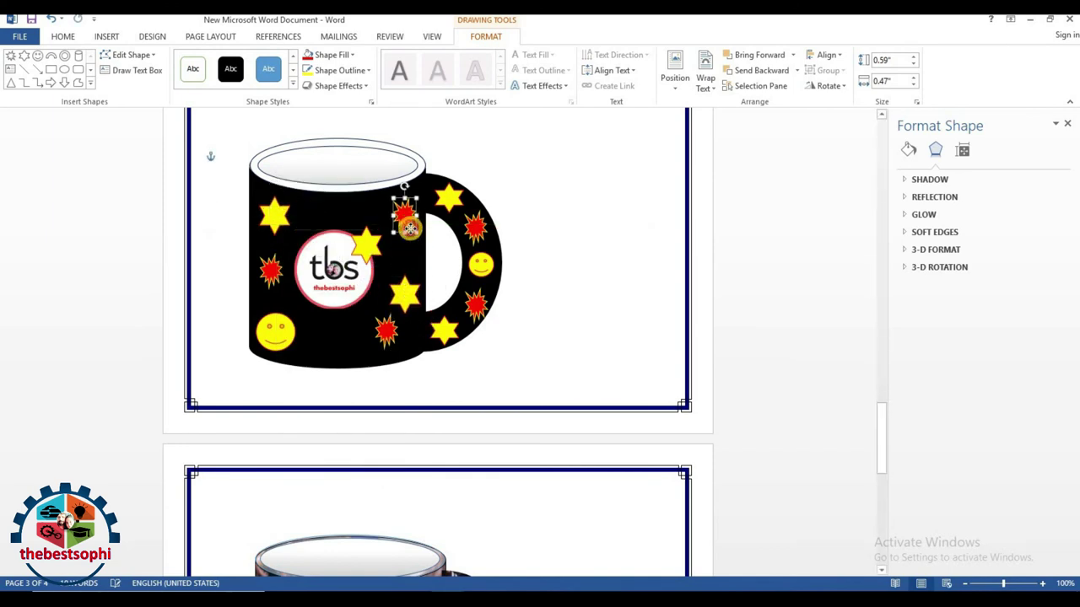
mouse_move(390, 323)
left_mouse_down()
mouse_move(359, 328)
mouse_move(402, 327)
mouse_move(401, 293)
left_mouse_up()
left_click(413, 313)
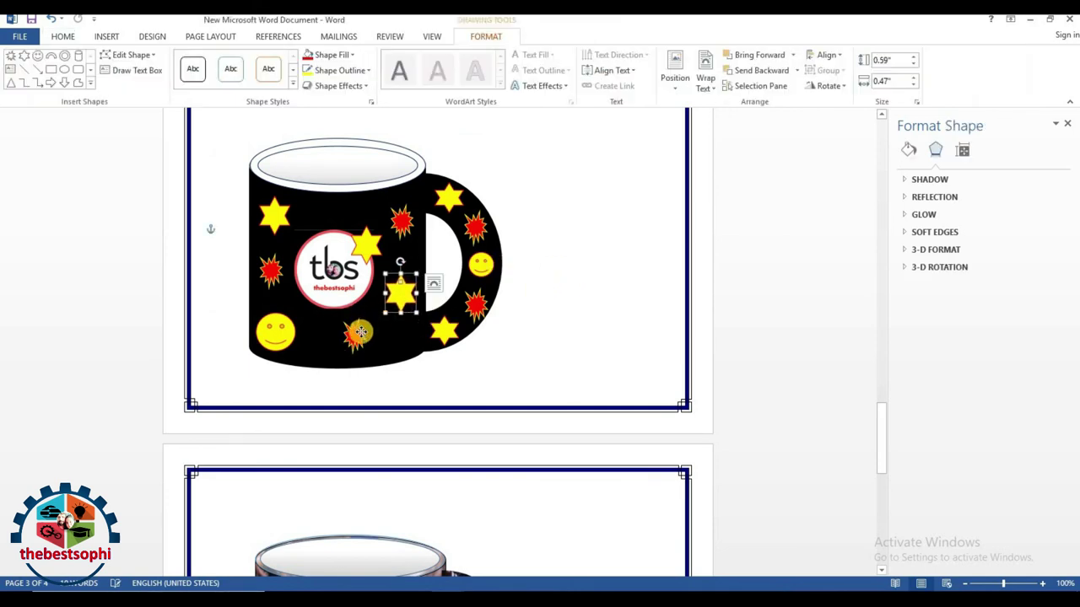
left_click_drag(361, 332, 378, 335)
left_click(493, 138)
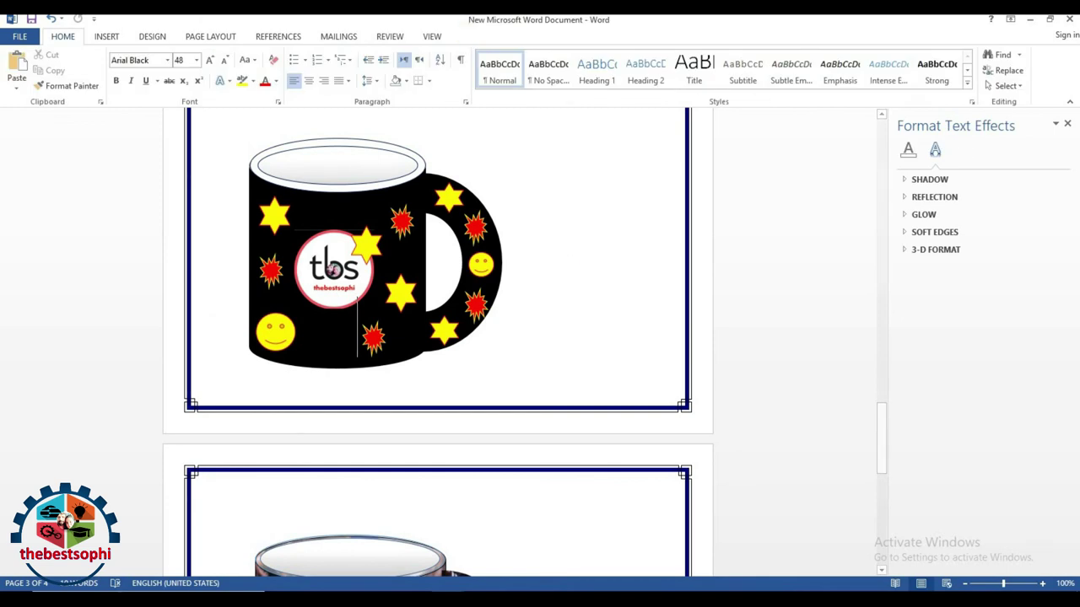
Paste a small yellow face and position it right of the tbs logo, between logo and handle.
right_click(287, 334)
left_click(337, 323)
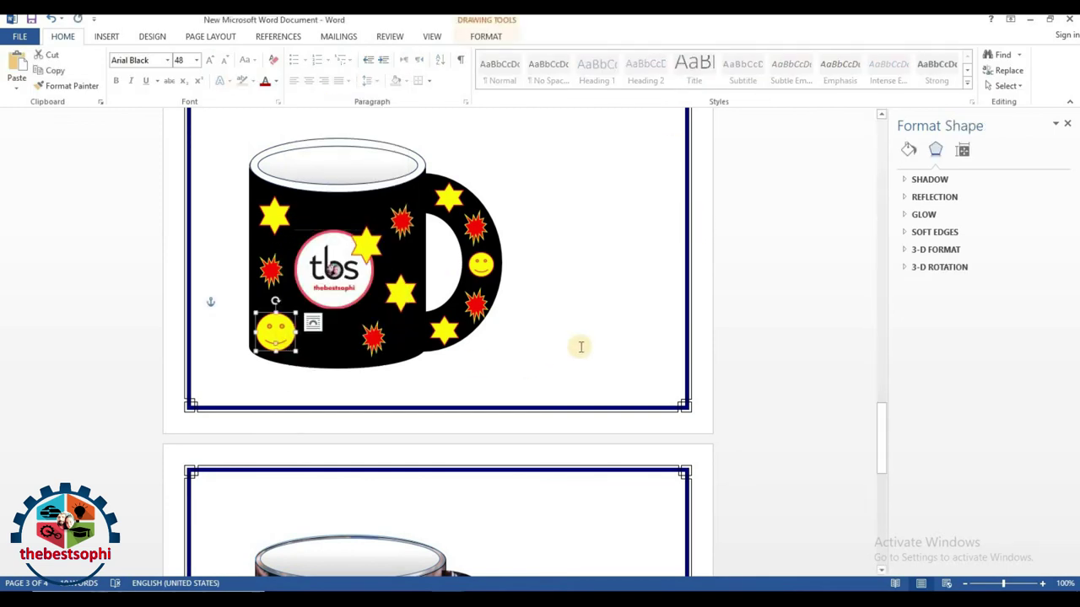
right_click(585, 288)
right_click(333, 245)
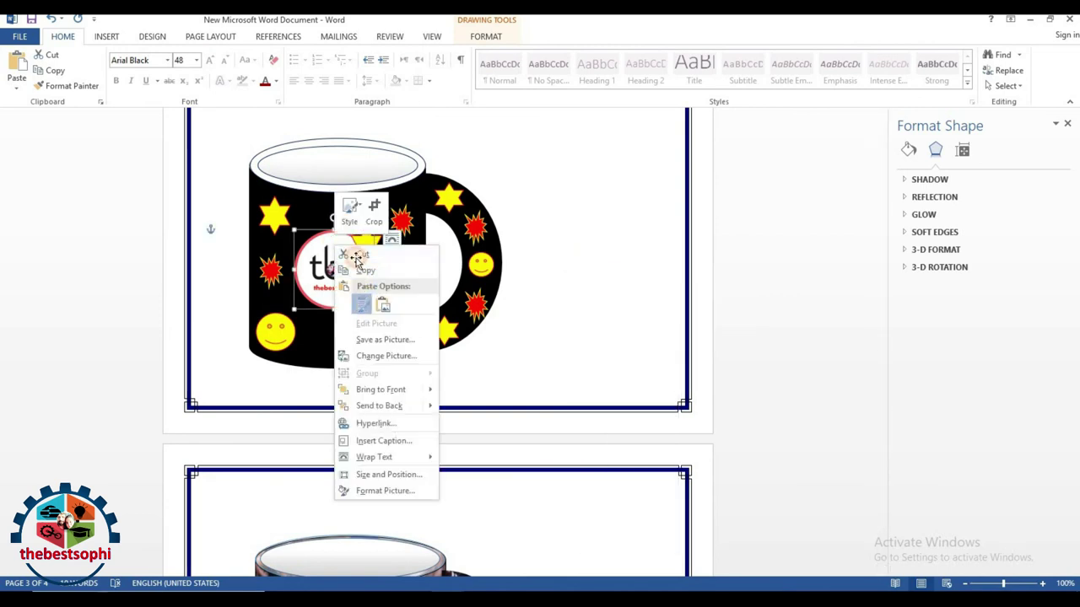
left_click(377, 301)
mouse_move(371, 313)
left_mouse_down()
mouse_move(412, 308)
mouse_move(394, 317)
mouse_move(388, 281)
left_mouse_up()
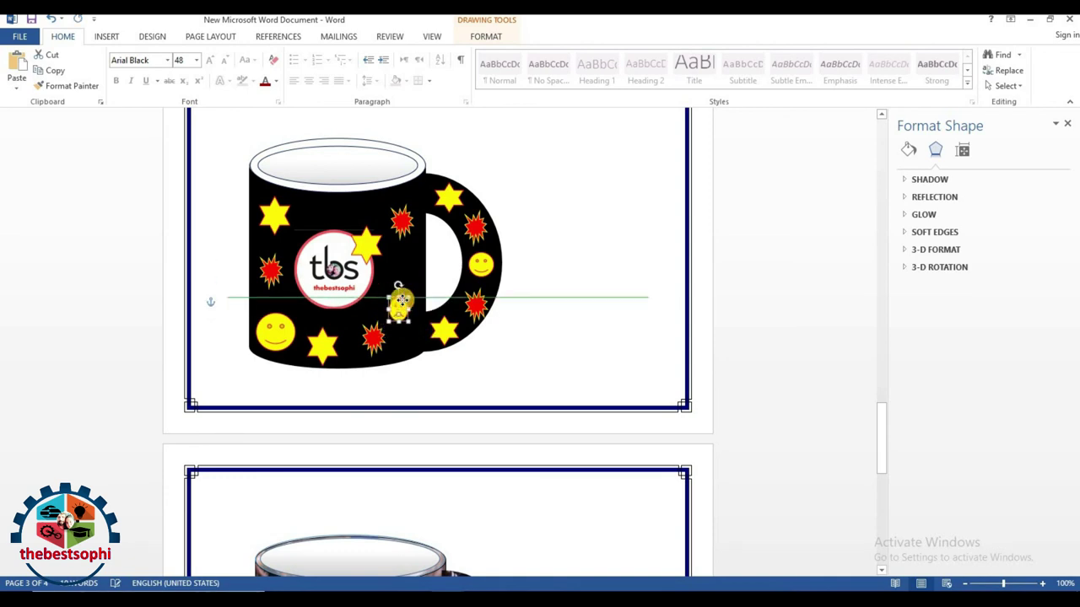
left_click_drag(404, 281, 400, 280)
mouse_move(398, 346)
left_mouse_down()
mouse_move(395, 287)
mouse_move(404, 302)
left_mouse_up()
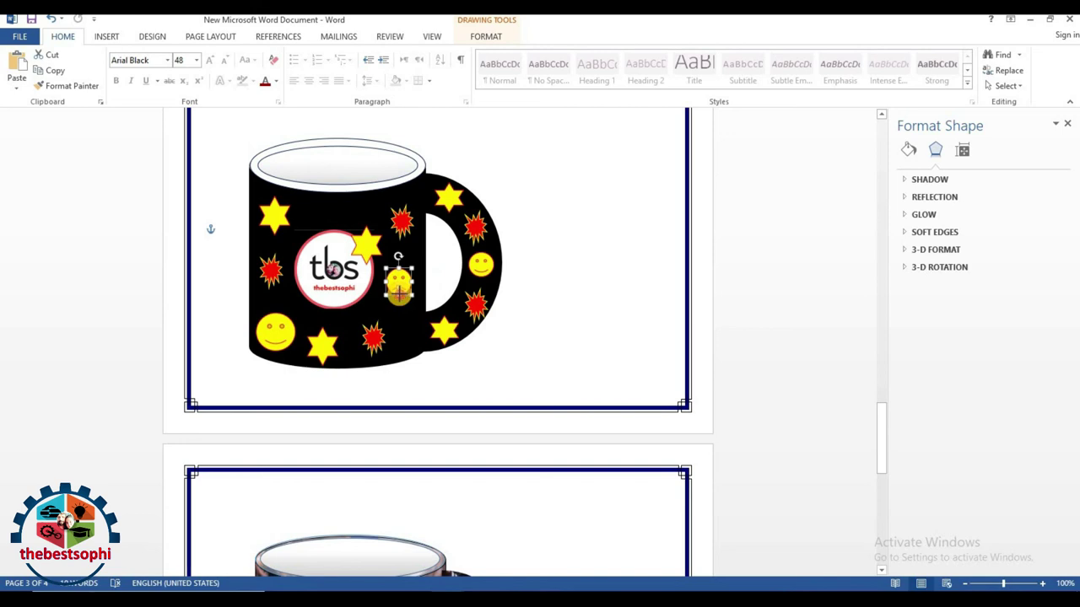
left_click_drag(400, 289, 400, 298)
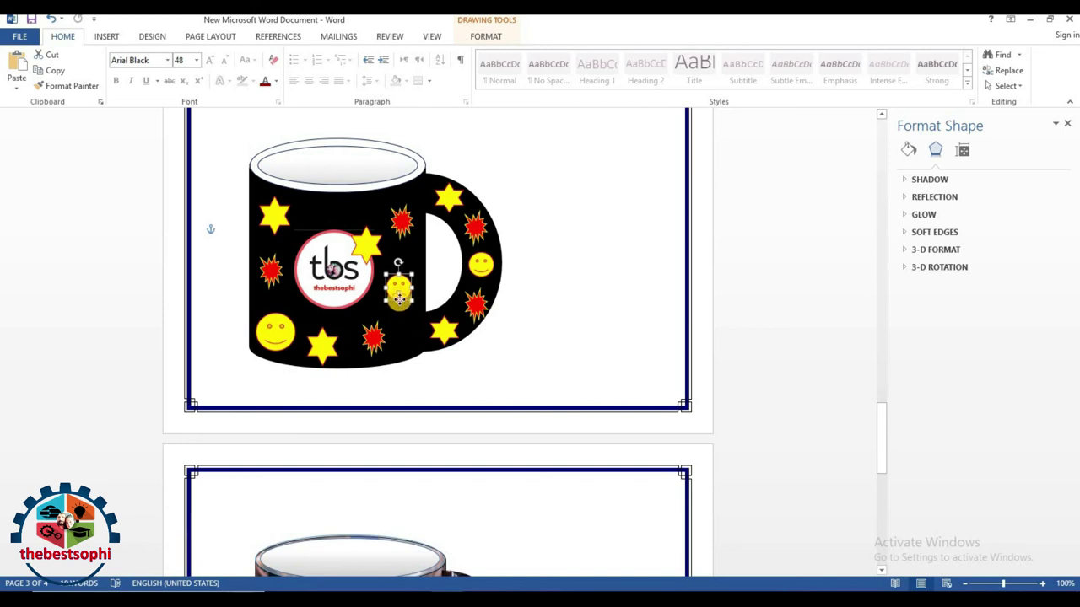
left_click(504, 332)
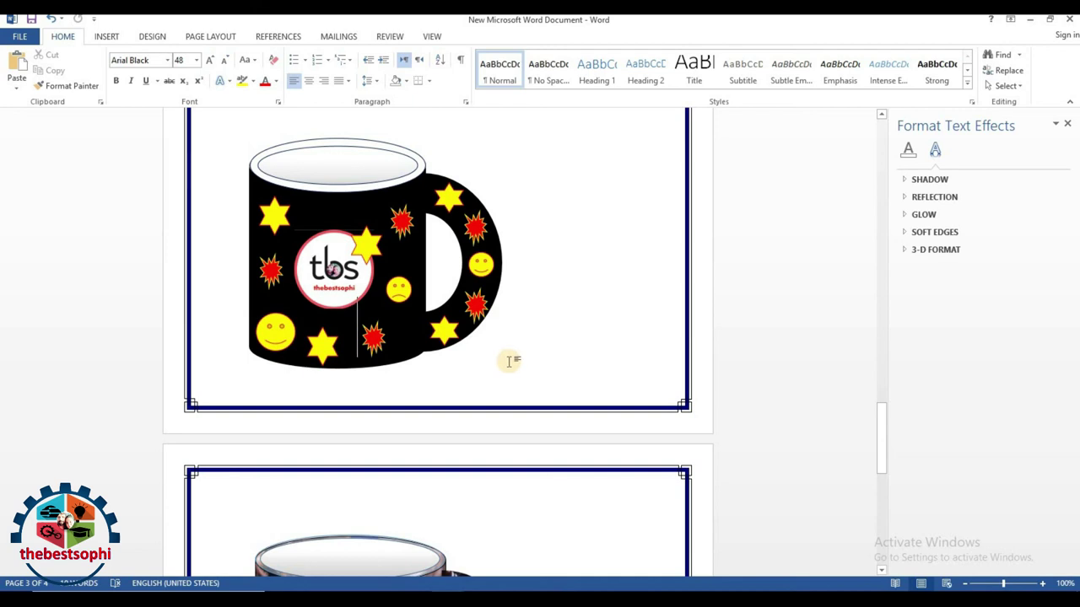
Enlarge the red photo mug on page 2 by dragging its bottom-right corner outward.
scroll(510, 361, "up", 1)
scroll(510, 361, "up", 3)
scroll(509, 361, "up", 3)
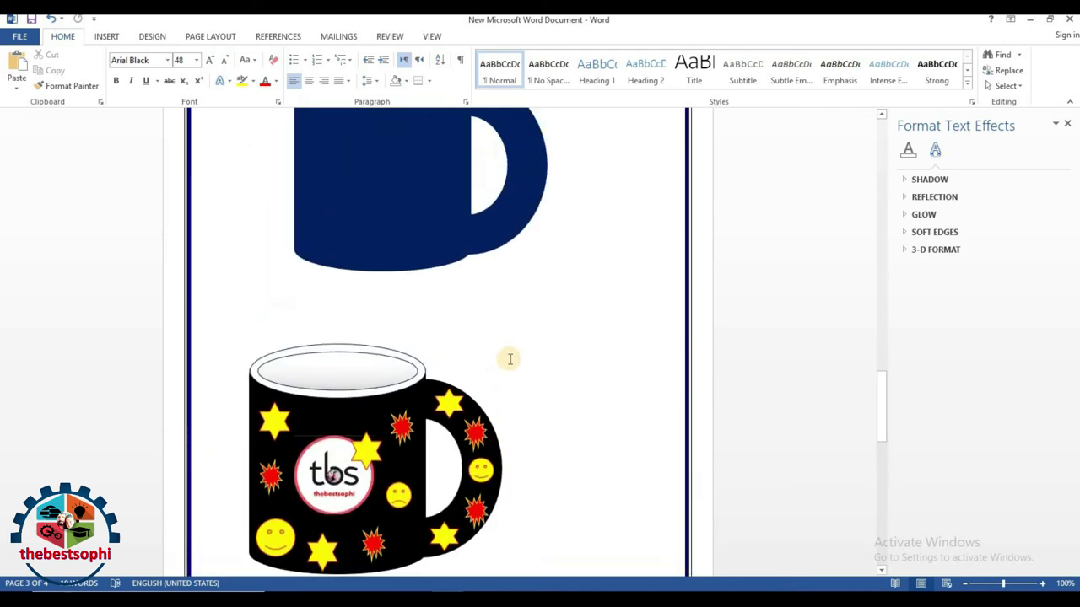
scroll(510, 361, "up", 4)
scroll(510, 360, "up", 2)
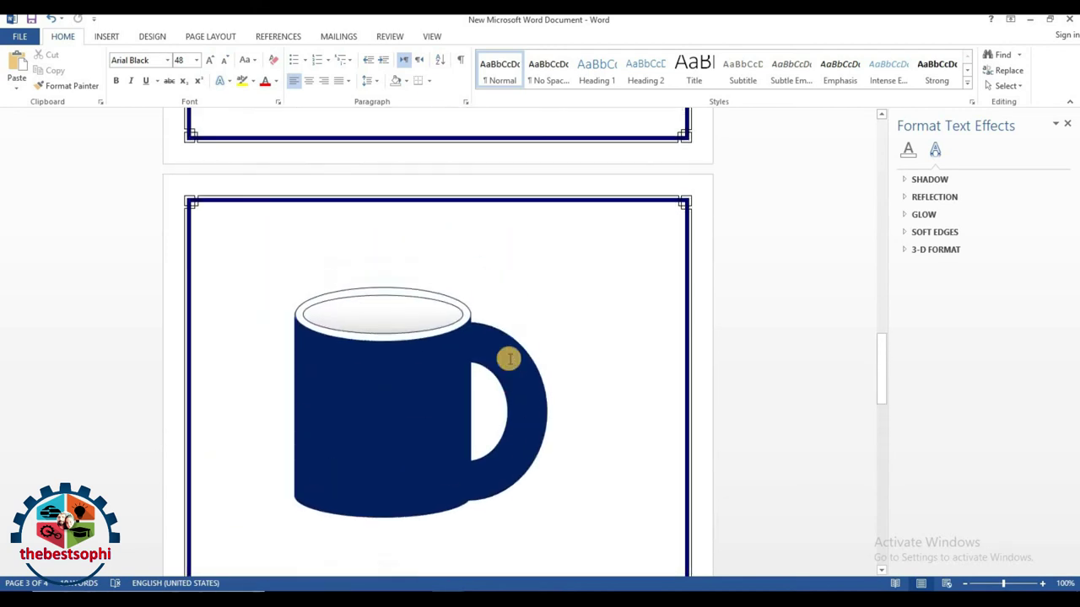
scroll(510, 360, "up", 5)
scroll(509, 360, "up", 3)
scroll(509, 360, "up", 5)
scroll(510, 360, "up", 3)
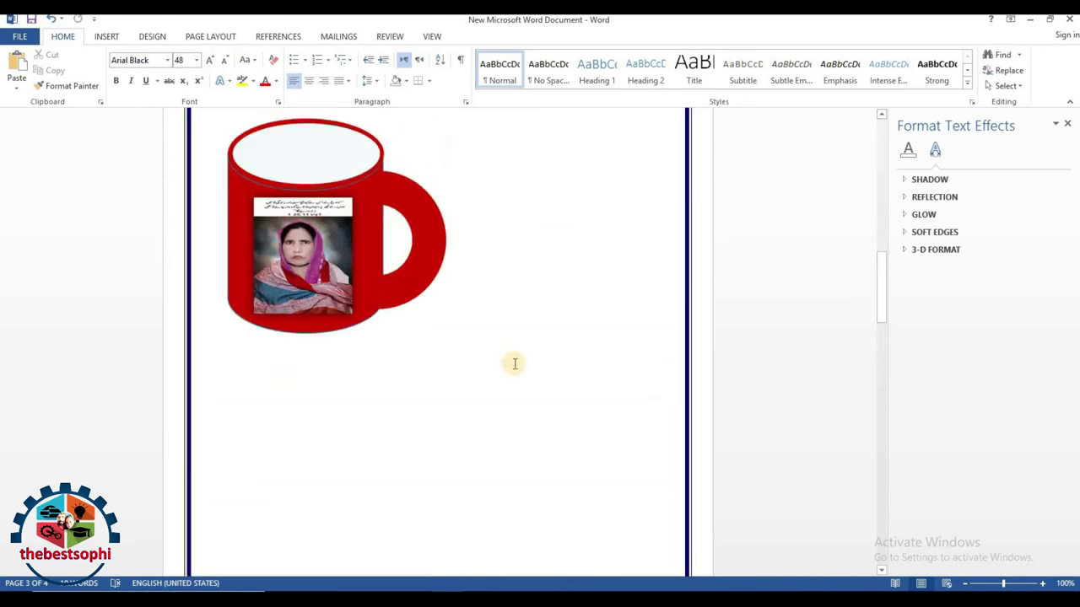
left_click(389, 342)
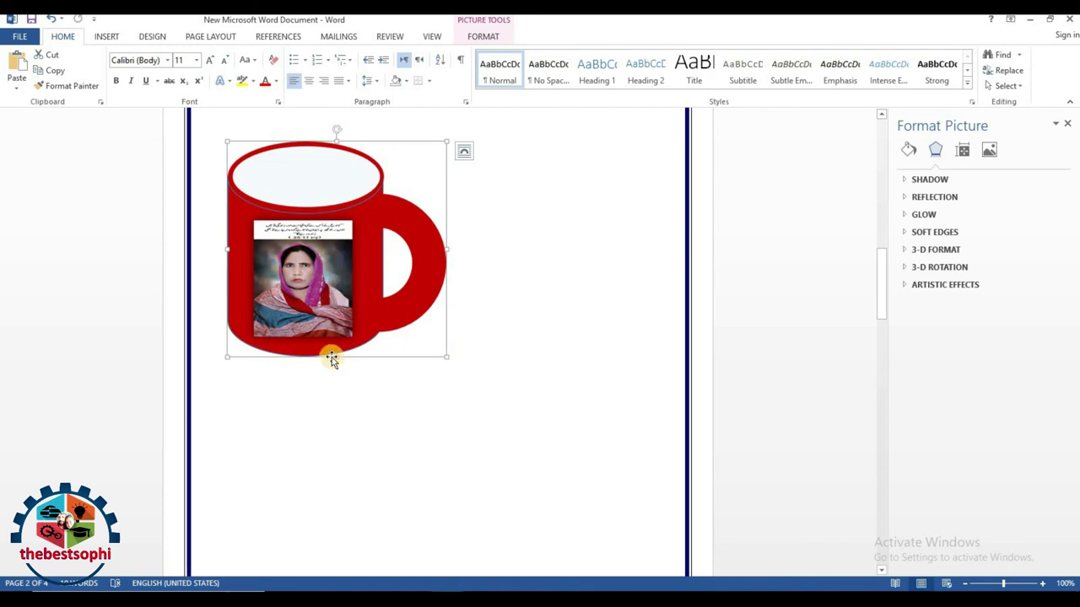
left_click_drag(447, 360, 550, 458)
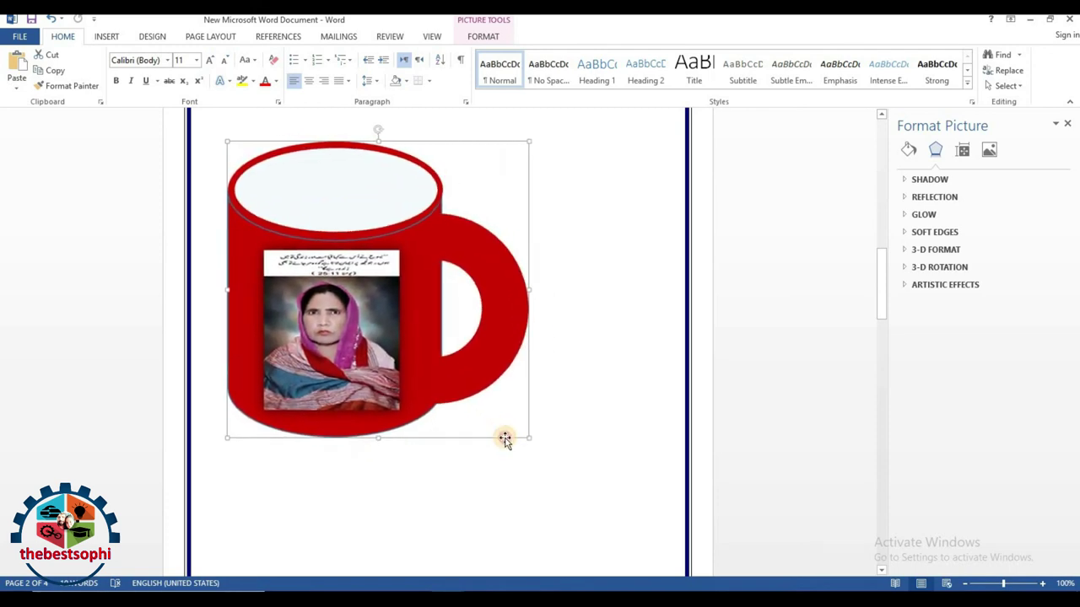
Scroll around page 2 to check the enlarged red mug.
scroll(510, 440, "down", 5)
scroll(513, 440, "up", 5)
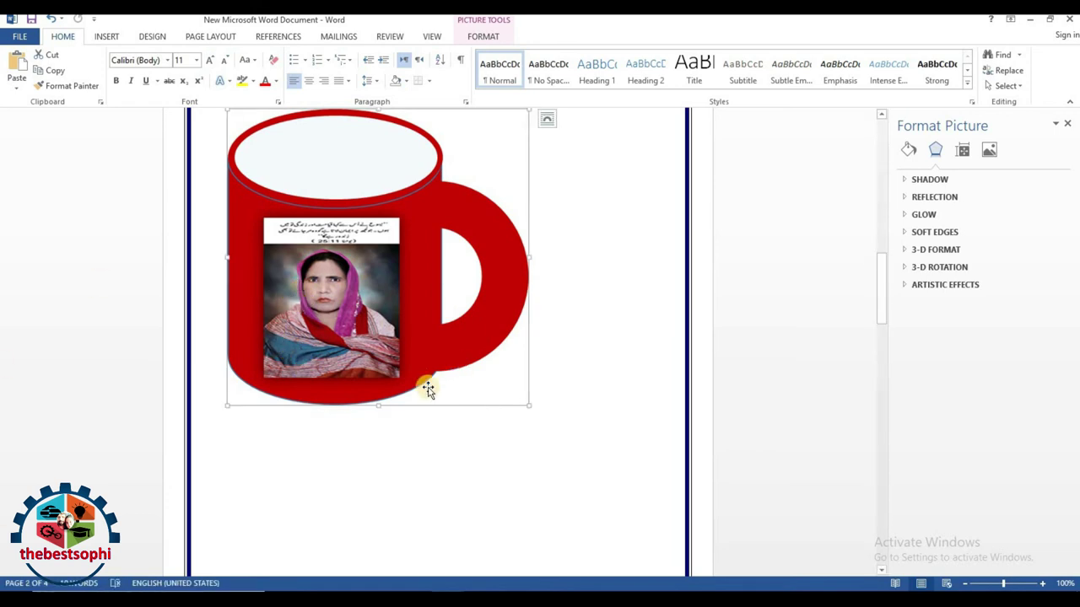
scroll(422, 388, "down", 2)
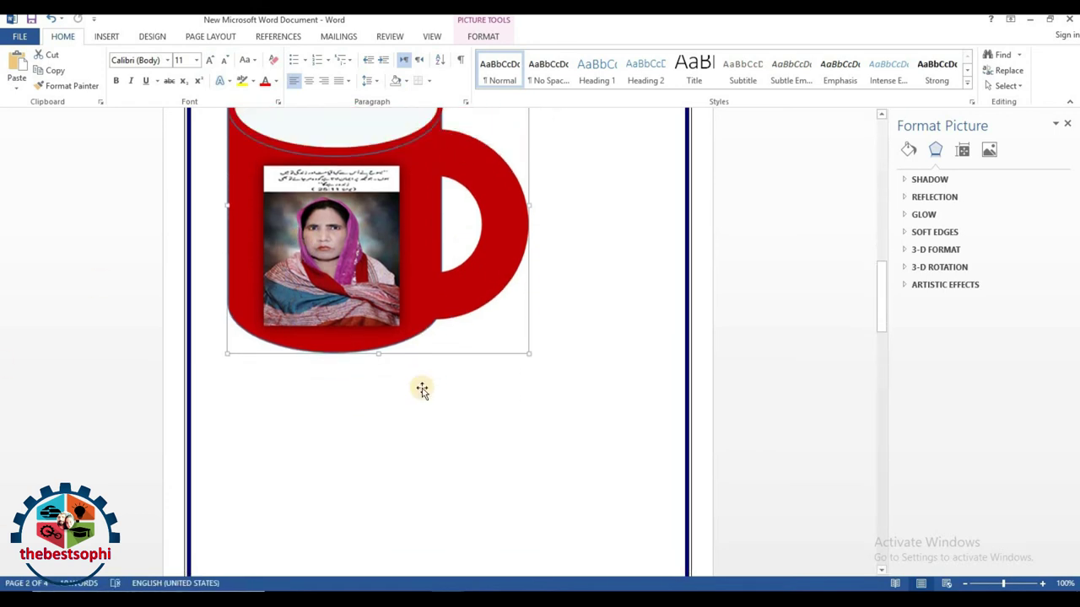
scroll(422, 388, "up", 4)
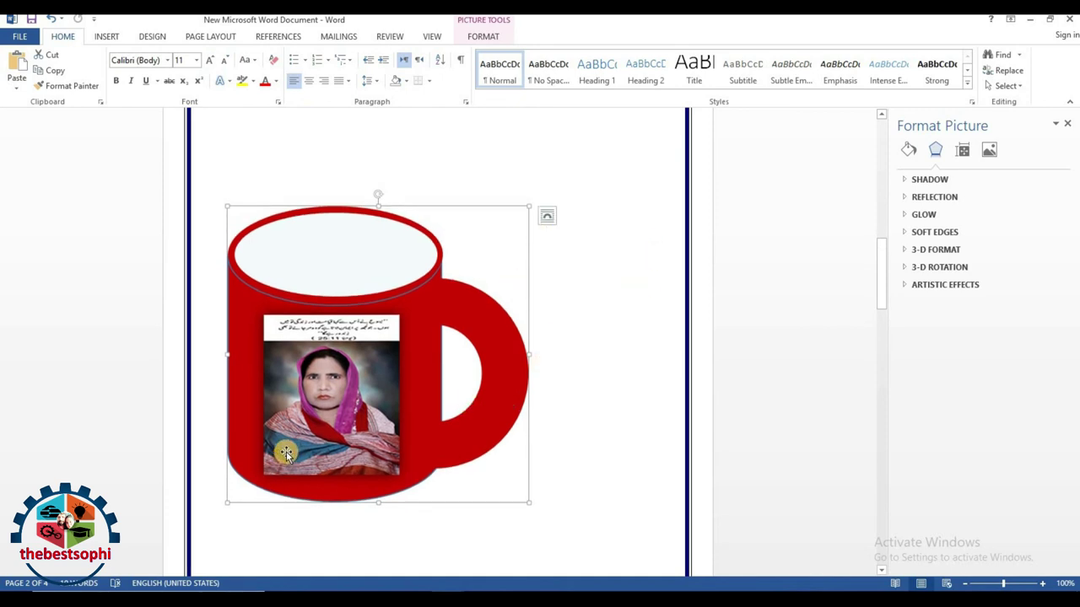
scroll(287, 452, "down", 2)
scroll(287, 452, "down", 2)
scroll(287, 452, "up", 2)
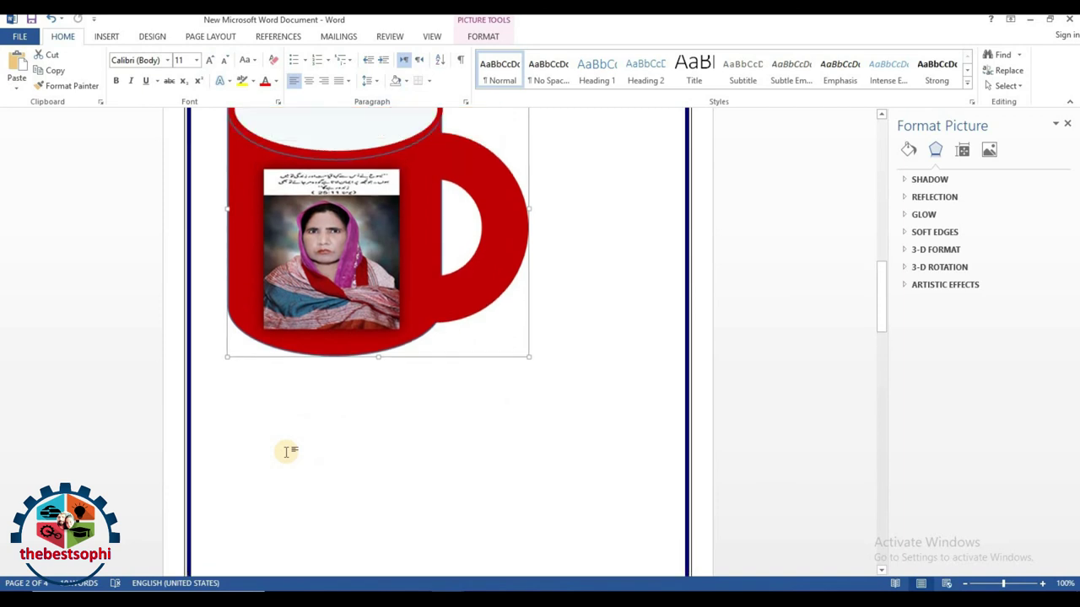
scroll(286, 452, "up", 1)
scroll(287, 452, "down", 1)
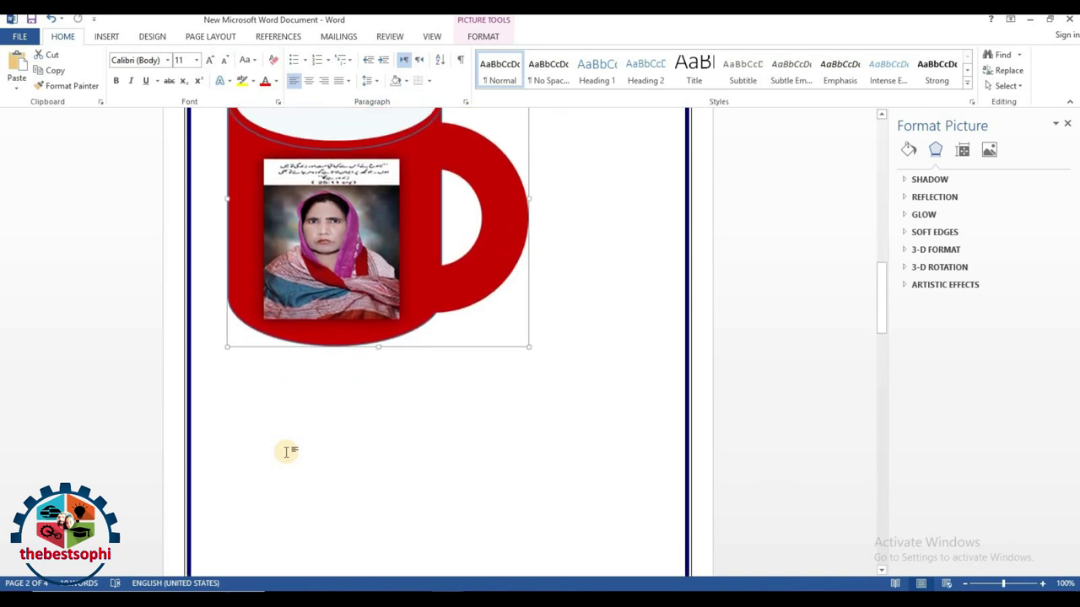
scroll(286, 452, "down", 1)
scroll(287, 452, "down", 1)
scroll(287, 452, "down", 2)
Scroll down to page 4 with the fish-pattern mug and tbs mug.
scroll(286, 452, "down", 2)
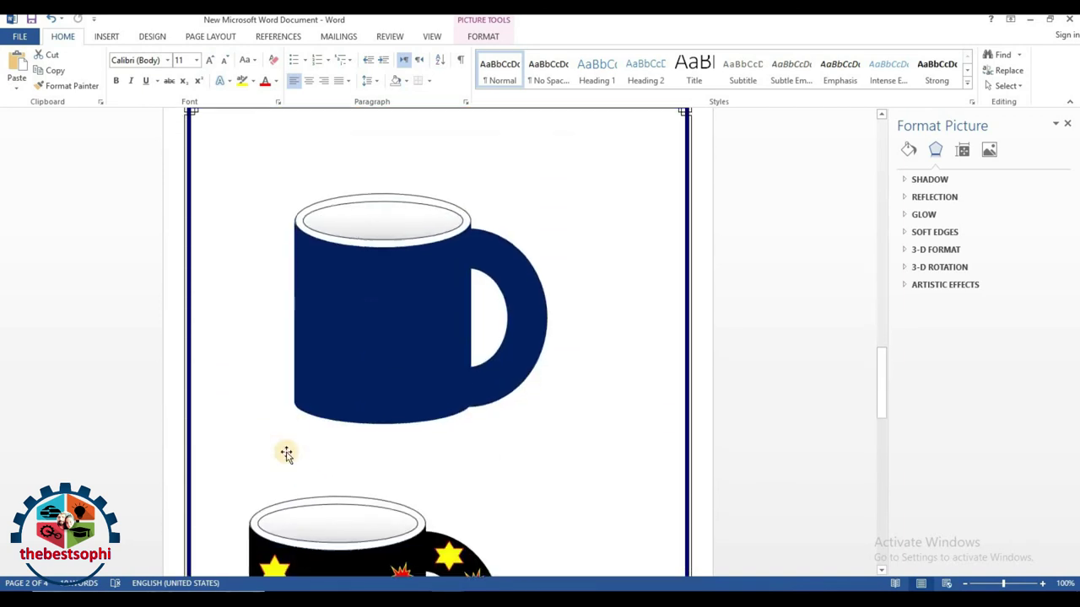
scroll(287, 452, "down", 2)
scroll(287, 452, "down", 1)
scroll(287, 452, "down", 1)
scroll(287, 453, "down", 1)
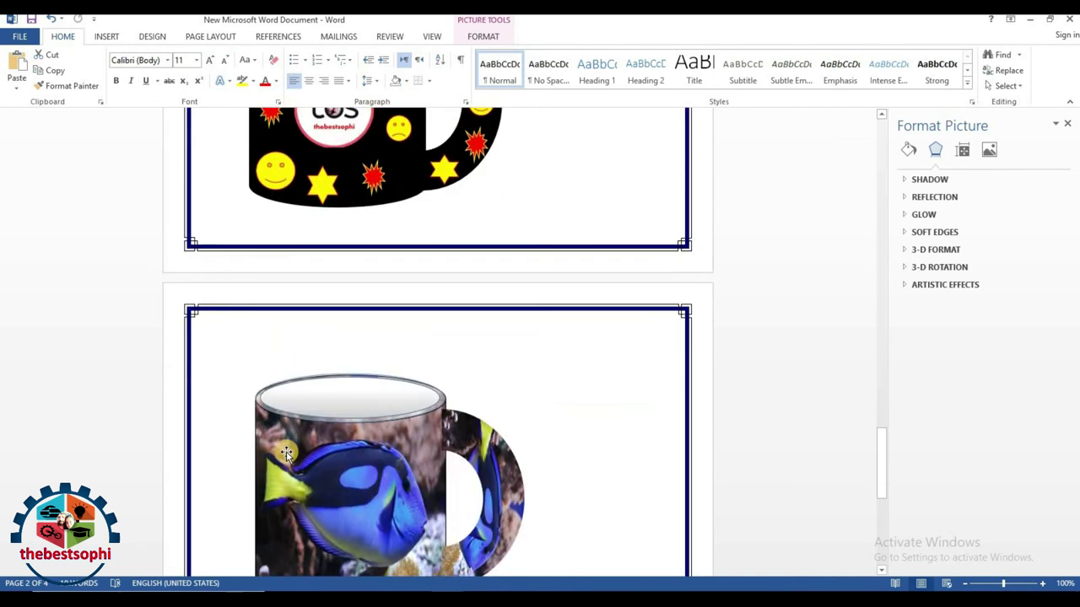
scroll(286, 453, "down", 2)
scroll(287, 453, "down", 2)
scroll(287, 453, "down", 1)
scroll(286, 452, "down", 2)
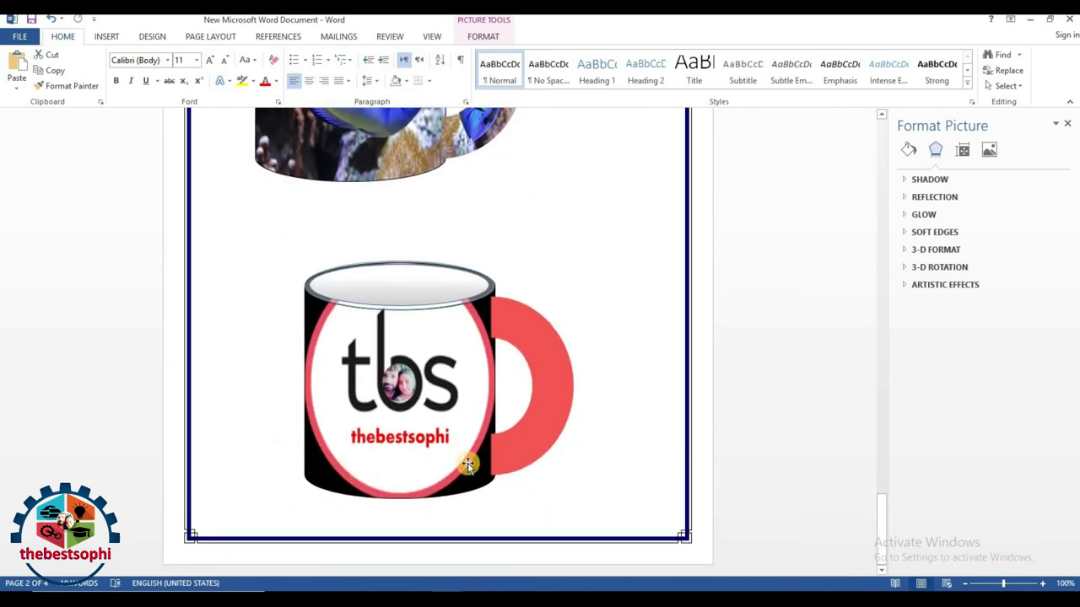
scroll(468, 466, "down", 2)
scroll(468, 466, "down", 1)
scroll(467, 466, "down", 2)
Select the red handle shape inside the grouped tbs mug.
left_click(528, 445)
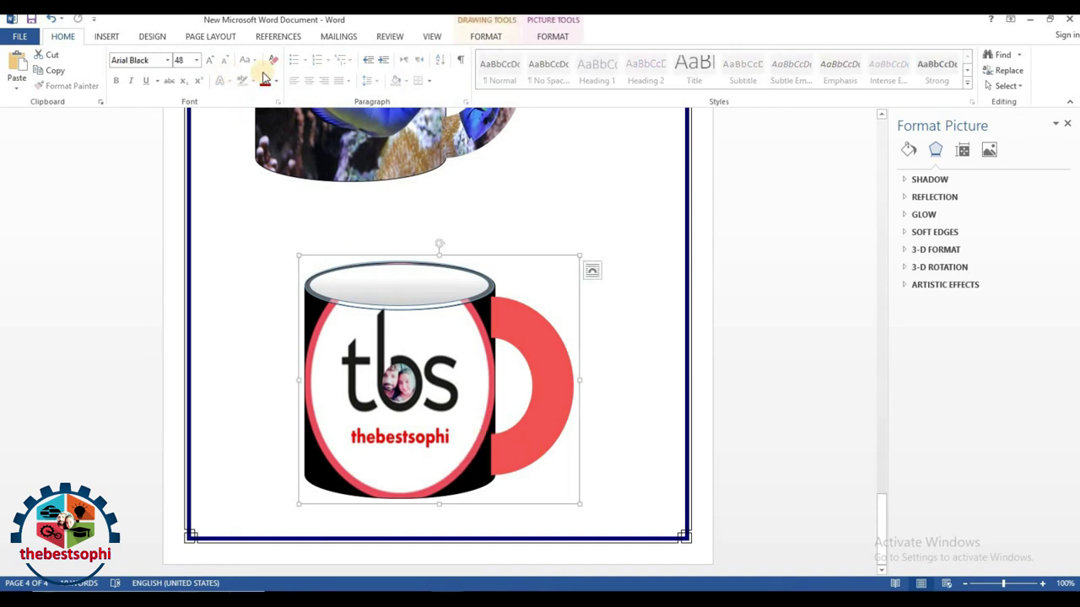
left_click(394, 417)
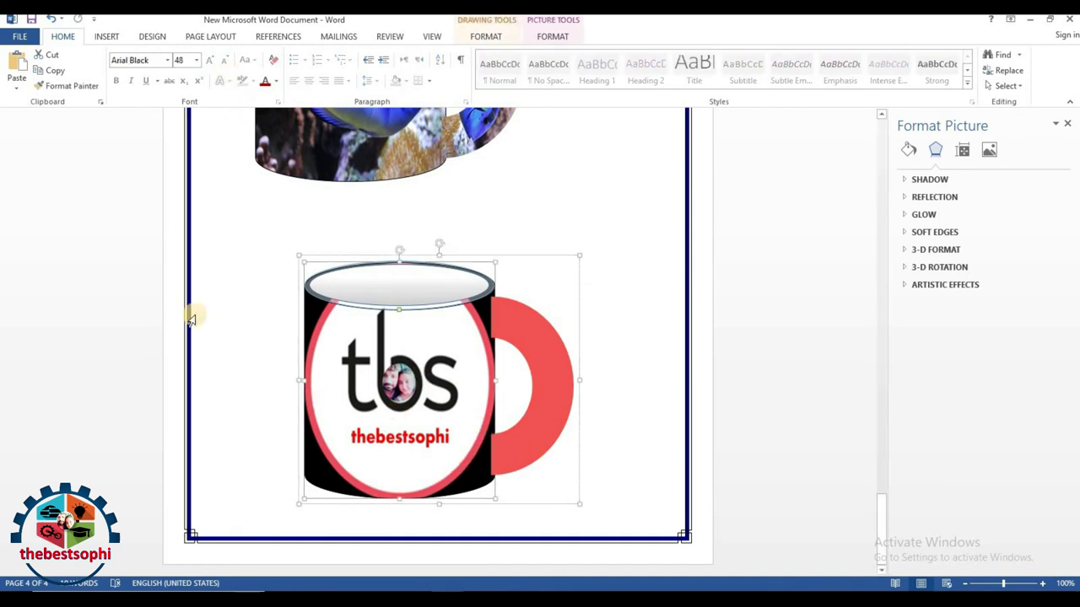
left_click(557, 363)
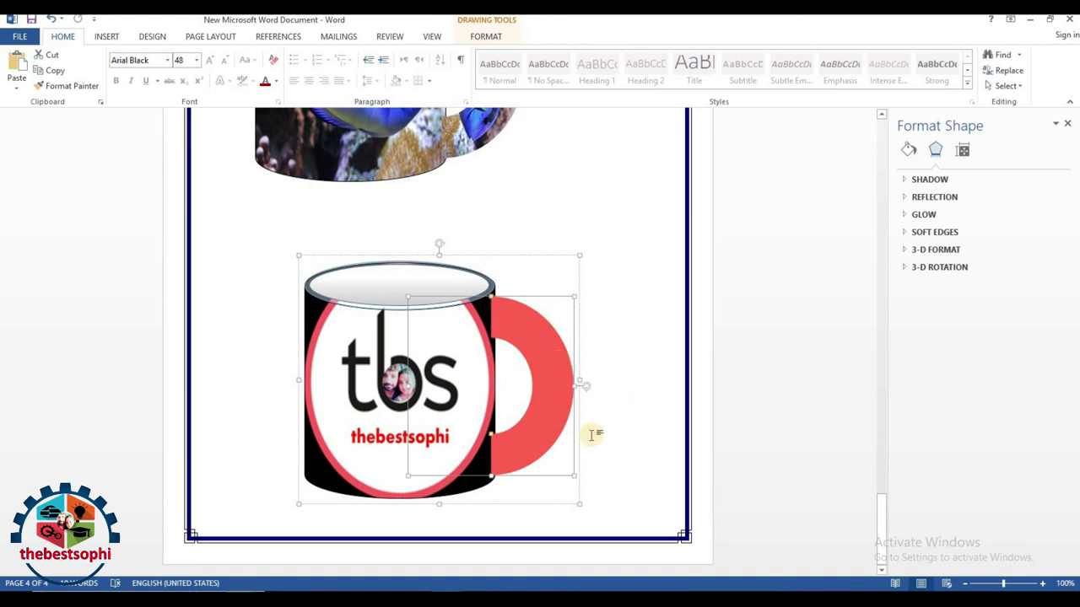
scroll(569, 443, "up", 6)
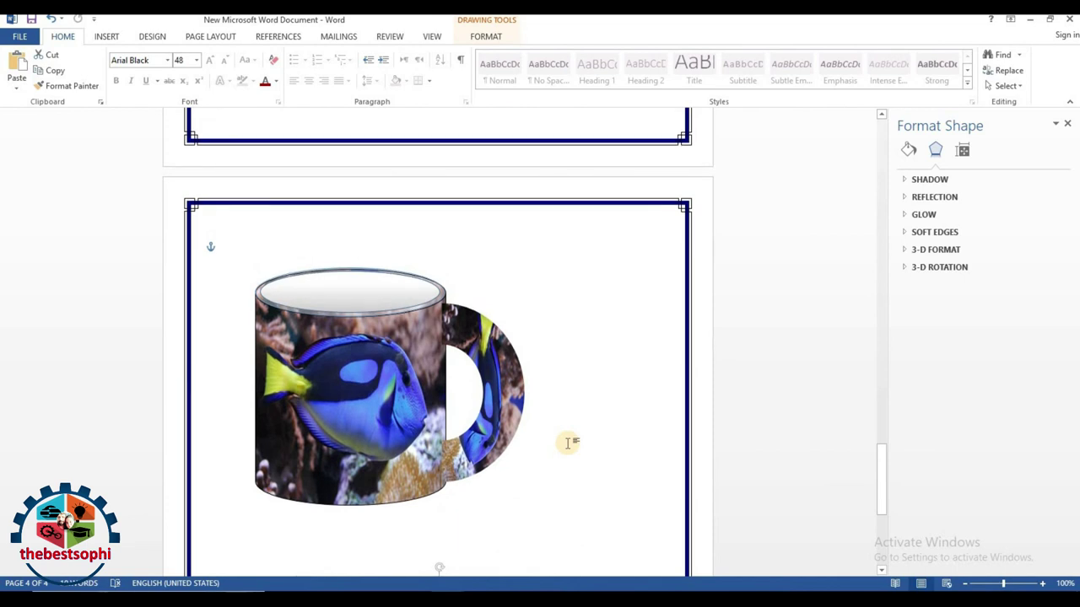
Scroll from page 4 back up to the red photo mug, reviewing all five mugs.
scroll(565, 393, "up", 1)
scroll(565, 393, "up", 1)
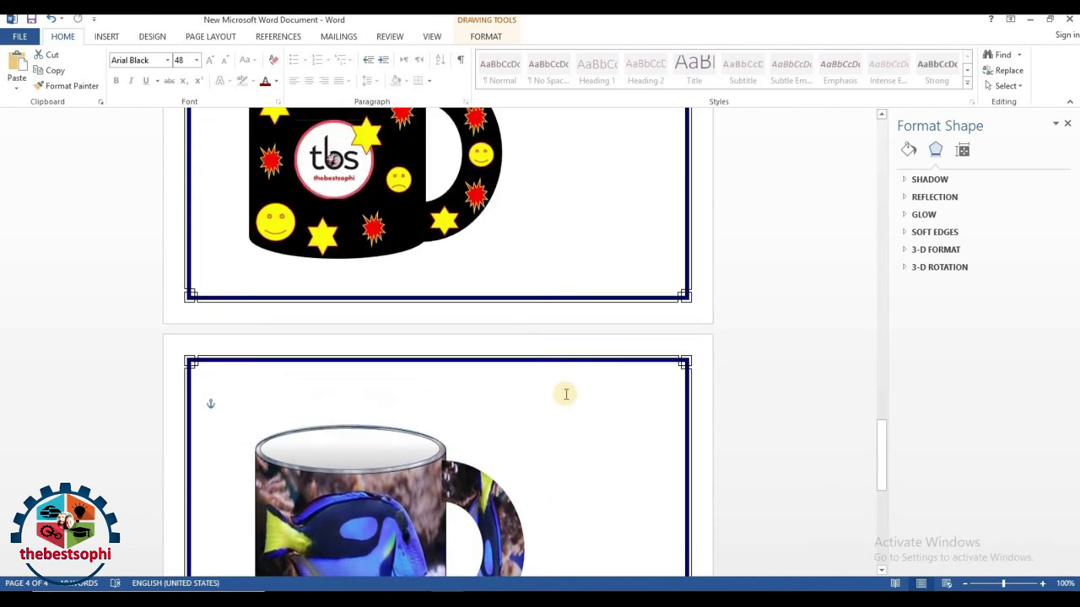
scroll(565, 393, "up", 2)
scroll(566, 394, "up", 1)
scroll(566, 393, "up", 1)
scroll(566, 394, "up", 1)
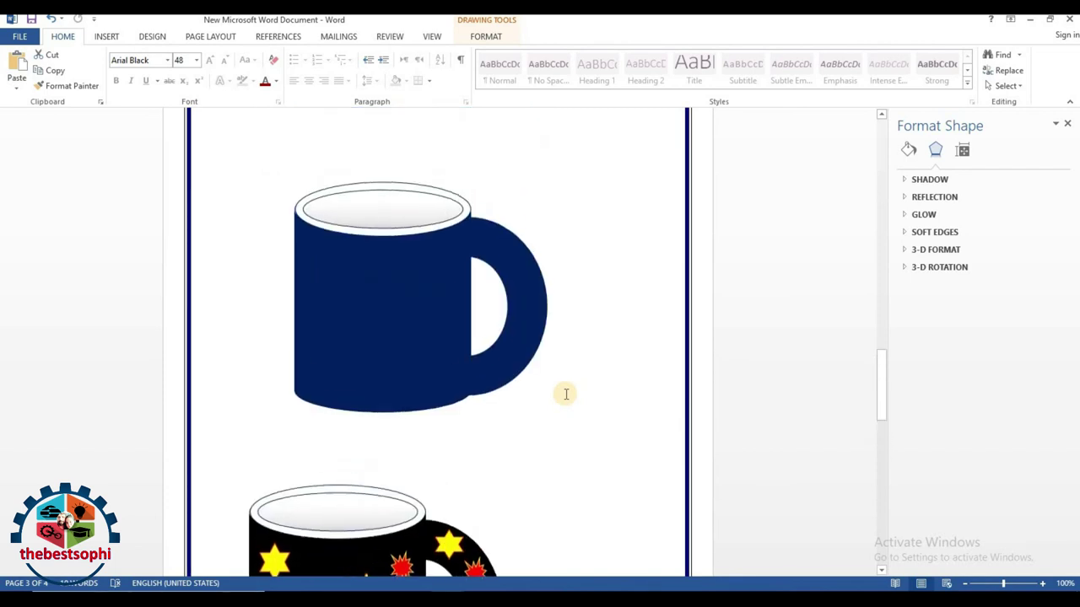
scroll(566, 394, "up", 2)
scroll(566, 394, "up", 1)
scroll(566, 393, "up", 8)
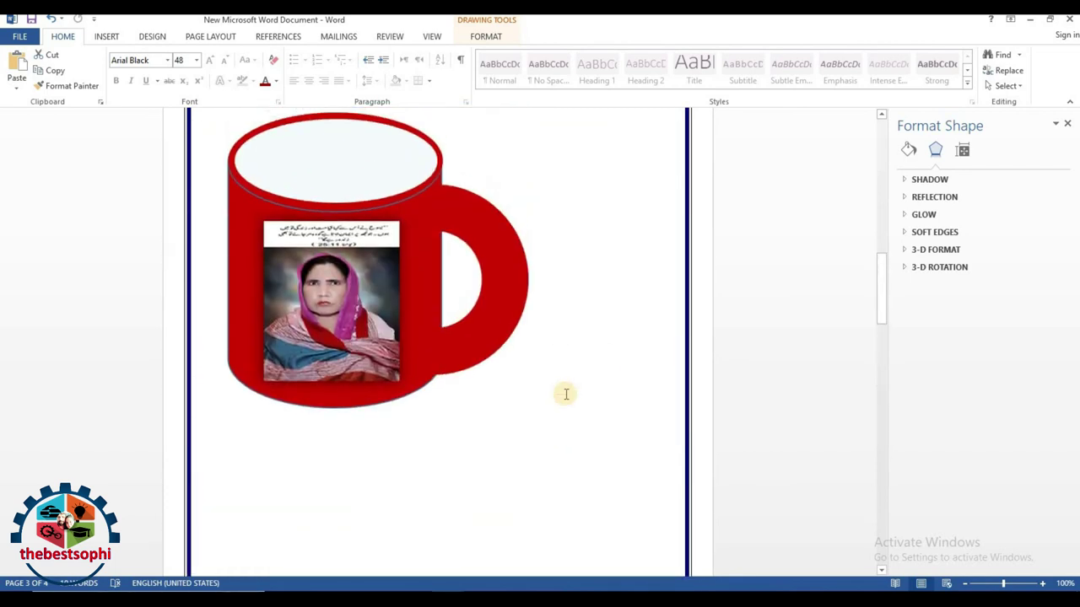
scroll(566, 396, "up", 2)
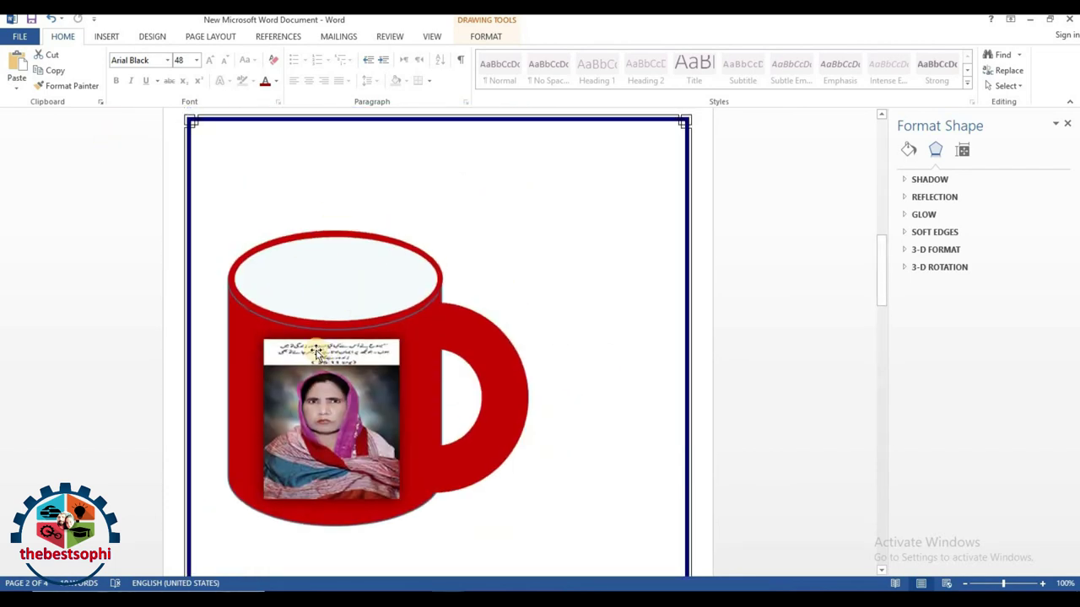